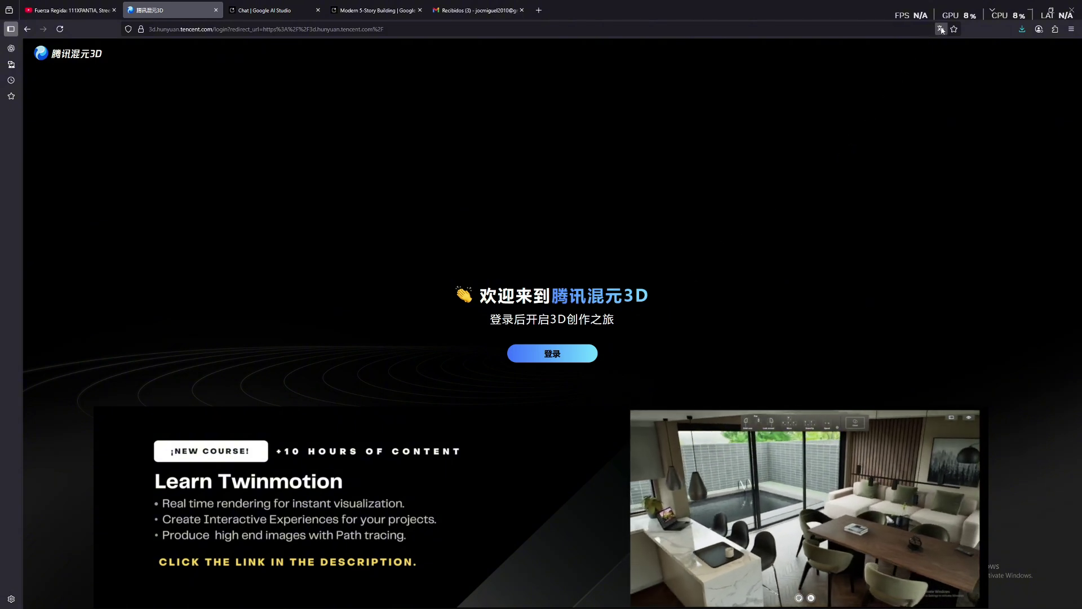
Translate the Tencent Hunyuan 3D welcome page from Chinese into English
left_click(941, 29)
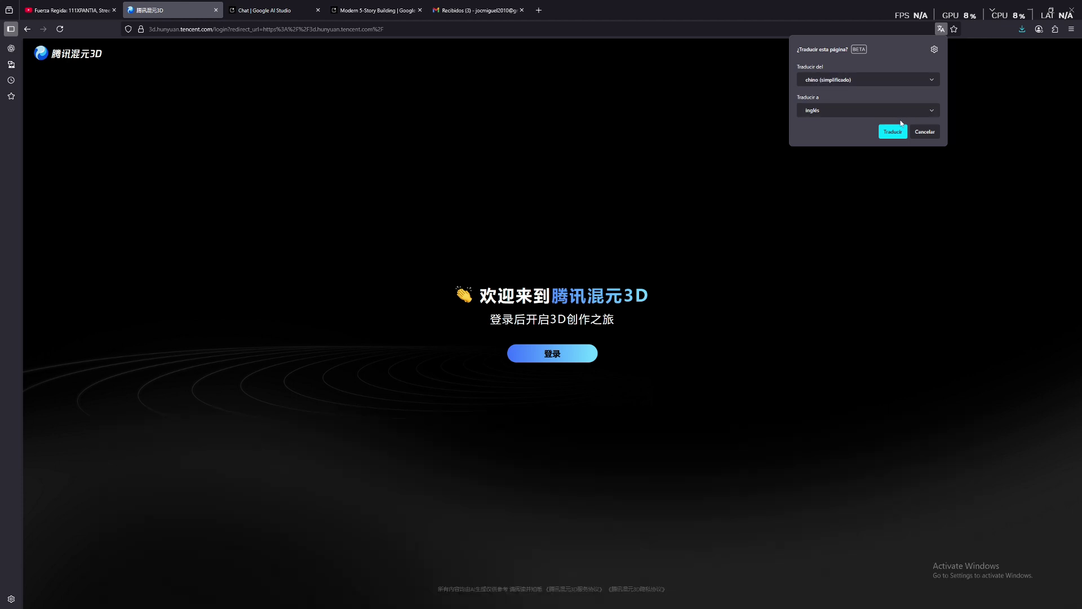
left_click(893, 132)
key("super")
key("super")
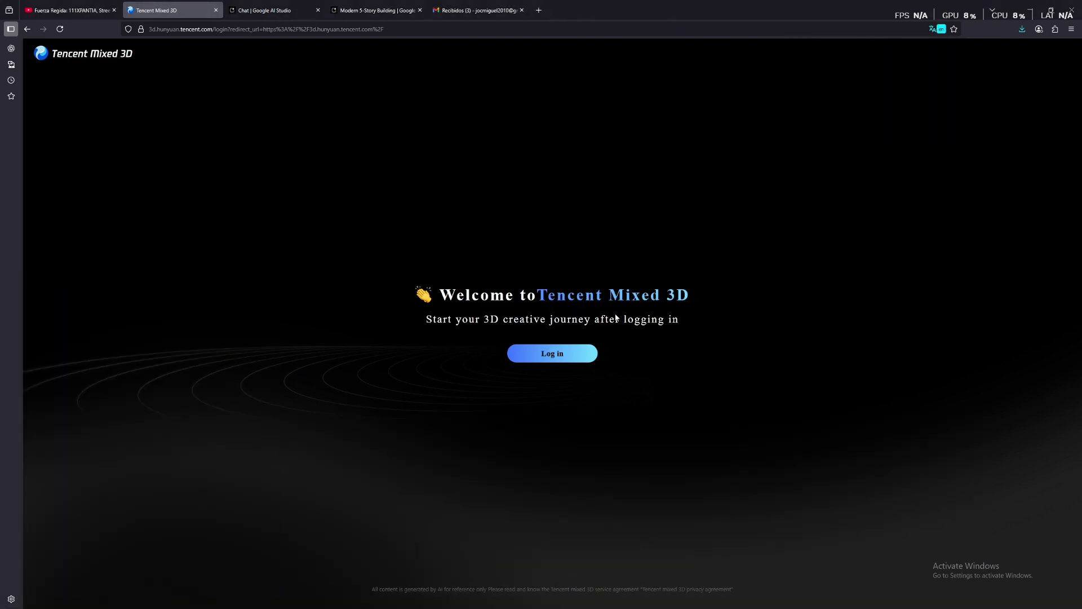
Start login, choose Mailbox verification, and enter the account's e-mail address, fixing typos
left_click(561, 353)
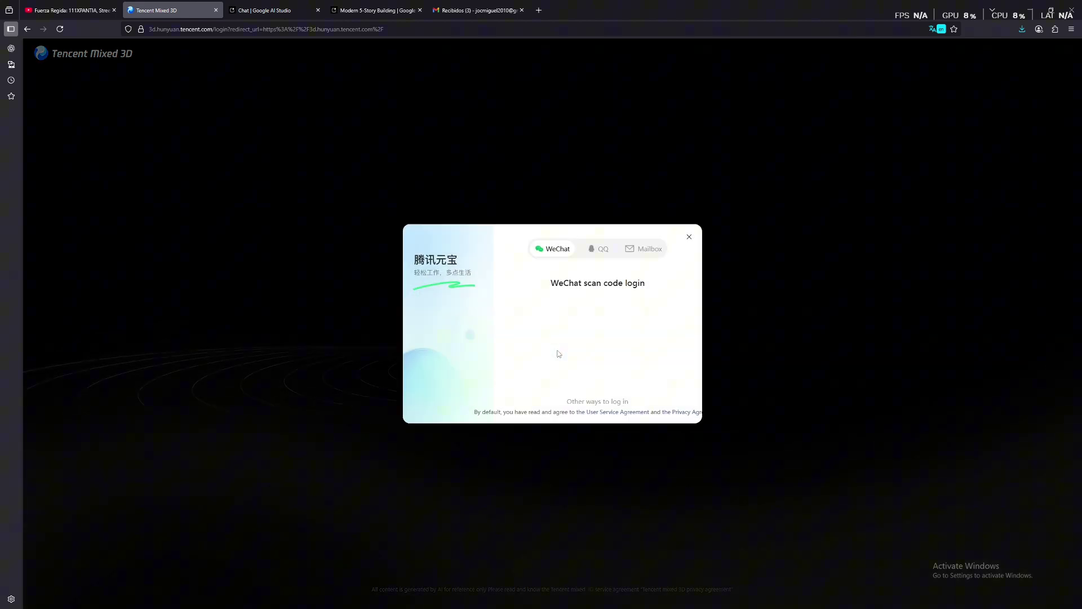
left_click(646, 249)
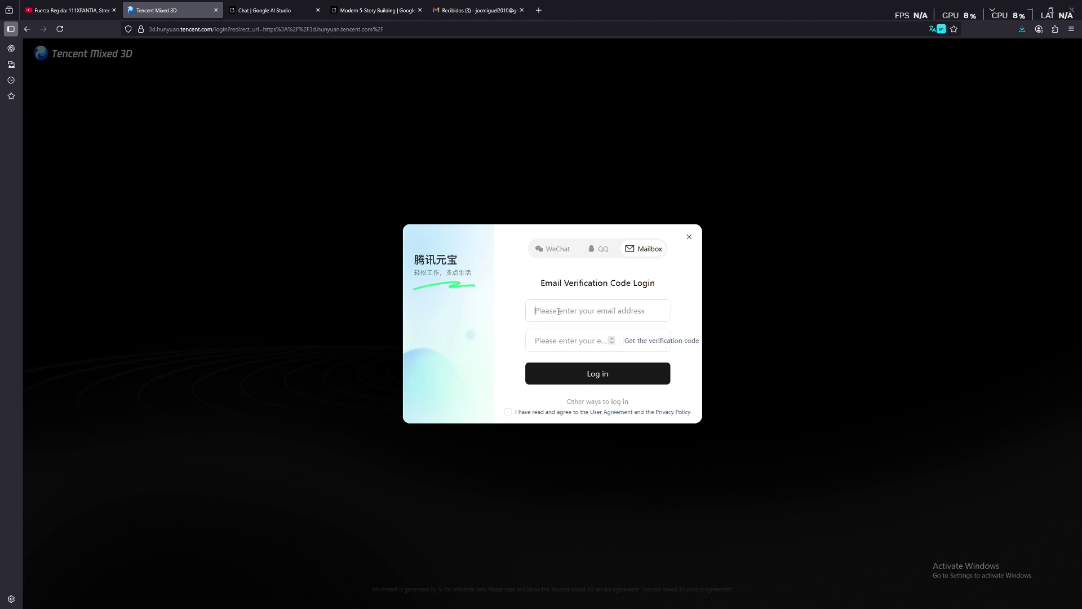
left_click(558, 312)
Request the e-mail code, accept the agreement, and settle on the Wensheng 3D text-to-3D panel
left_click(649, 341)
left_click(608, 358)
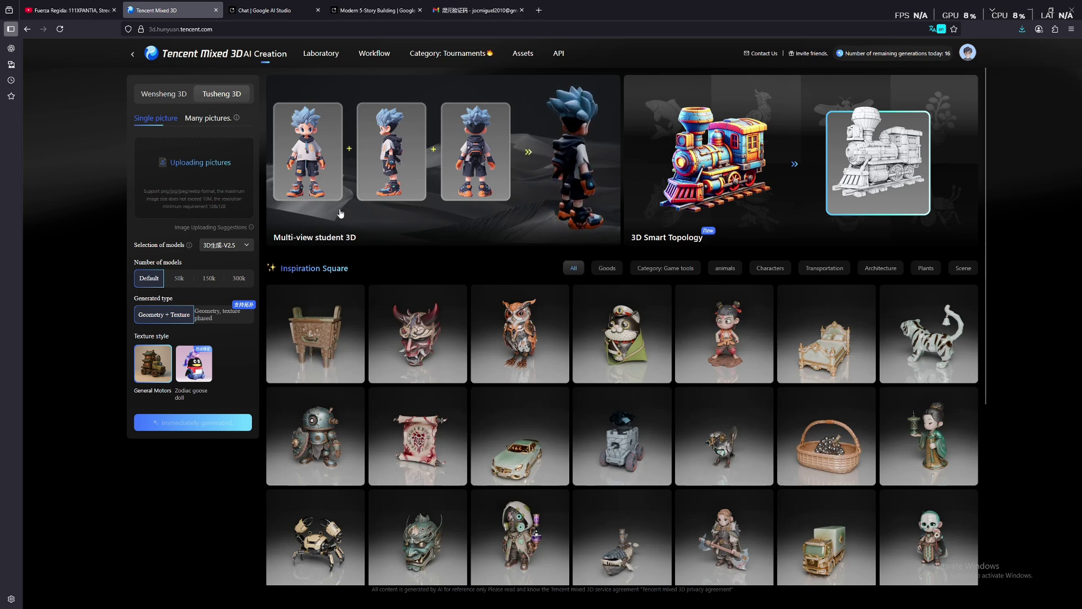
left_click(168, 102)
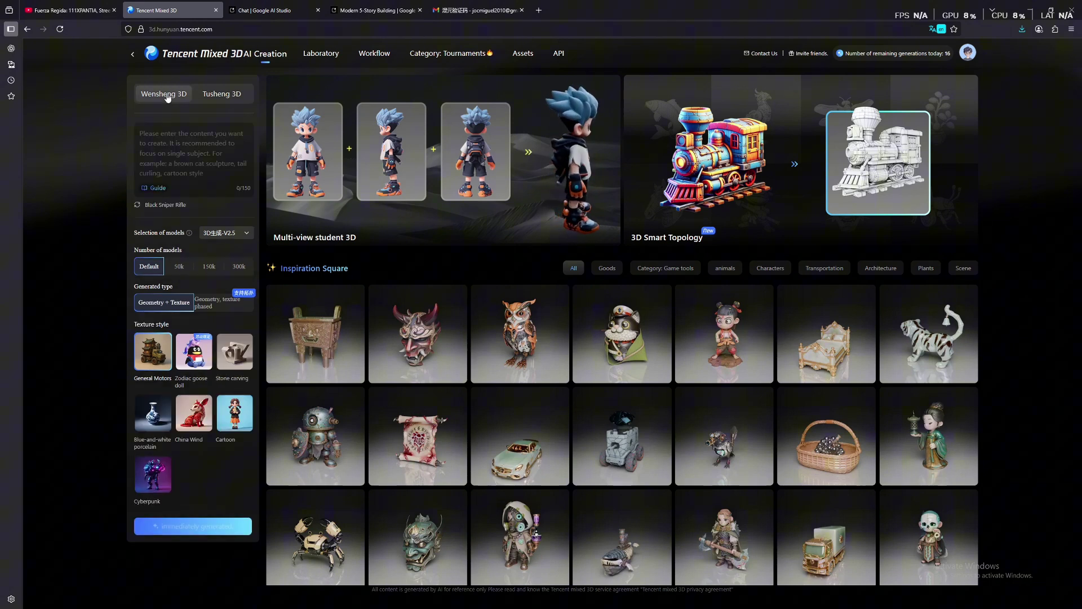
left_click(229, 92)
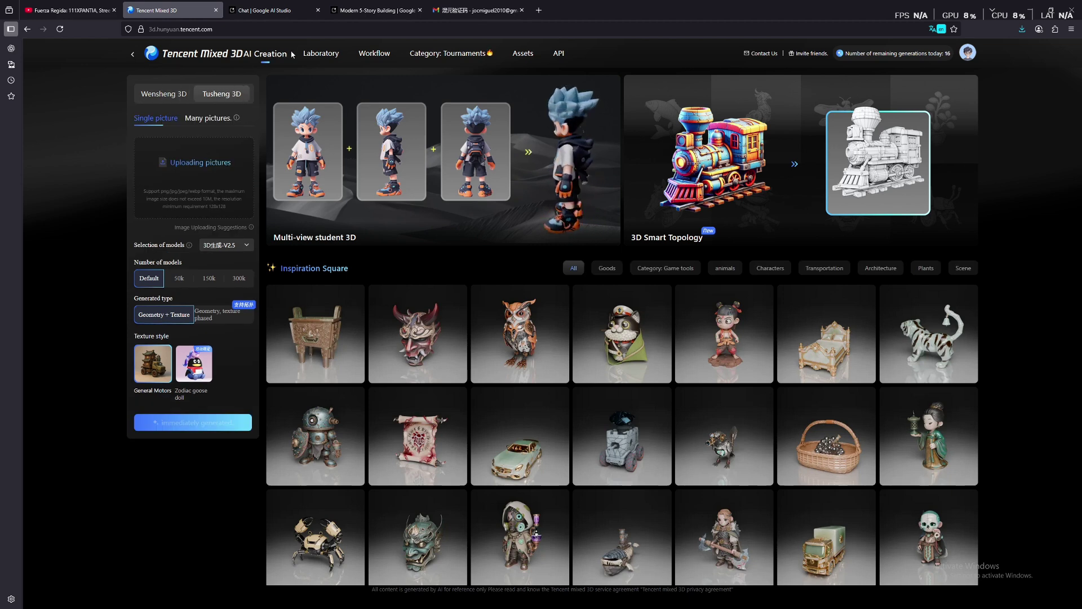
key("ctrl")
key("ctrl")
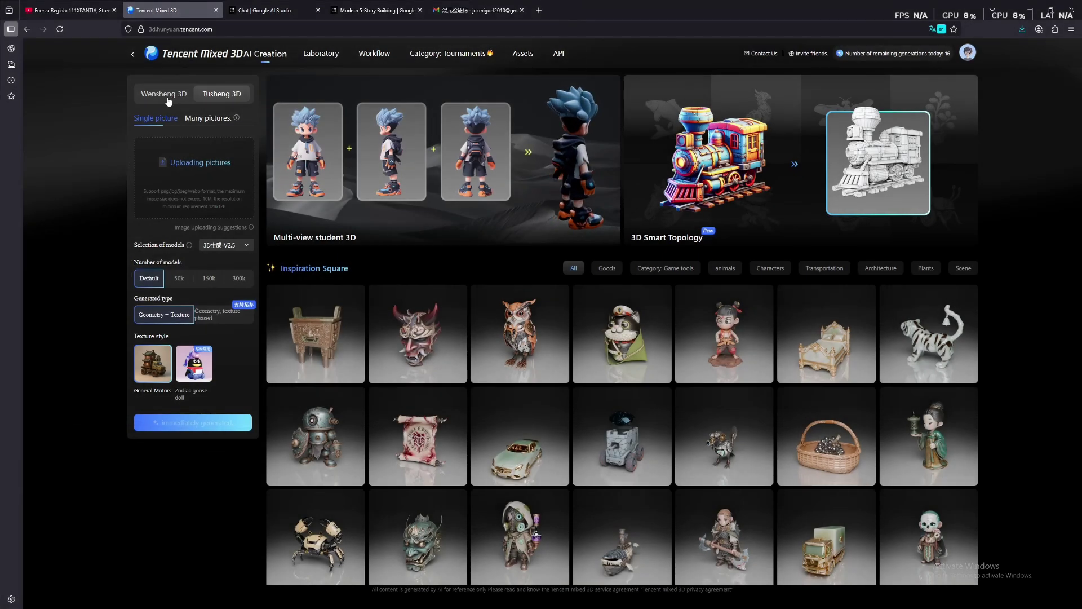
left_click(167, 97)
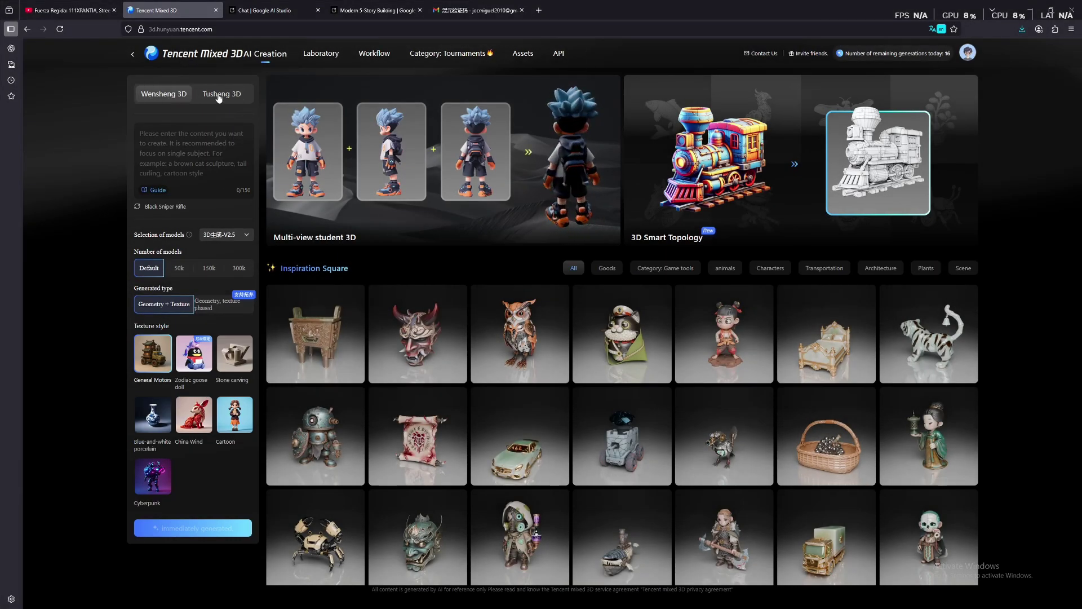
left_click(219, 97)
left_click(173, 97)
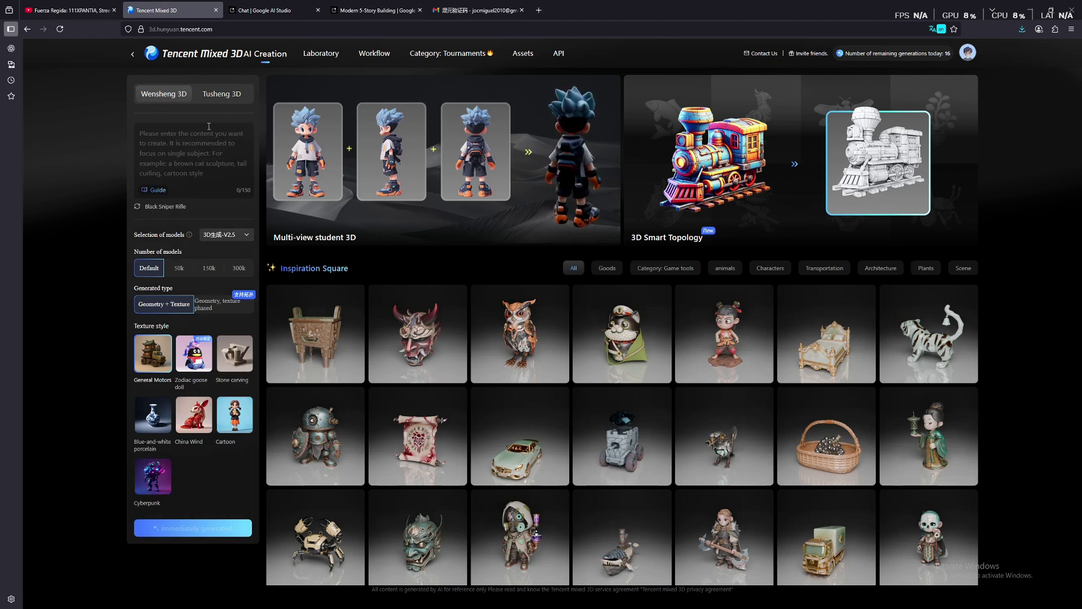
left_click(210, 148)
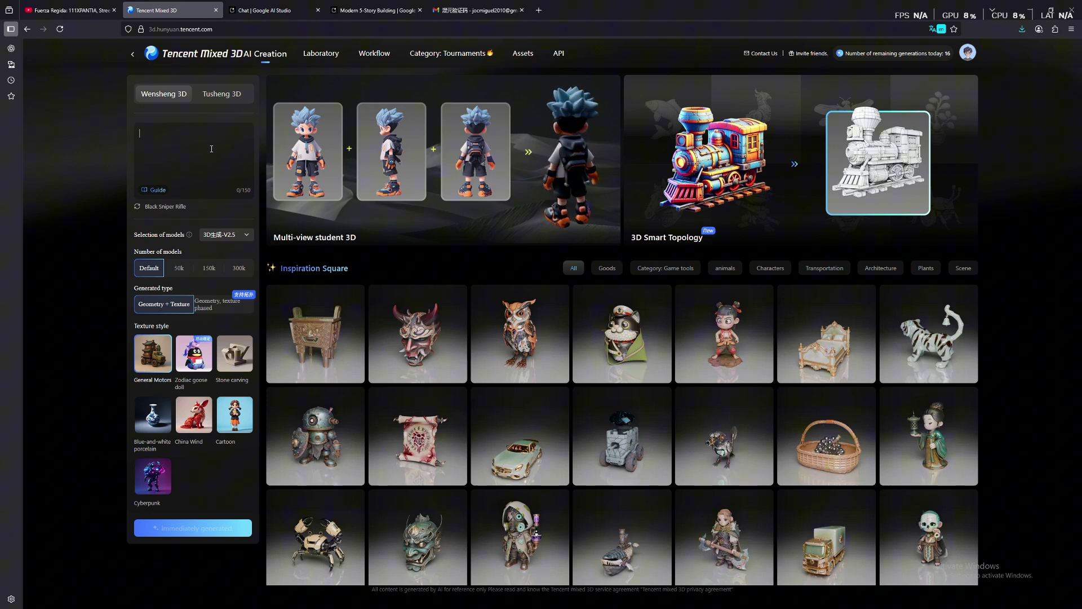
Write the prompt 'a modern 5 story building , with minimalistic design'
type("a modern")
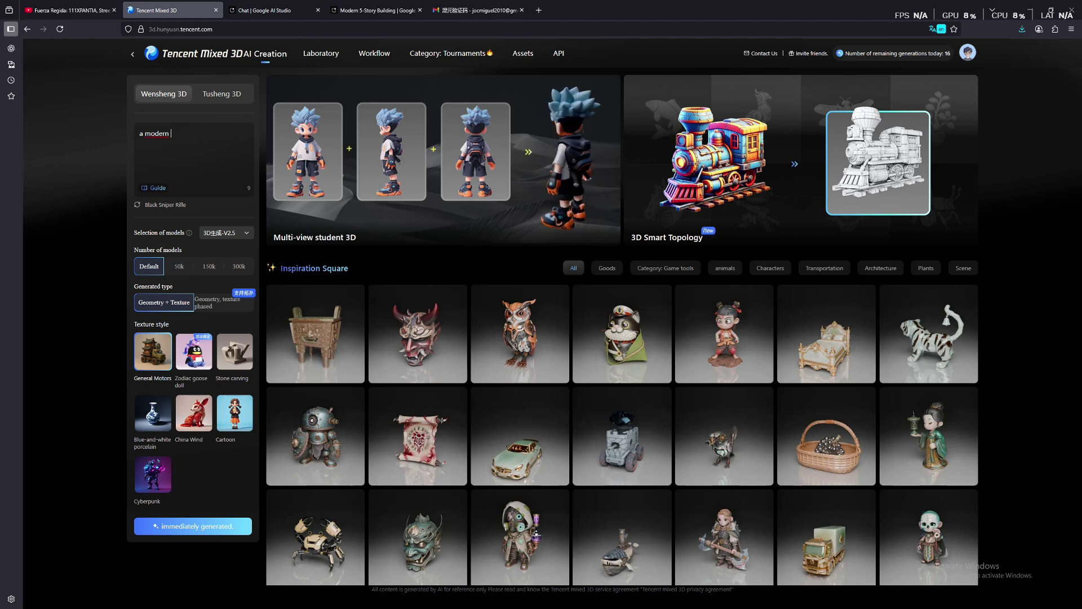
type("5")
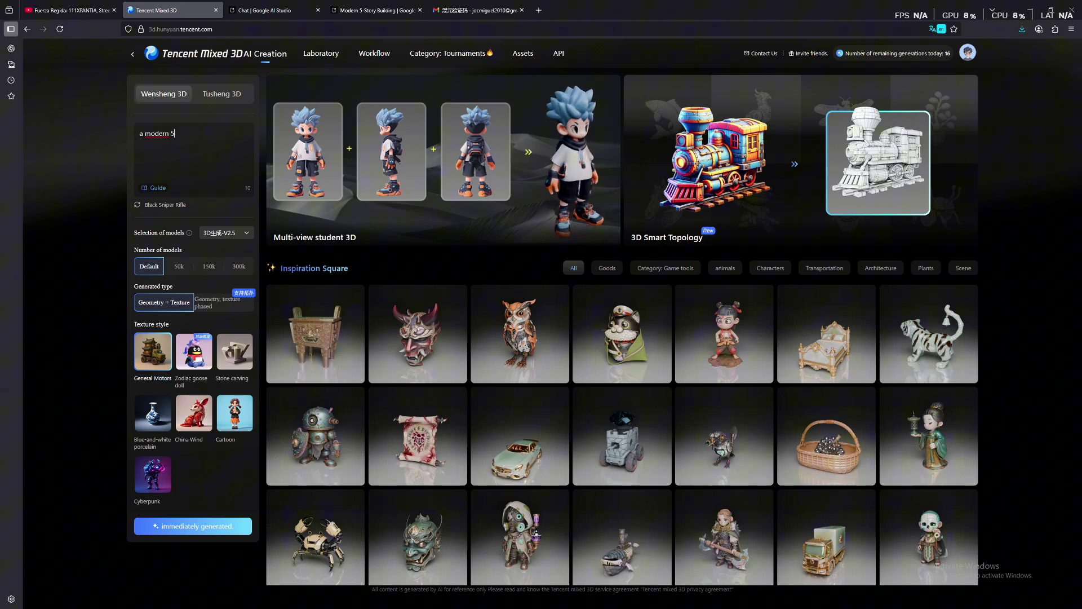
type(" story ")
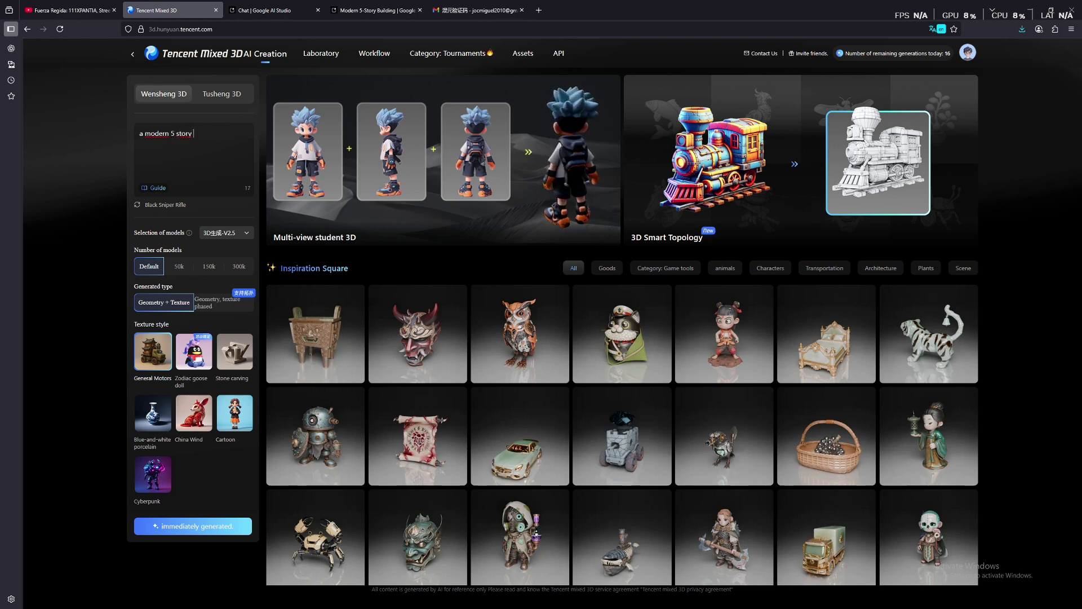
type("building")
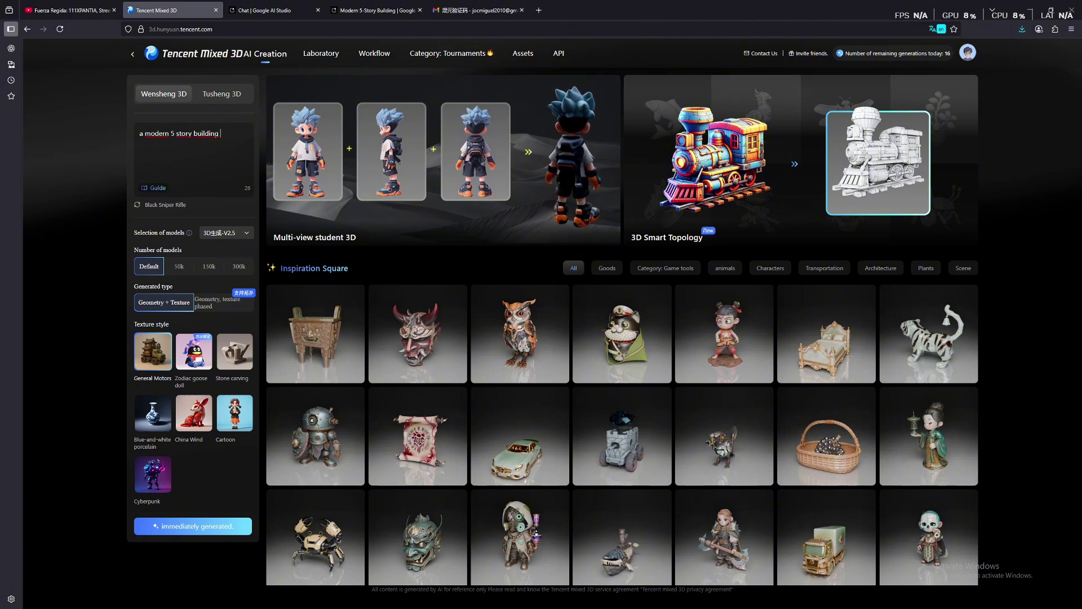
type(" , with mi")
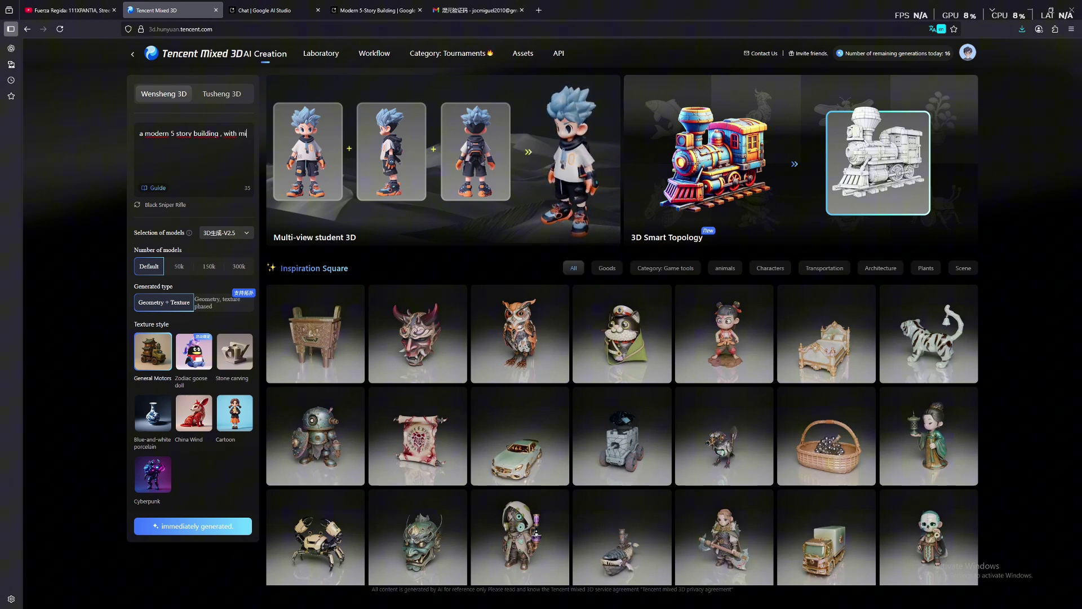
type("nimalistic design")
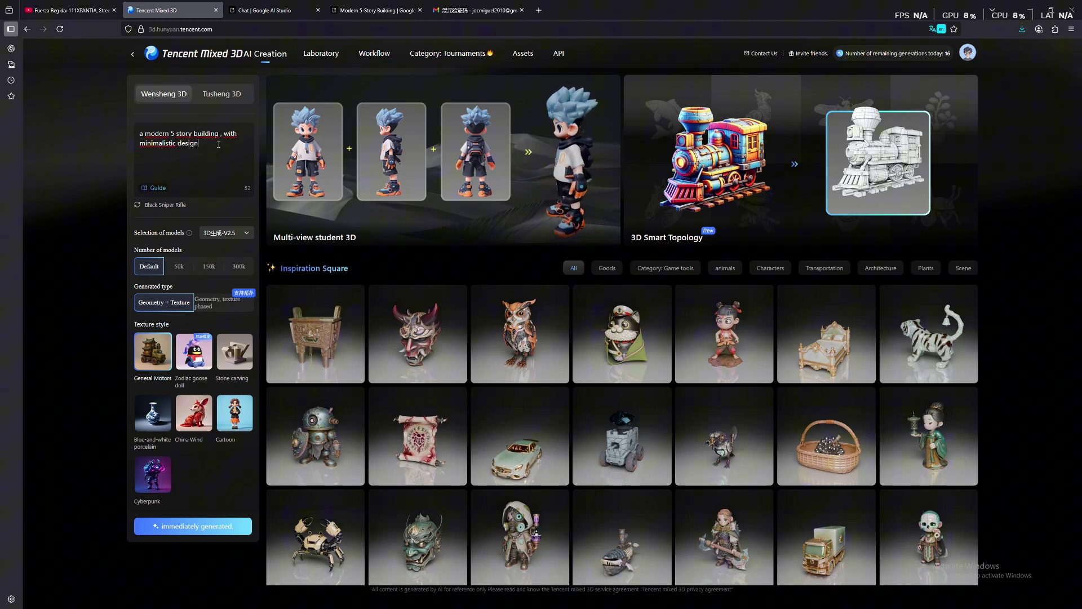
key("ctrl+a")
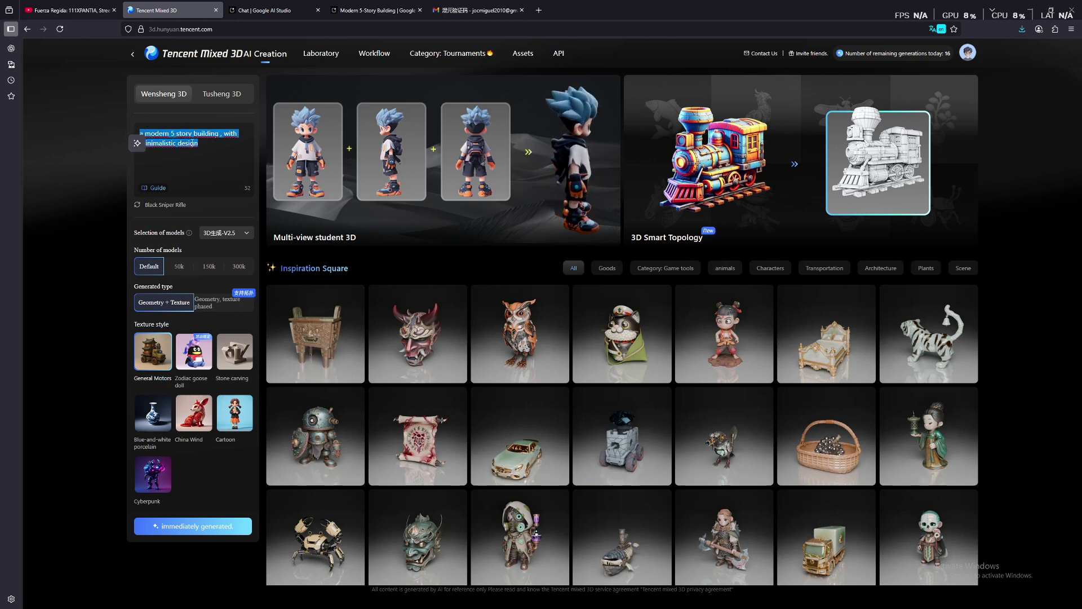
left_click(208, 148)
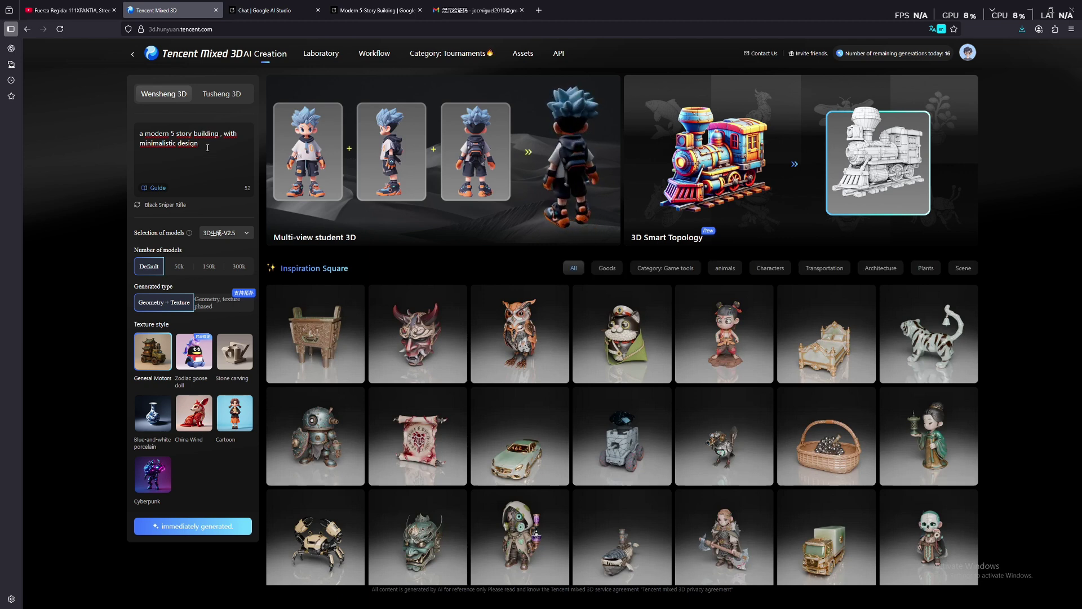
left_click(218, 236)
left_click(183, 223)
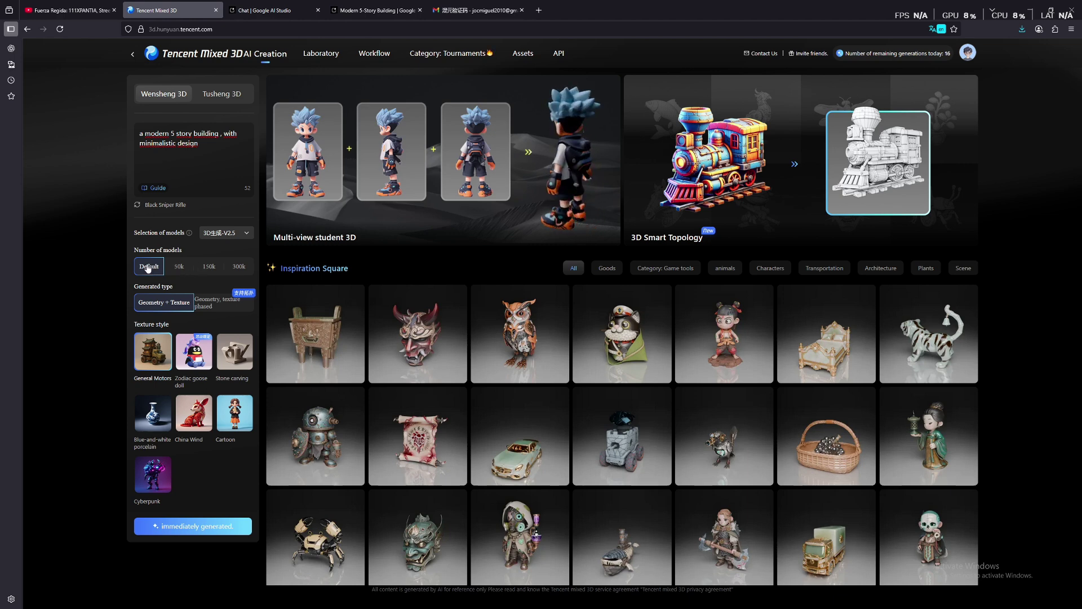
left_click(179, 267)
left_click(211, 267)
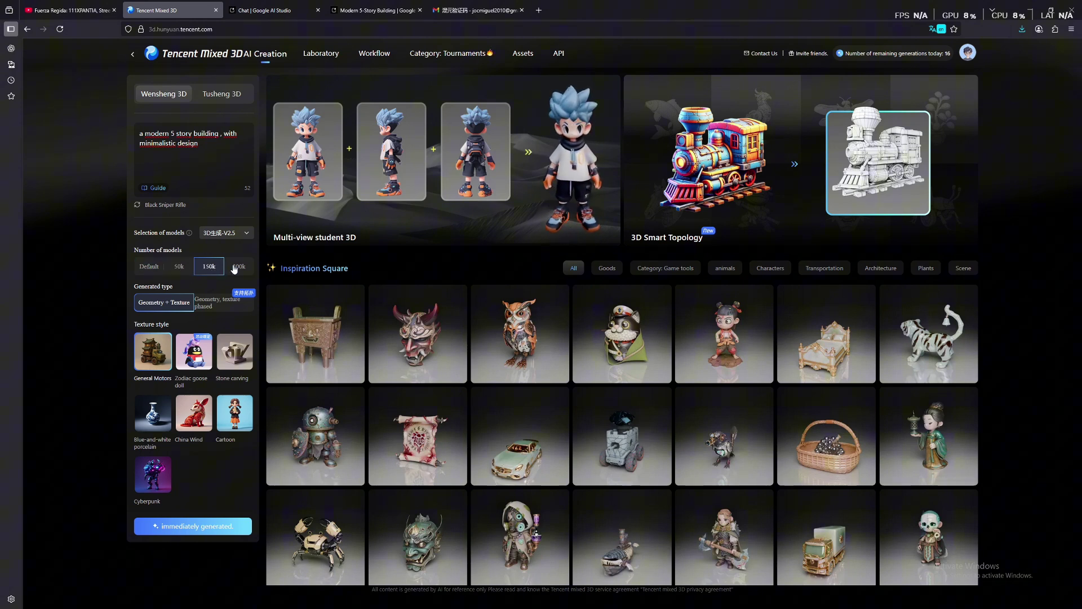
left_click(236, 267)
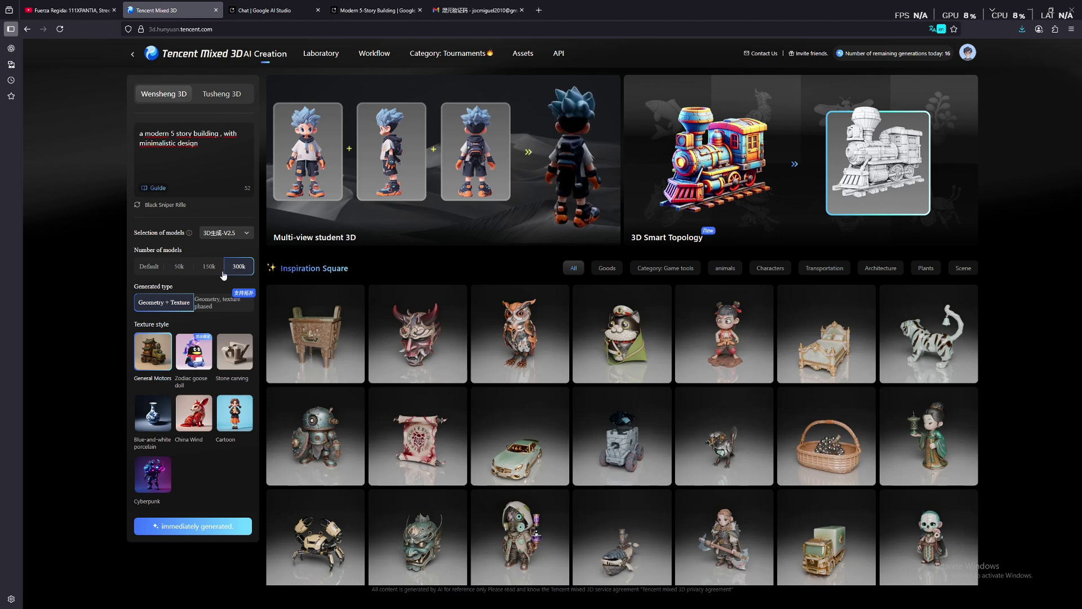
left_click(149, 267)
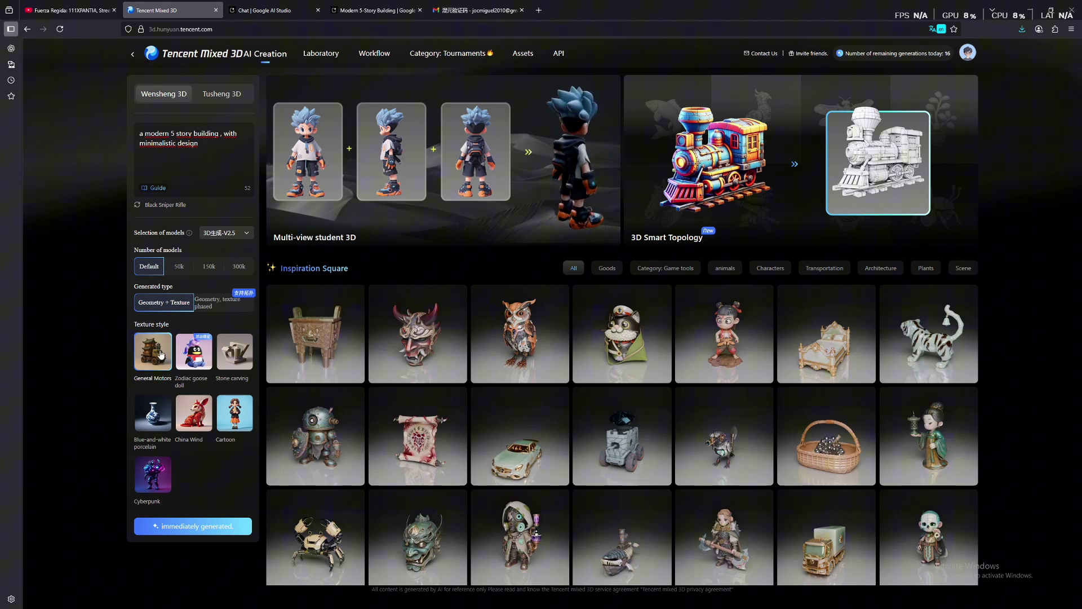
Start generation and wait for the four textured building models to finish
left_click(196, 526)
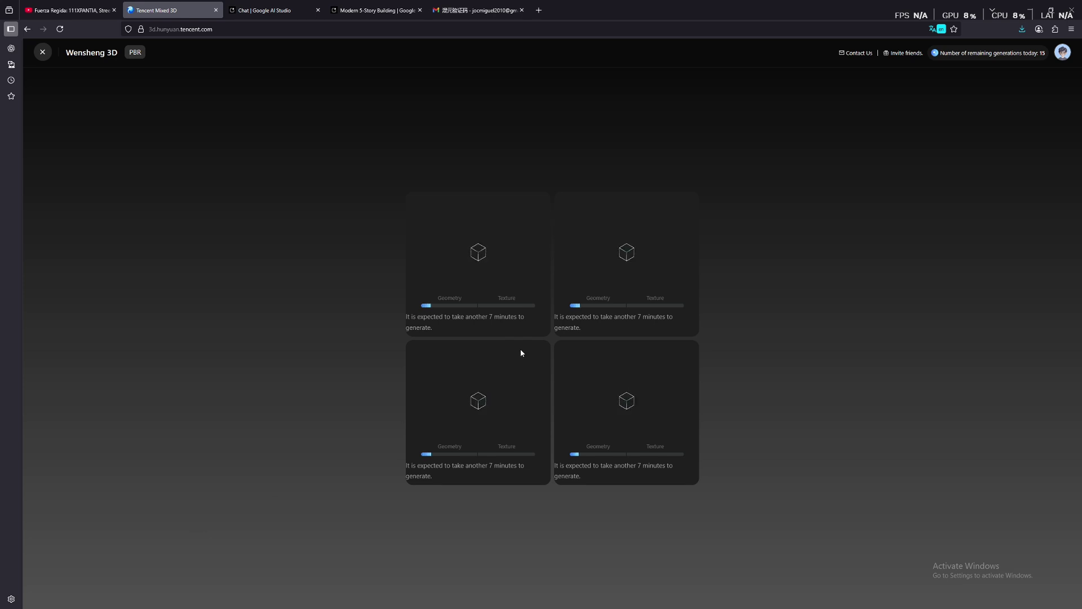
key("ctrl")
key("ctrl")
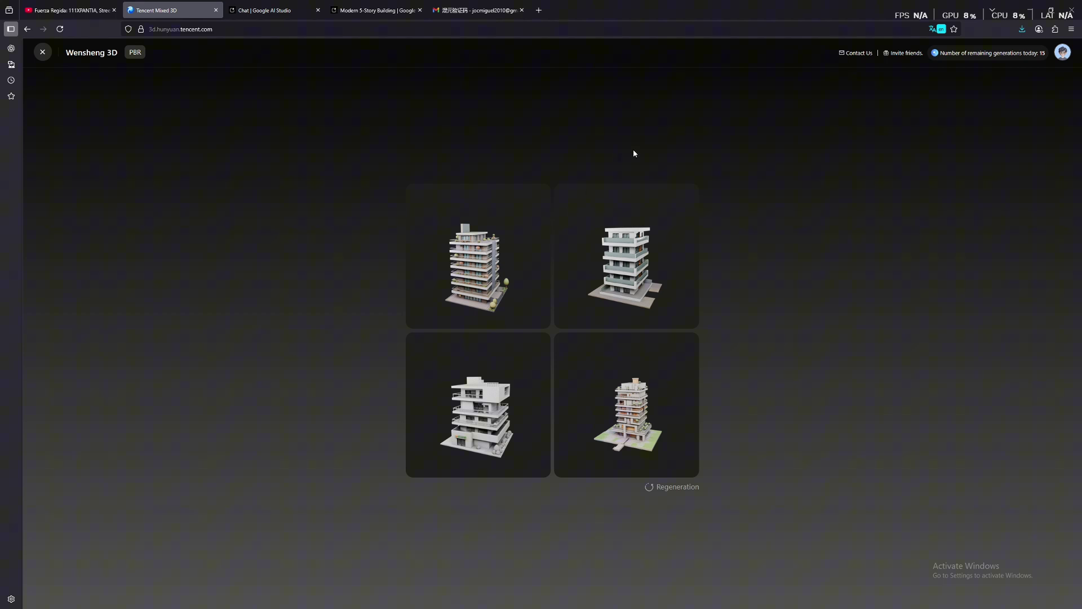
left_click(483, 238)
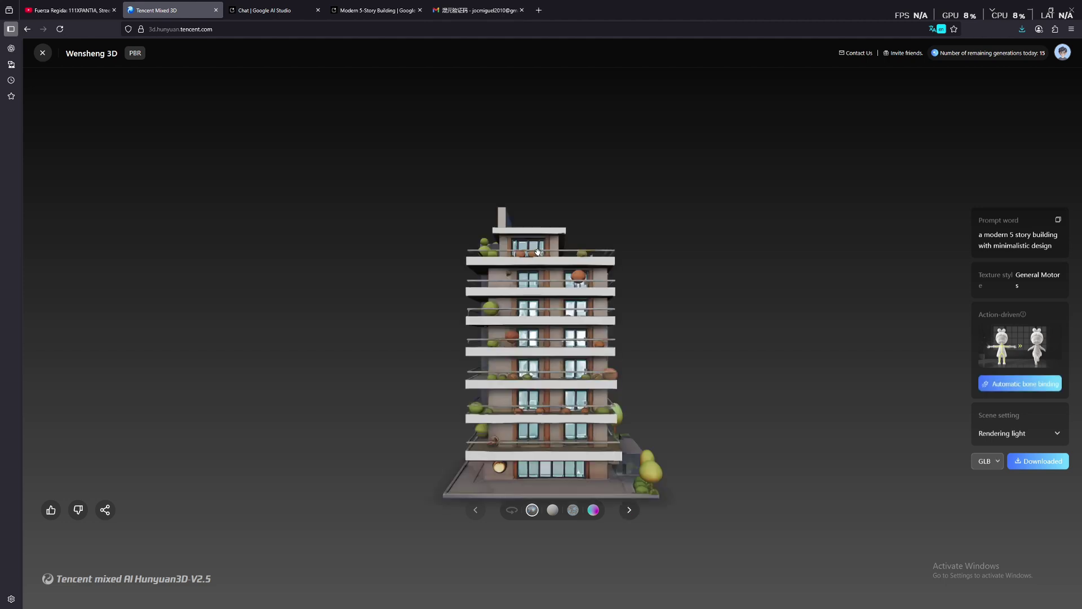
left_click_drag(573, 276, 645, 302)
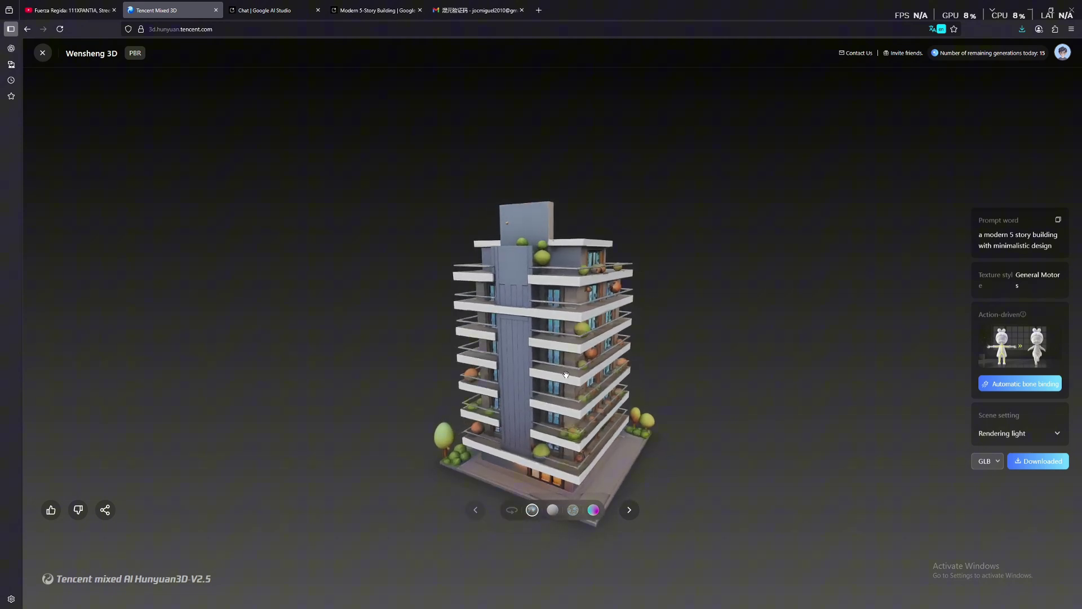
left_click_drag(713, 382, 519, 404)
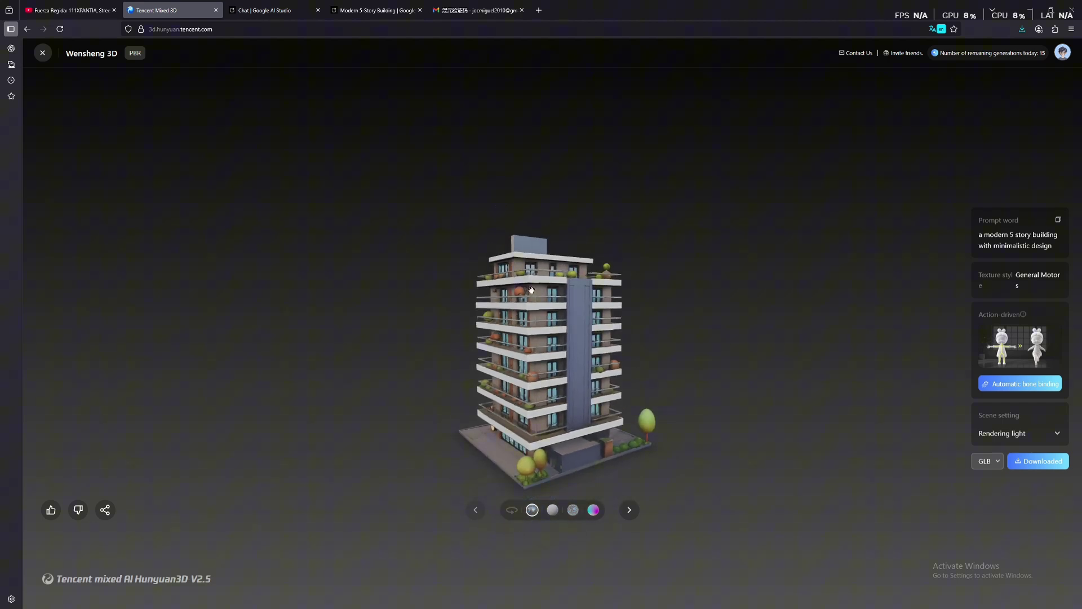
left_click_drag(531, 290, 568, 312)
scroll(540, 279, "up", 5)
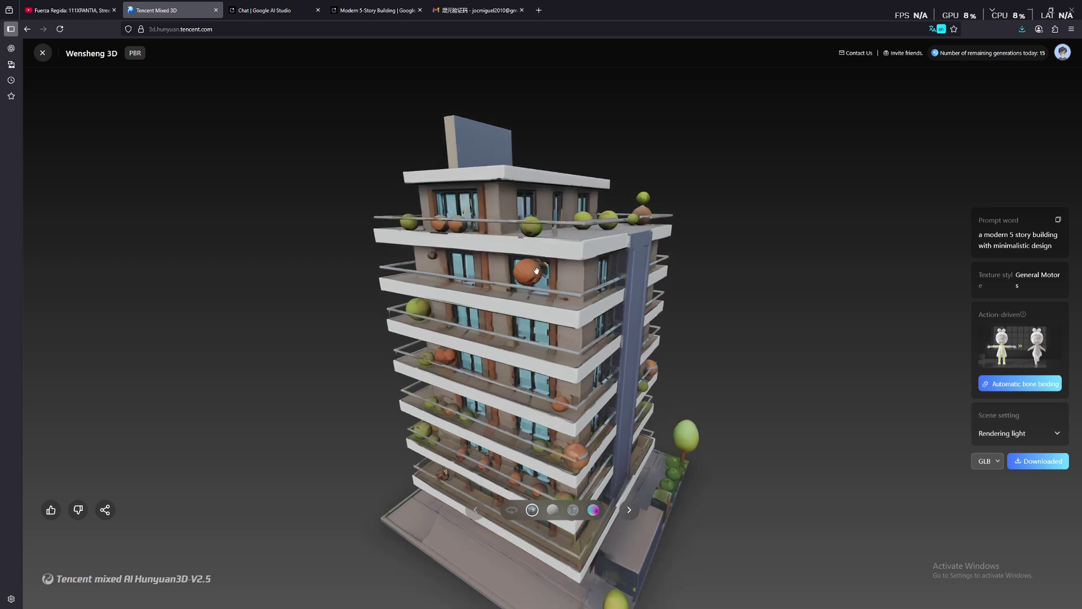
left_click_drag(564, 284, 528, 379)
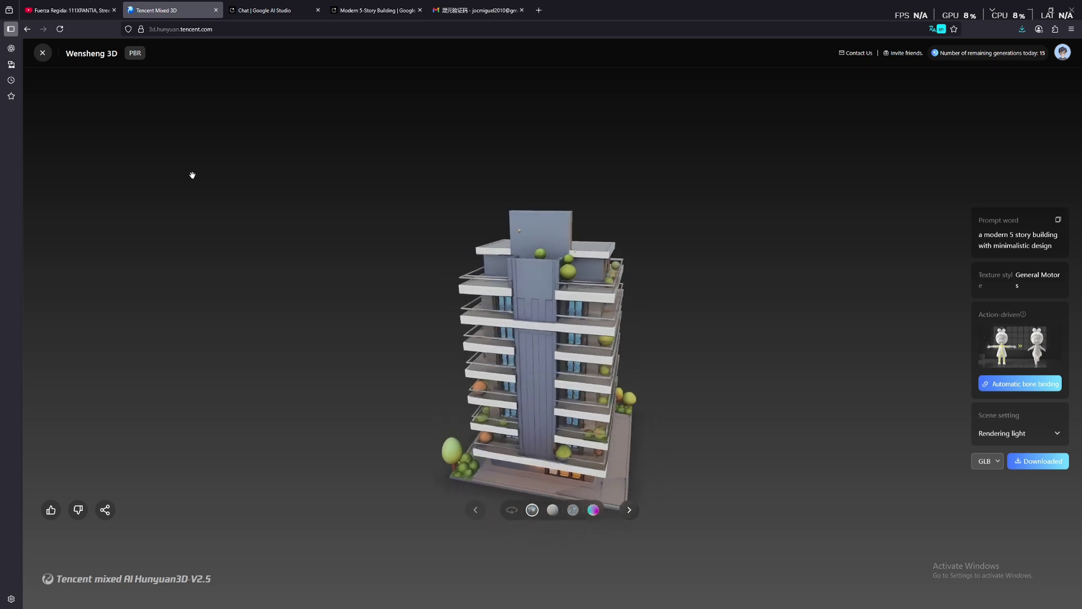
left_click_drag(551, 261, 489, 372)
left_click_drag(626, 247, 546, 261)
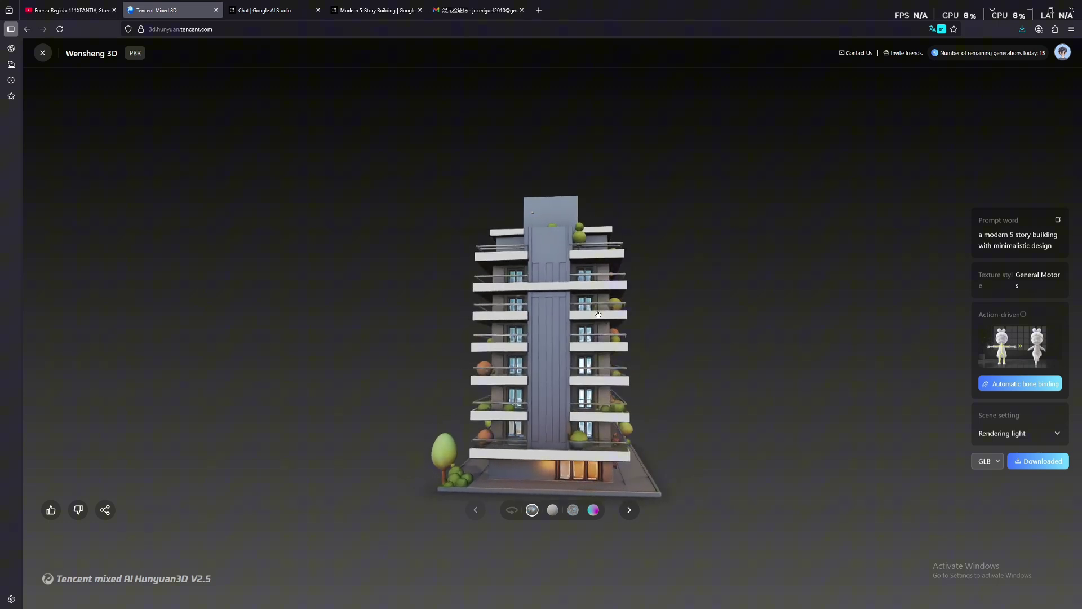
left_click(553, 510)
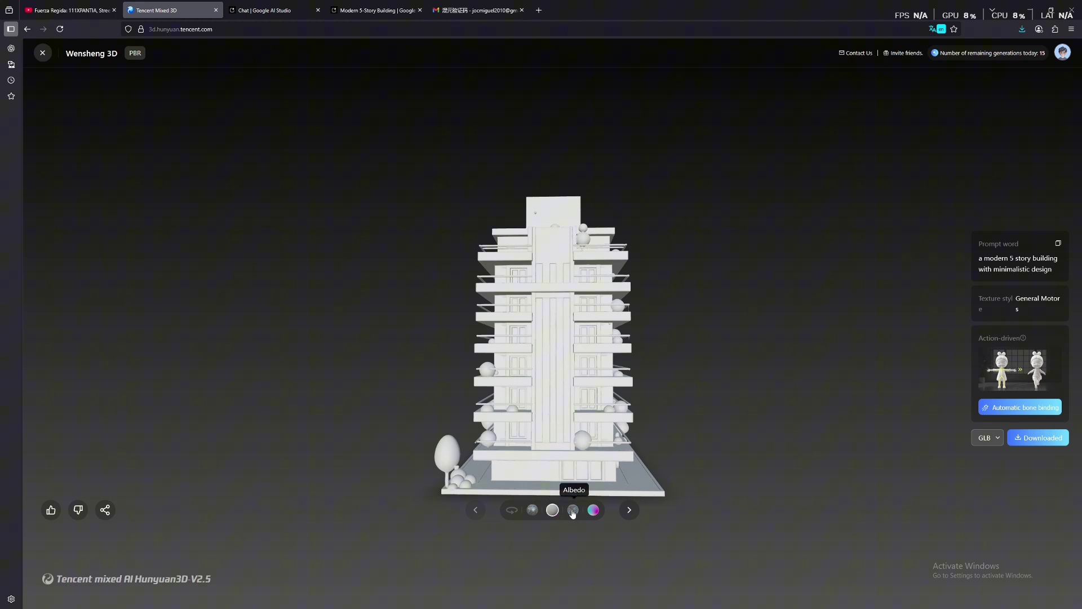
left_click(573, 511)
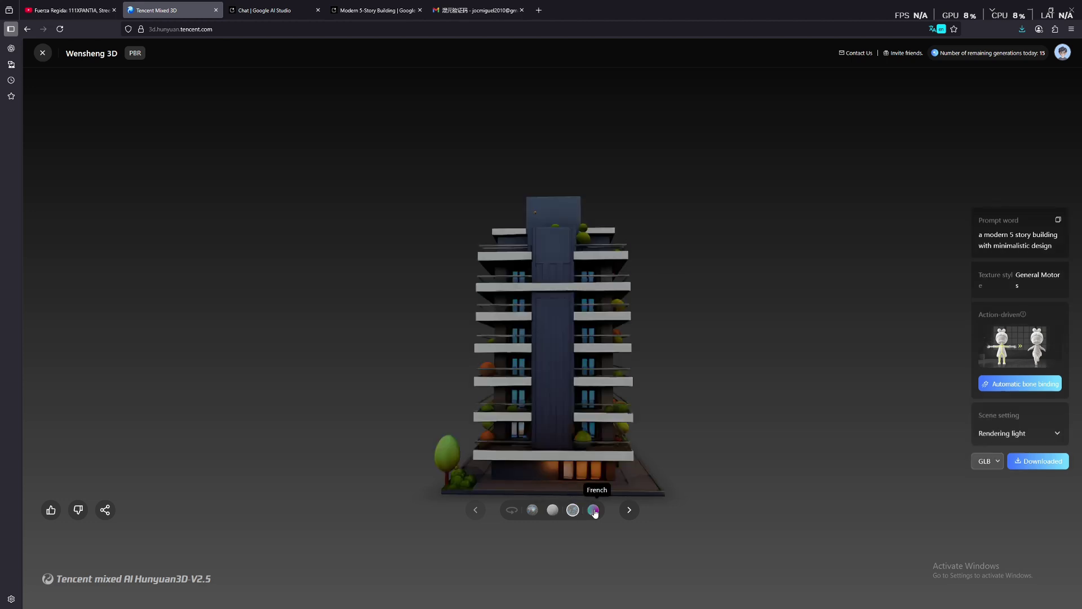
left_click(593, 511)
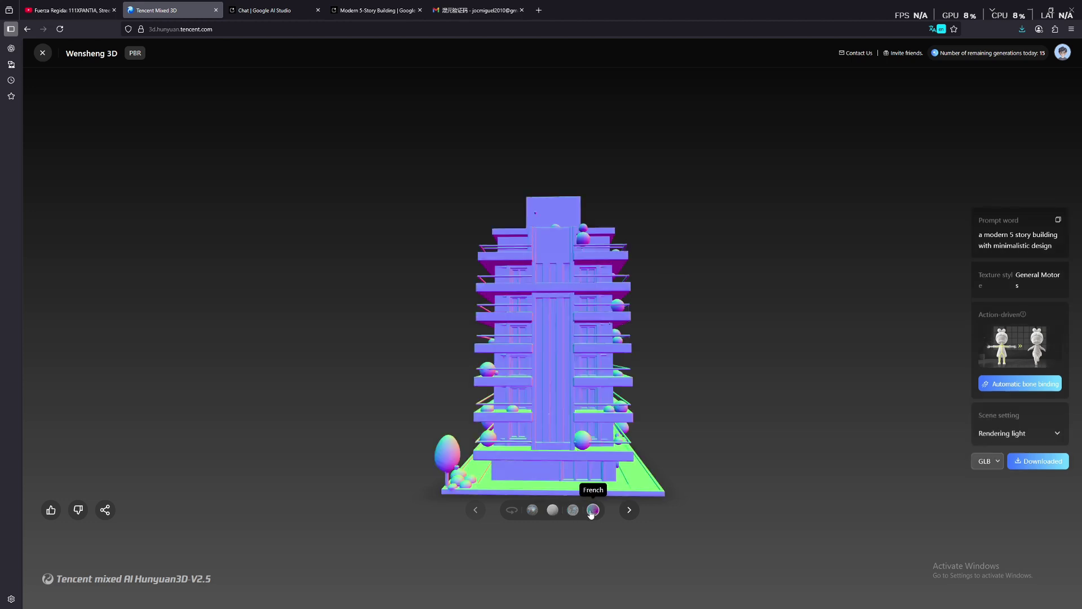
left_click(532, 511)
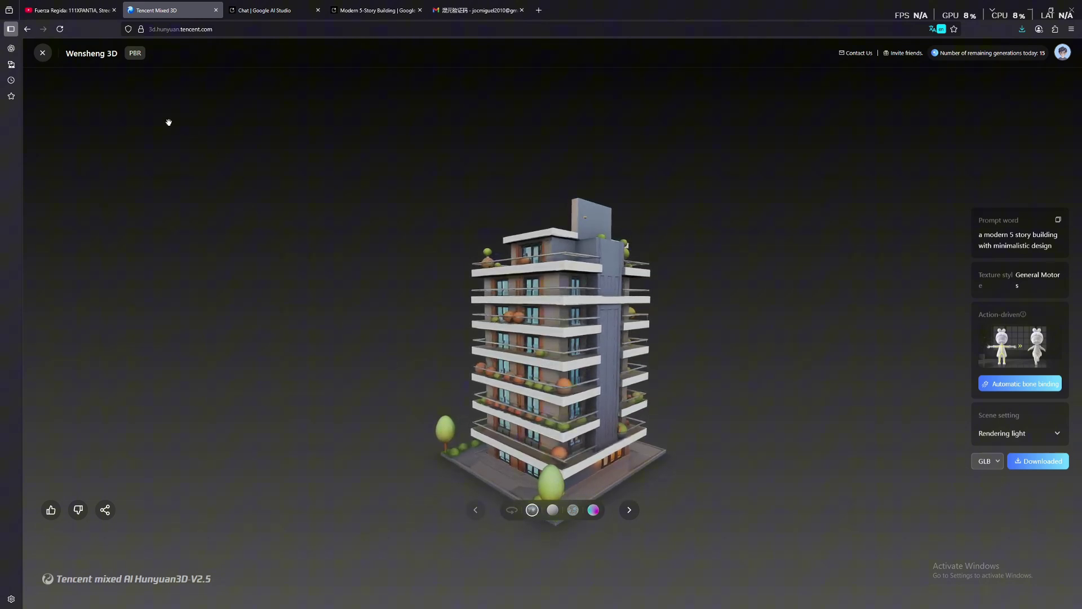
Orbit the top-right building candidate, then open the bottom-left white building
left_click(42, 54)
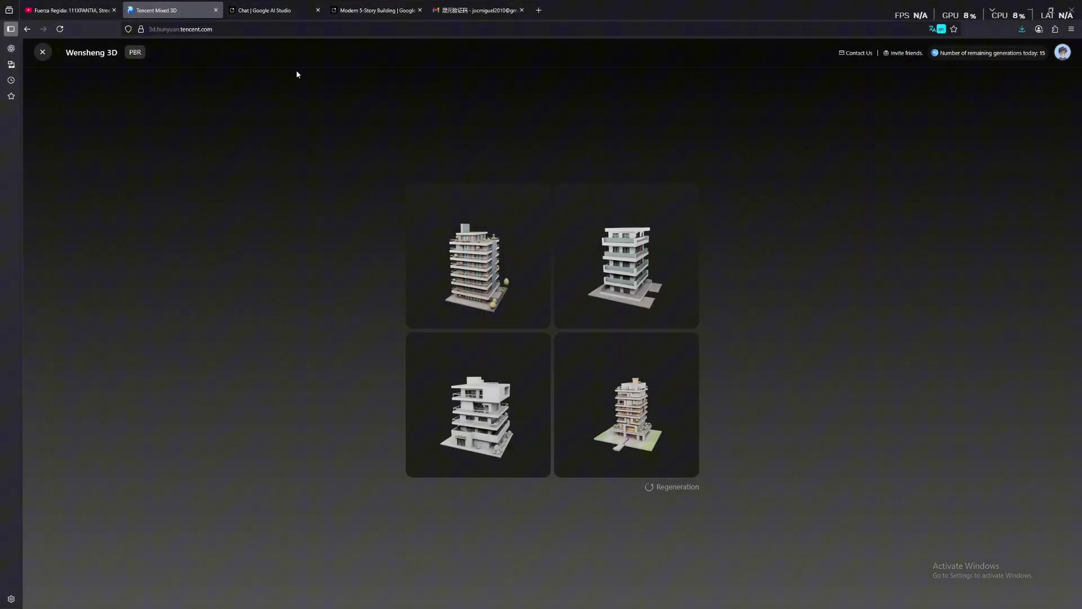
left_click(652, 236)
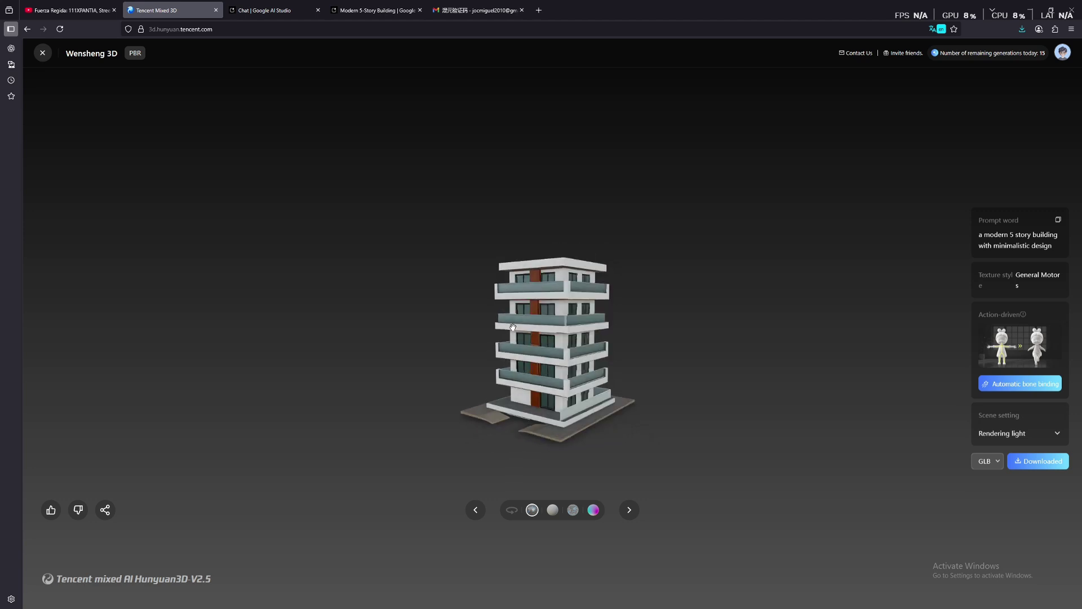
left_click_drag(441, 334, 377, 323)
left_click_drag(569, 332, 728, 352)
left_click(44, 55)
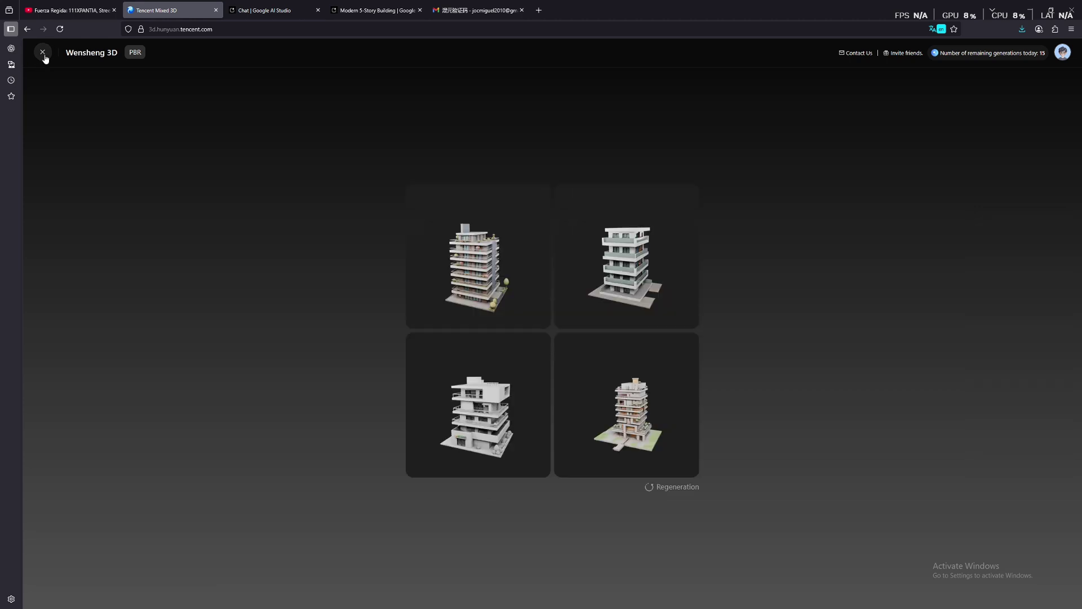
left_click(503, 372)
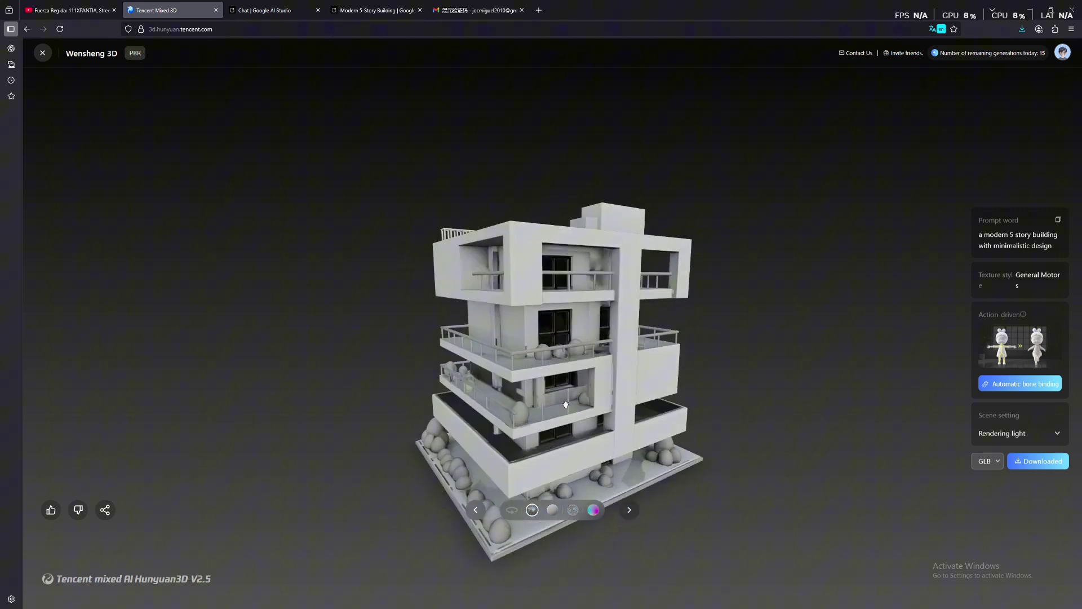
Orbit the bottom-right candidate, then reopen the top-right one to show its red stairs
left_click(43, 52)
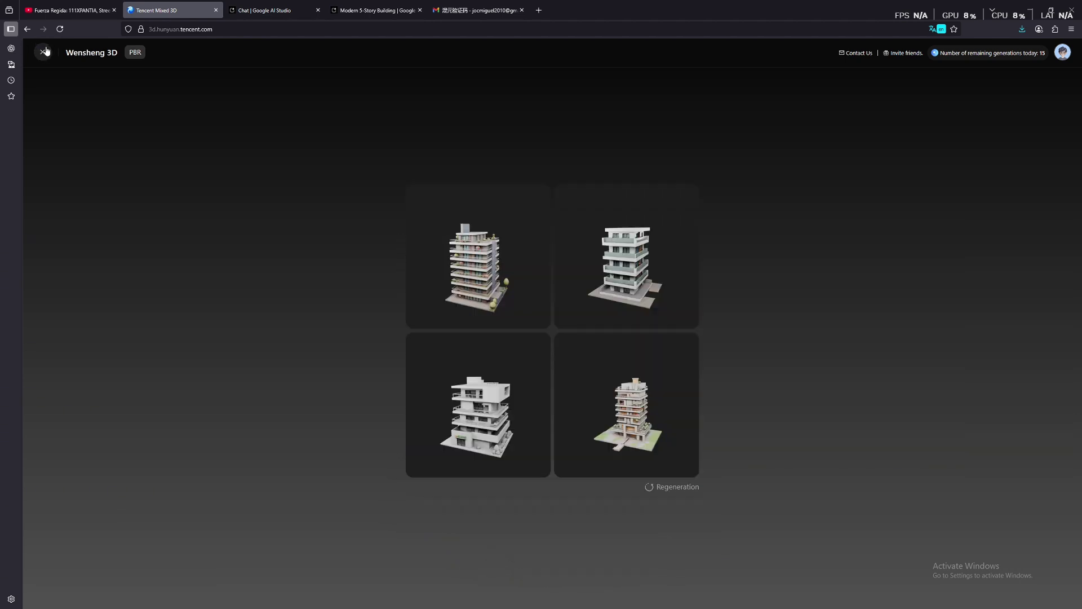
left_click(627, 382)
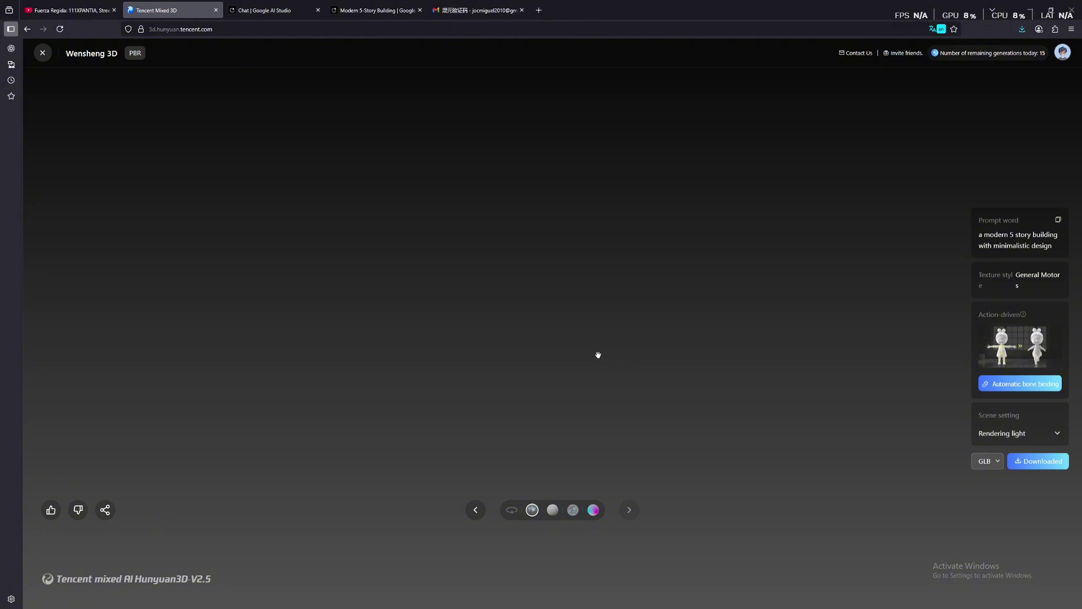
left_click_drag(598, 355, 587, 286)
left_click_drag(641, 385, 546, 403)
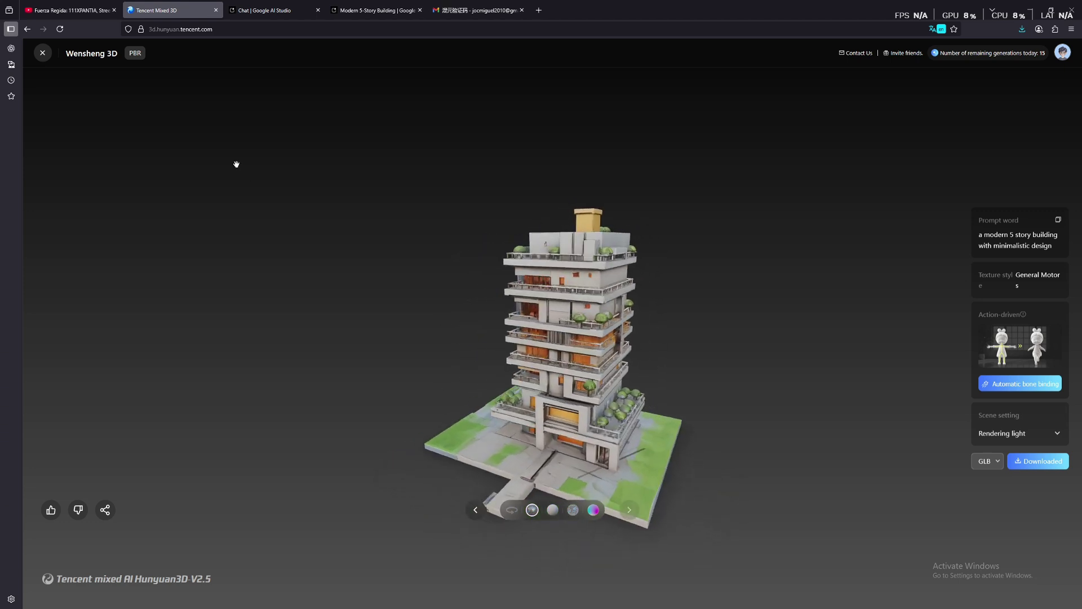
left_click(44, 58)
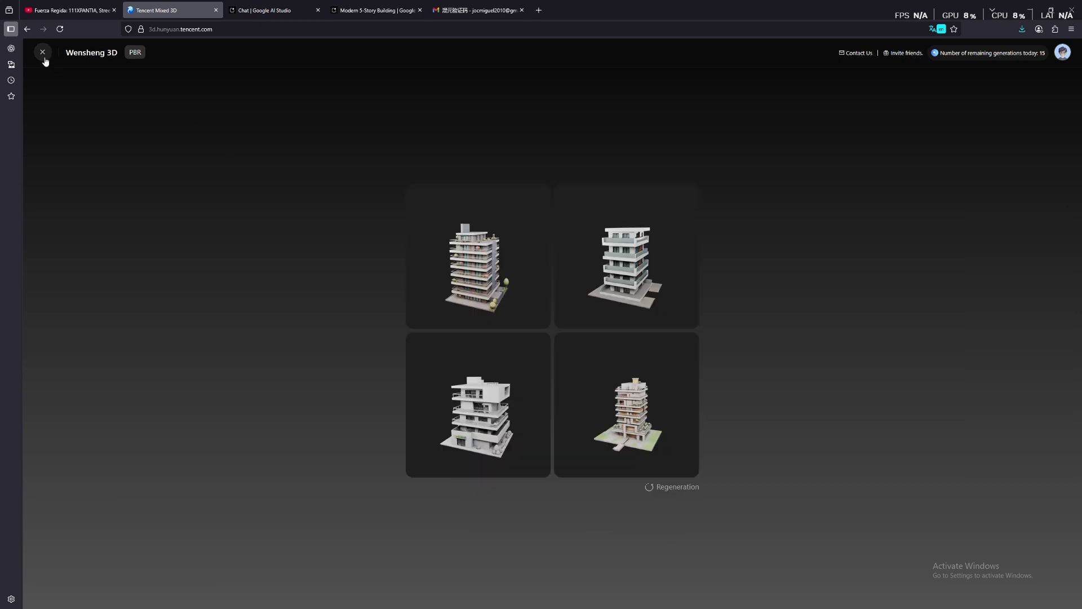
left_click(652, 226)
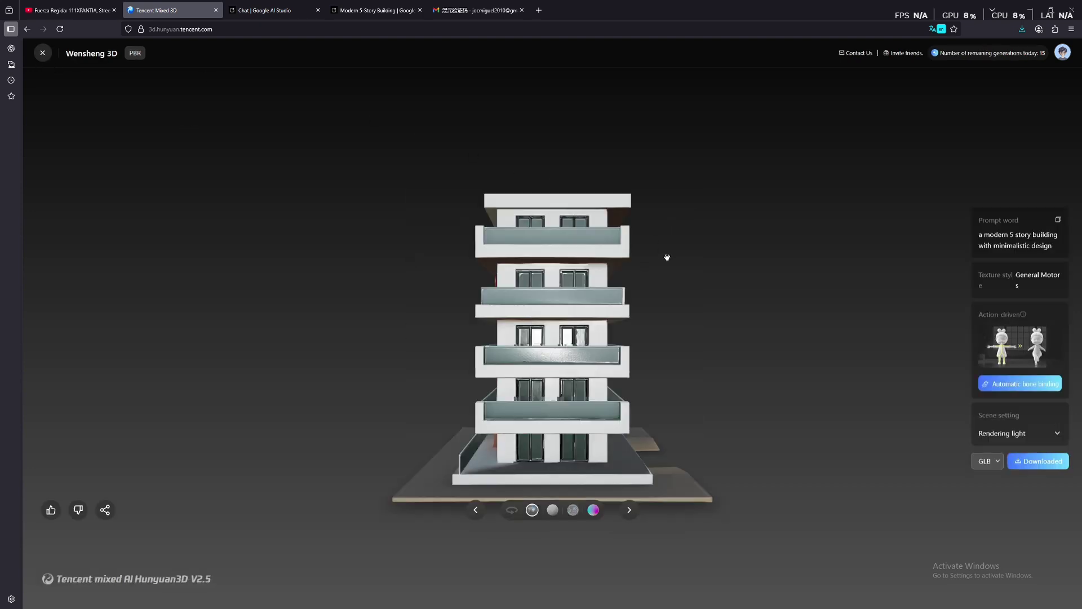
left_click_drag(483, 293, 886, 346)
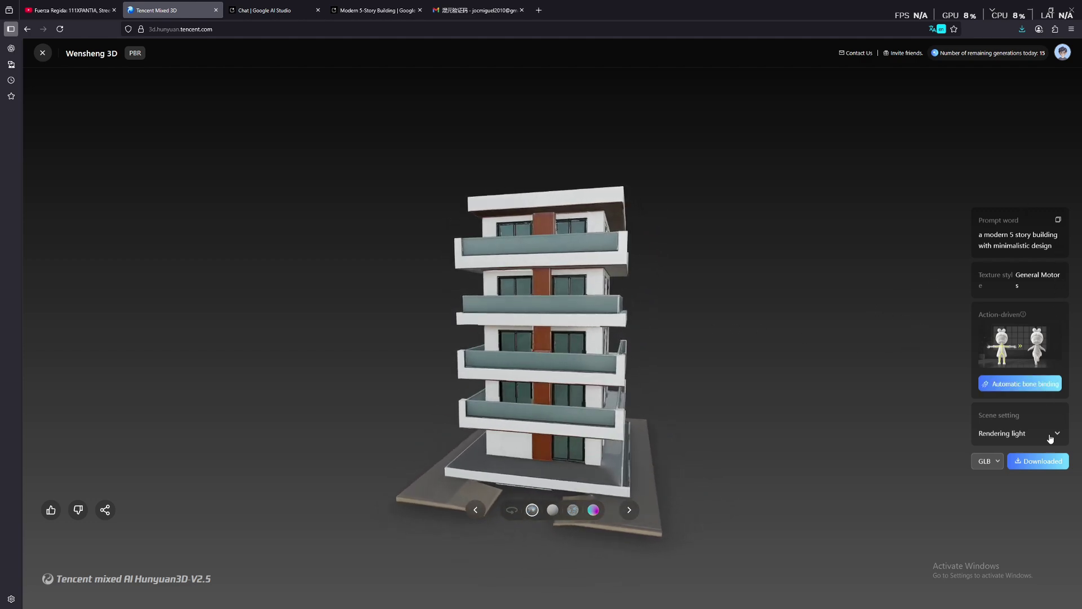
Download the balcony building in GLB format and close the viewer
left_click(996, 463)
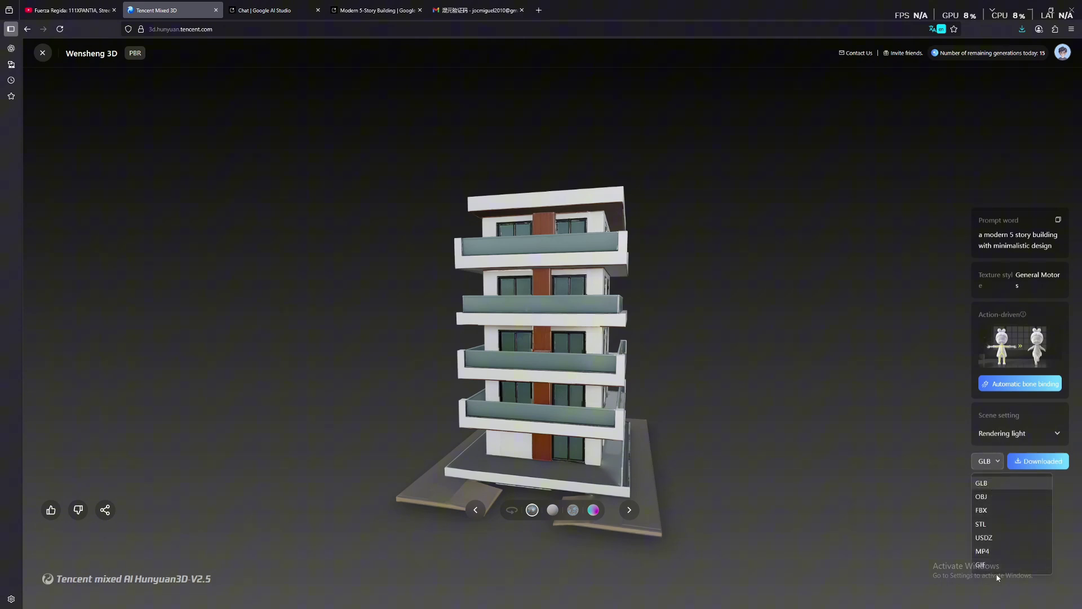
left_click(987, 464)
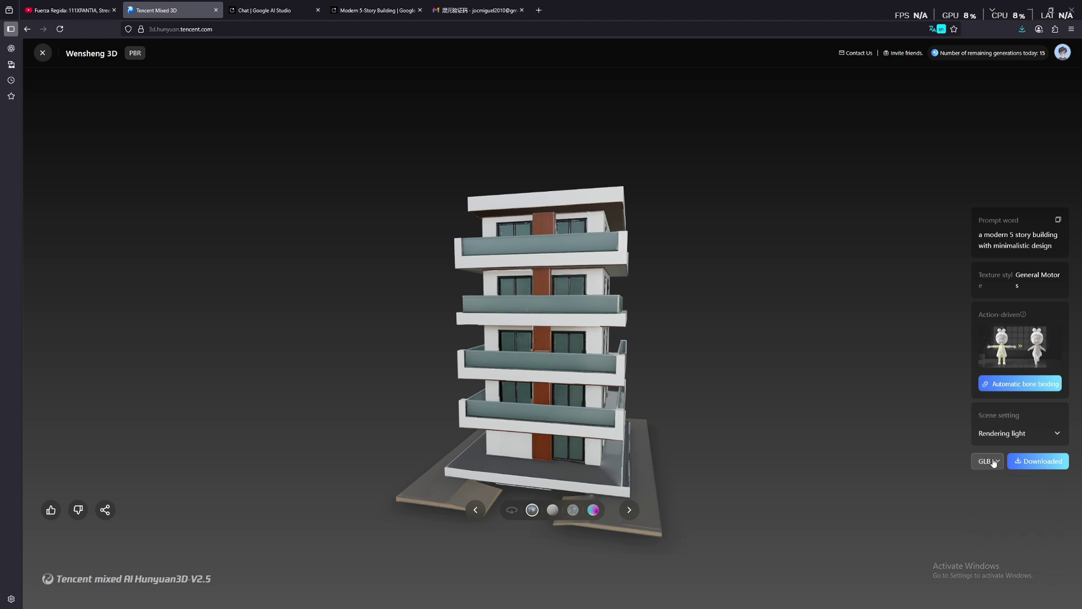
left_click(1029, 465)
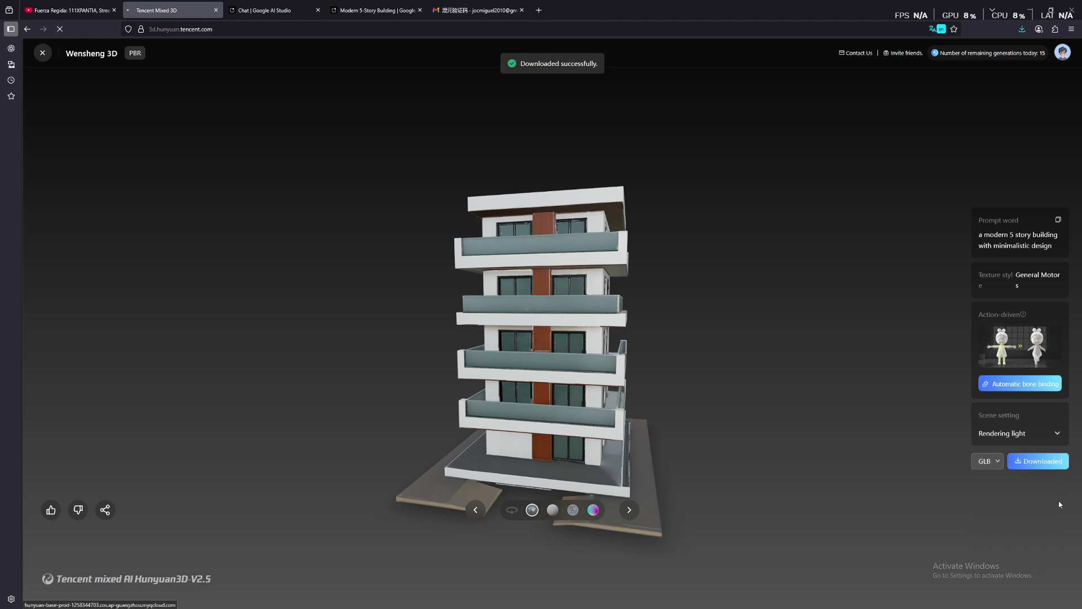
left_click(1035, 469)
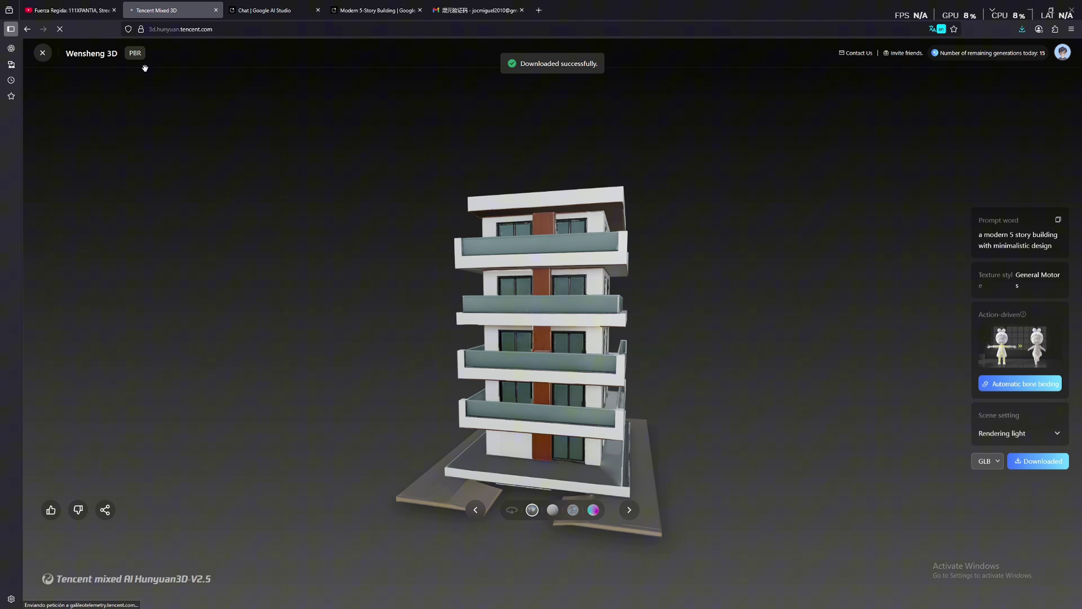
left_click(41, 54)
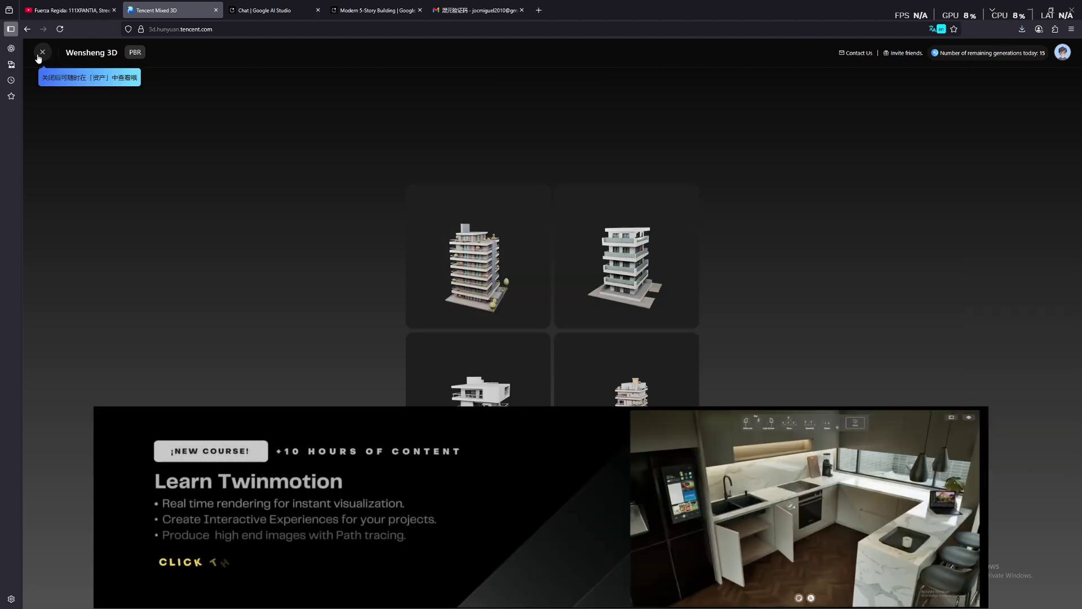
Return to the creation page and switch to Tusheng 3D image-to-3D mode
left_click(39, 56)
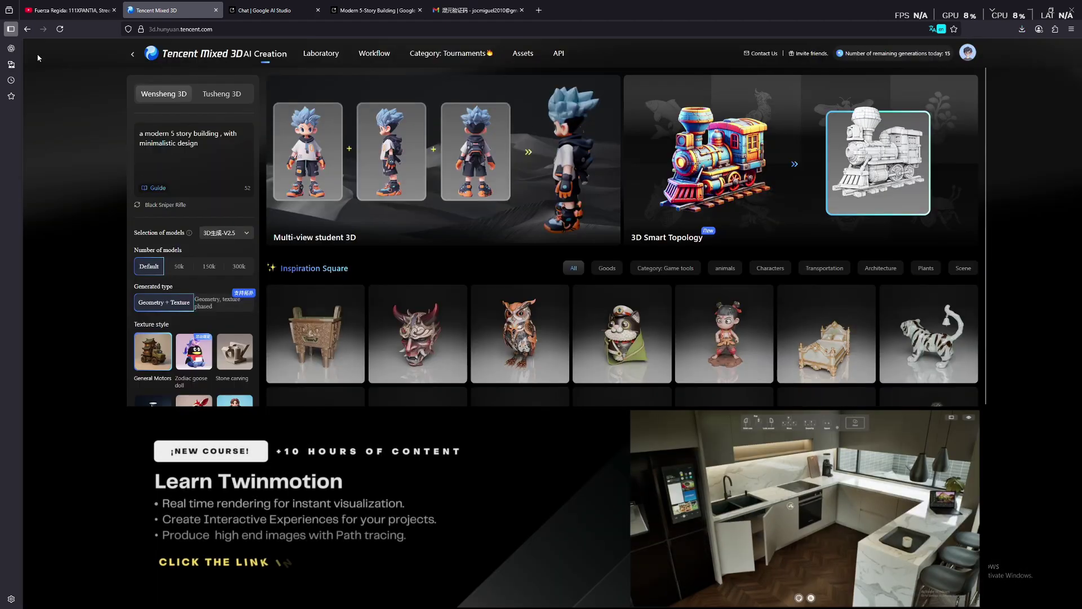
left_click(232, 94)
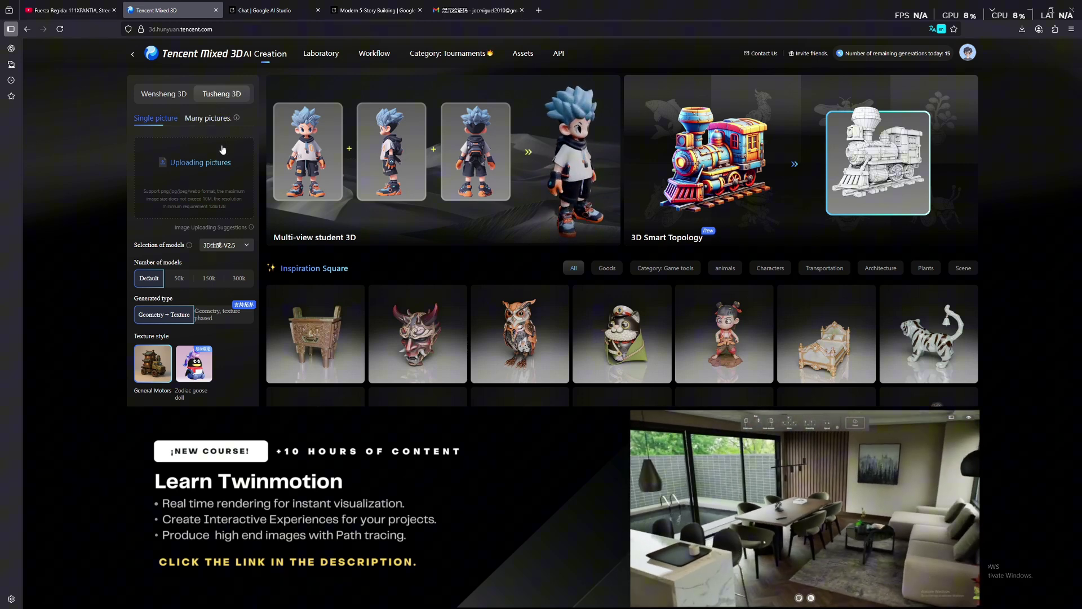
In Google AI Studio, open the Generate Media section
left_click(286, 10)
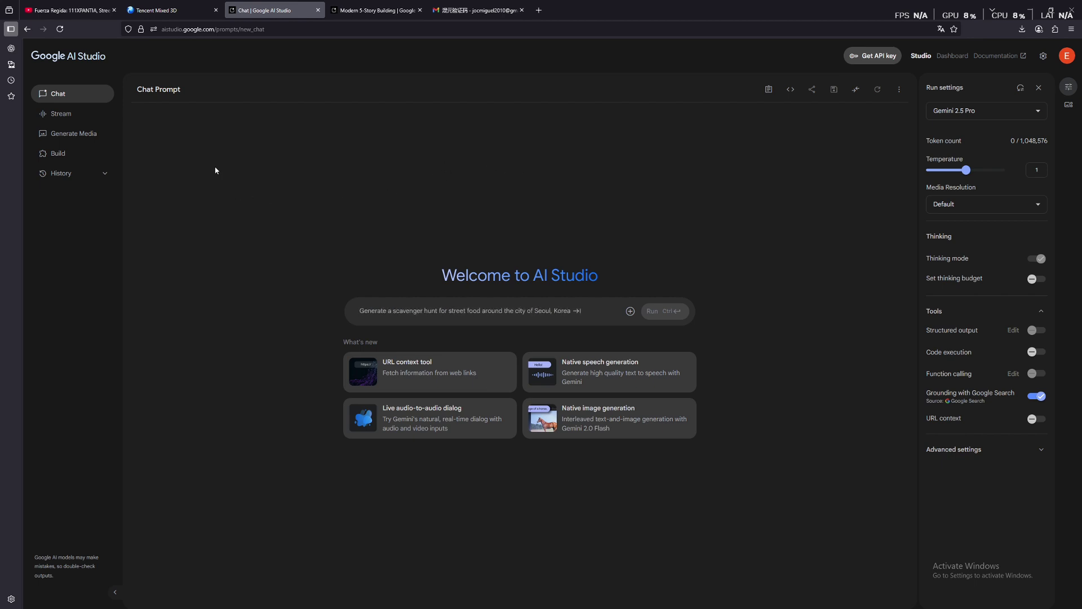
left_click(74, 135)
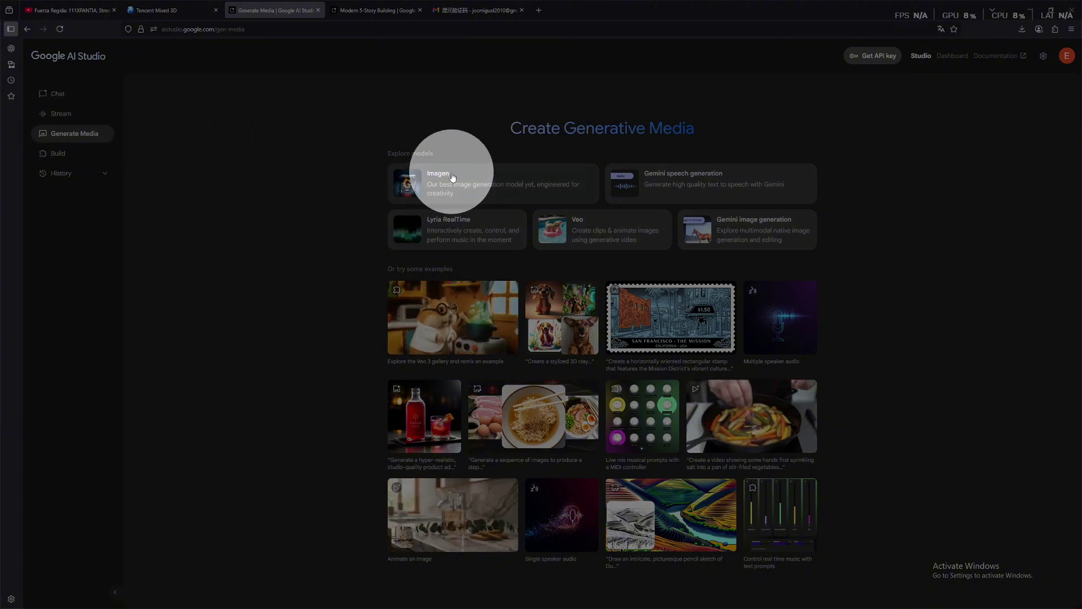
Open Imagen, keep Imagen 4 (Preview) as the model, and show the Modern 5-Story Building image
left_click(452, 189)
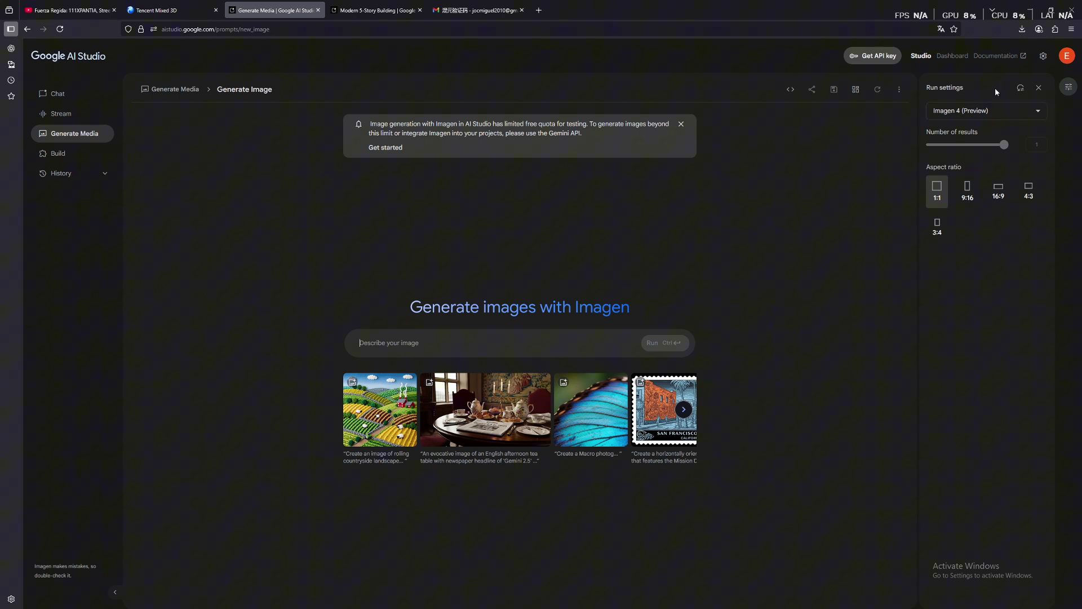
left_click(975, 111)
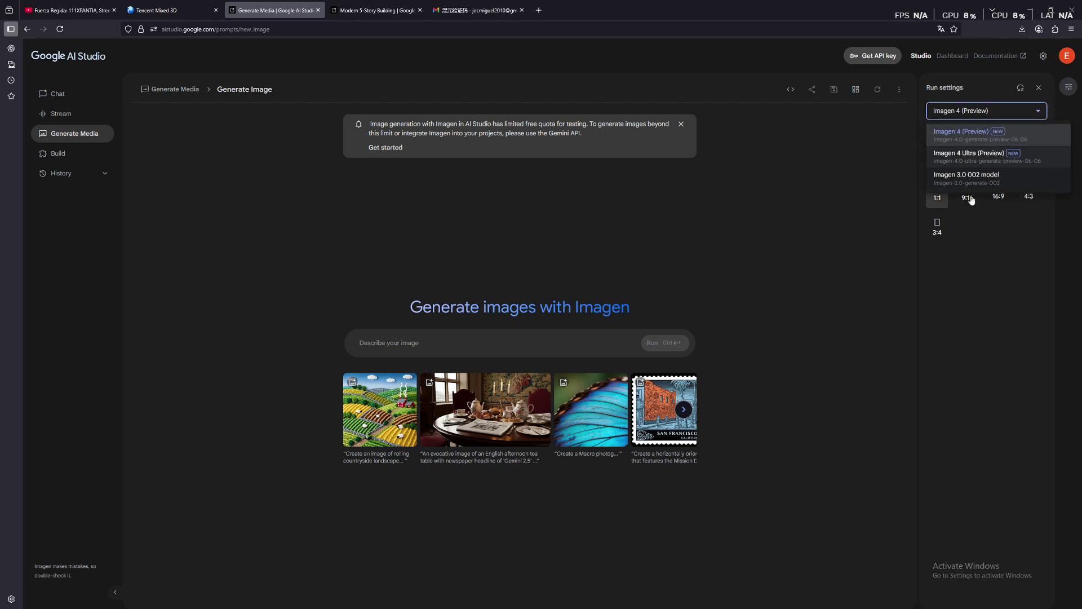
left_click(971, 246)
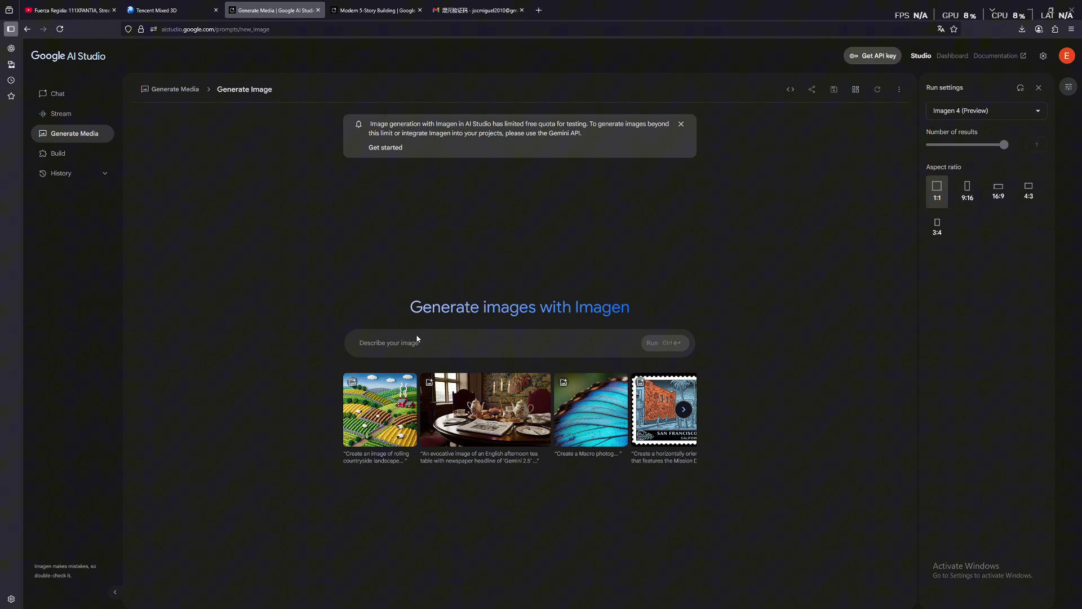
left_click(375, 11)
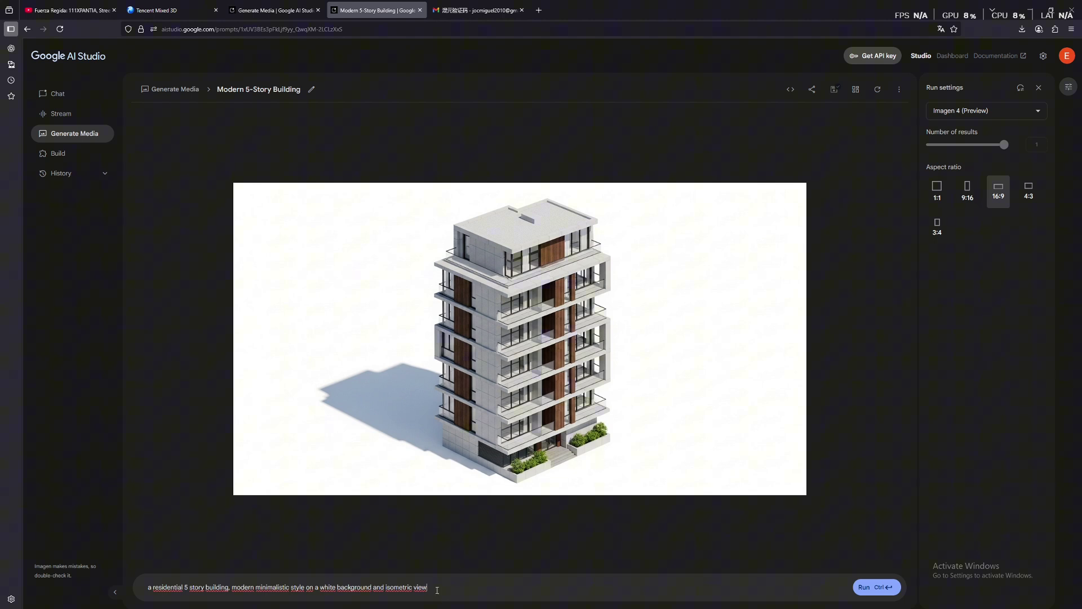
Return to the Modern 5-Story Building image and select its full building prompt for copying
left_click(164, 10)
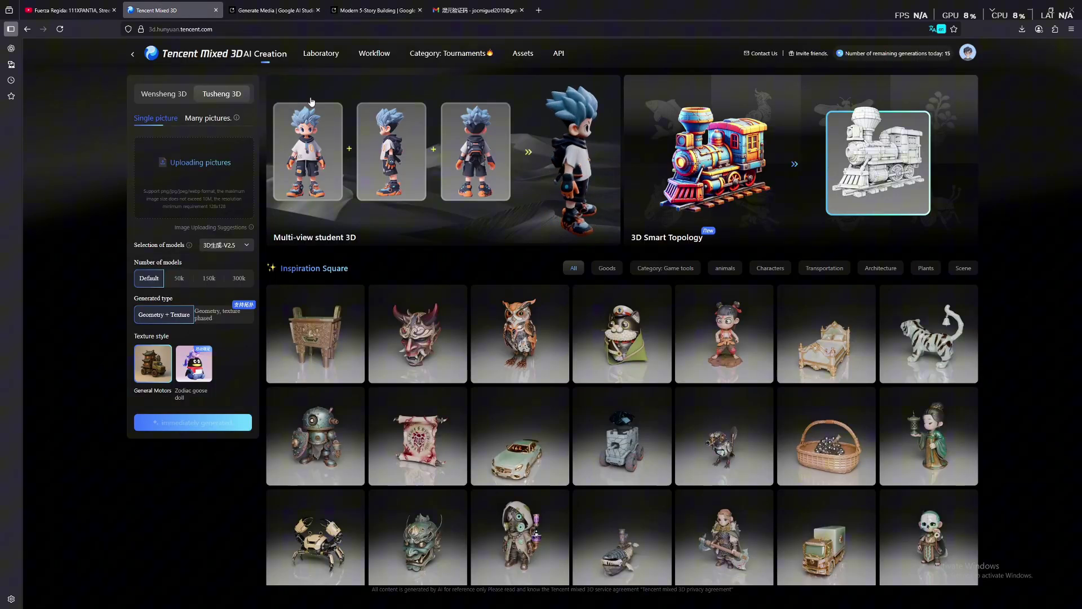
left_click(373, 10)
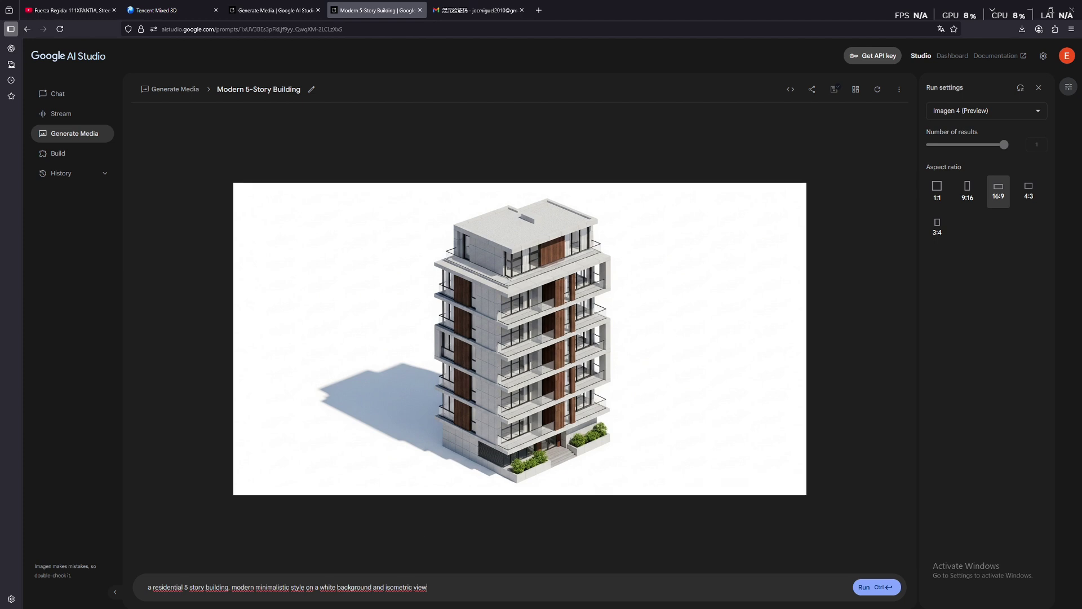
left_click_drag(439, 584, 142, 587)
key("ctrl+c")
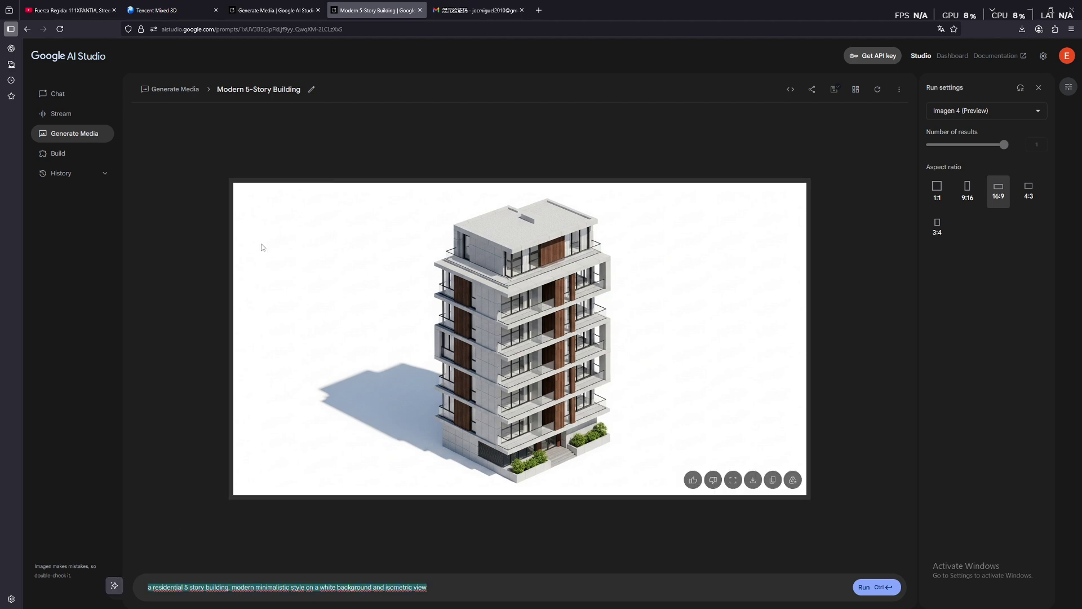
Paste the residential building prompt into 'Describe your image' on Generate Media and run Imagen 4
left_click(285, 11)
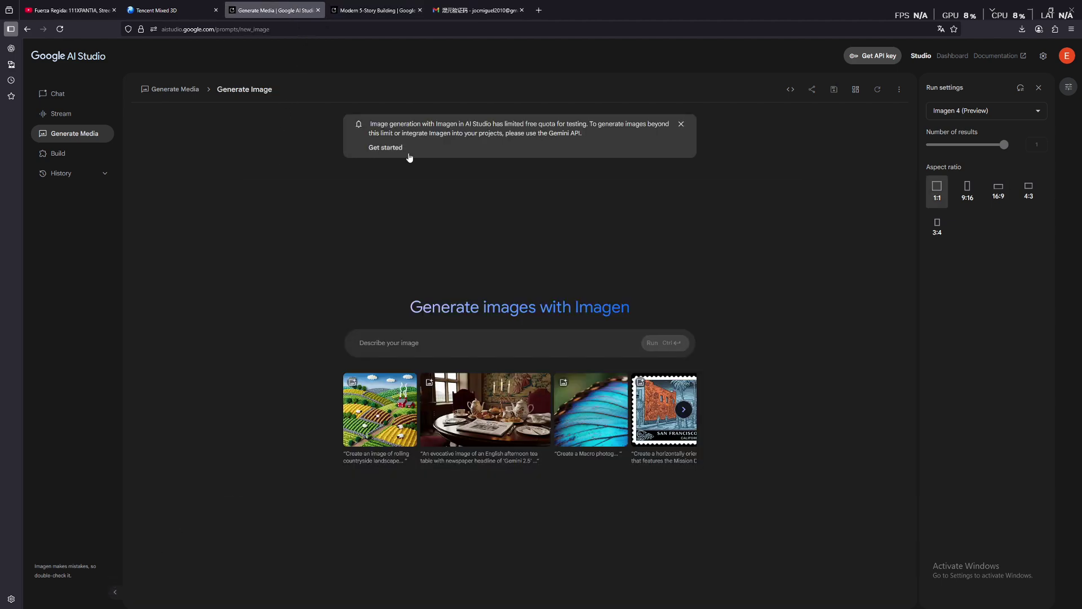
key("ctrl+v")
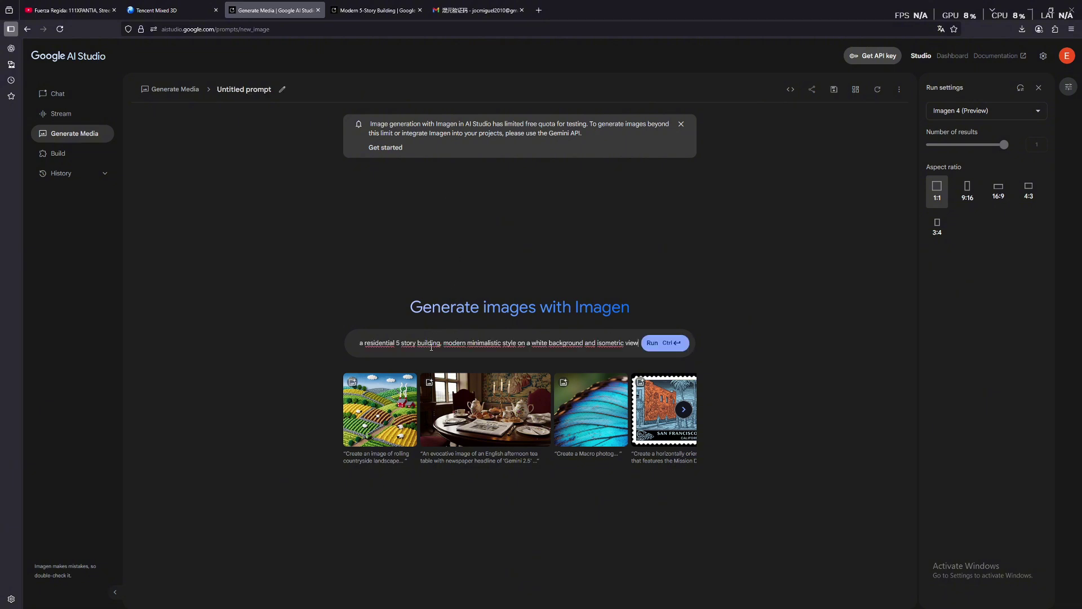
left_click(664, 348)
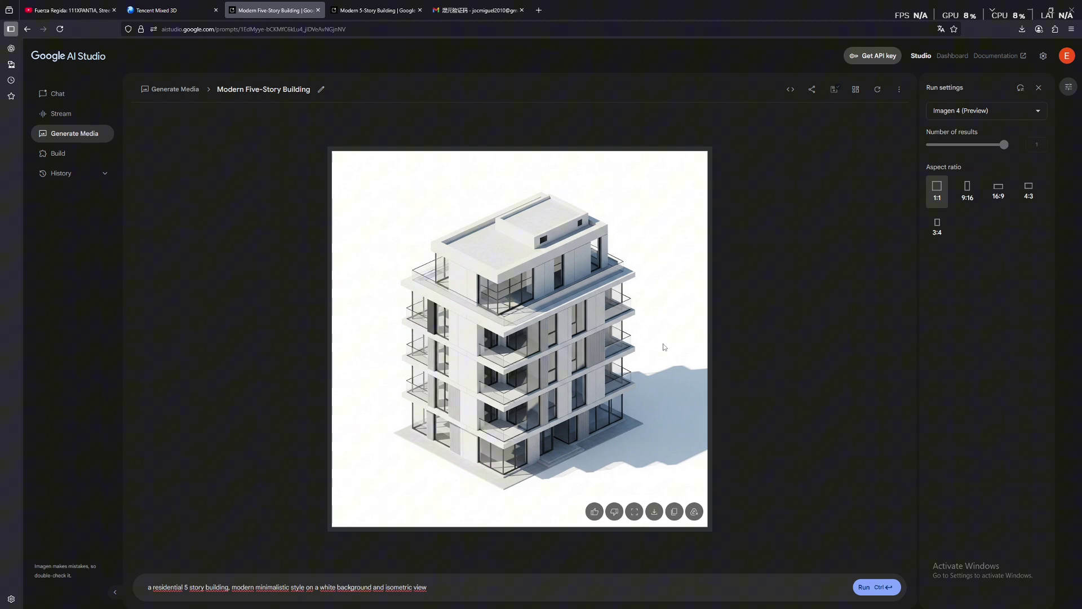
Screenshot the square and wood-accented building images, then return to Tencent Mixed 3D
key("super+shift+s")
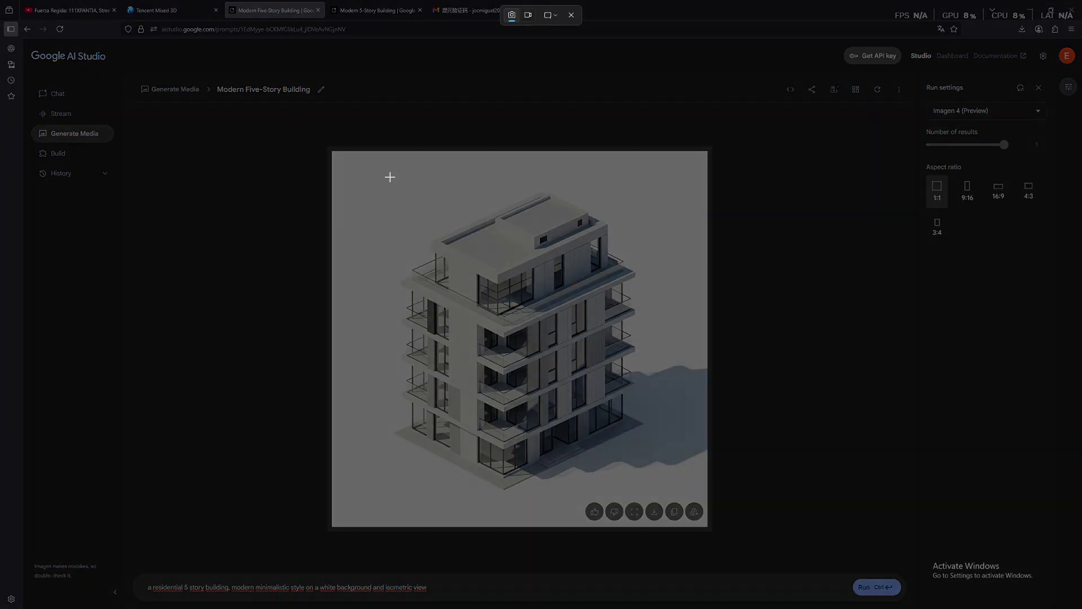
left_click_drag(383, 173, 650, 492)
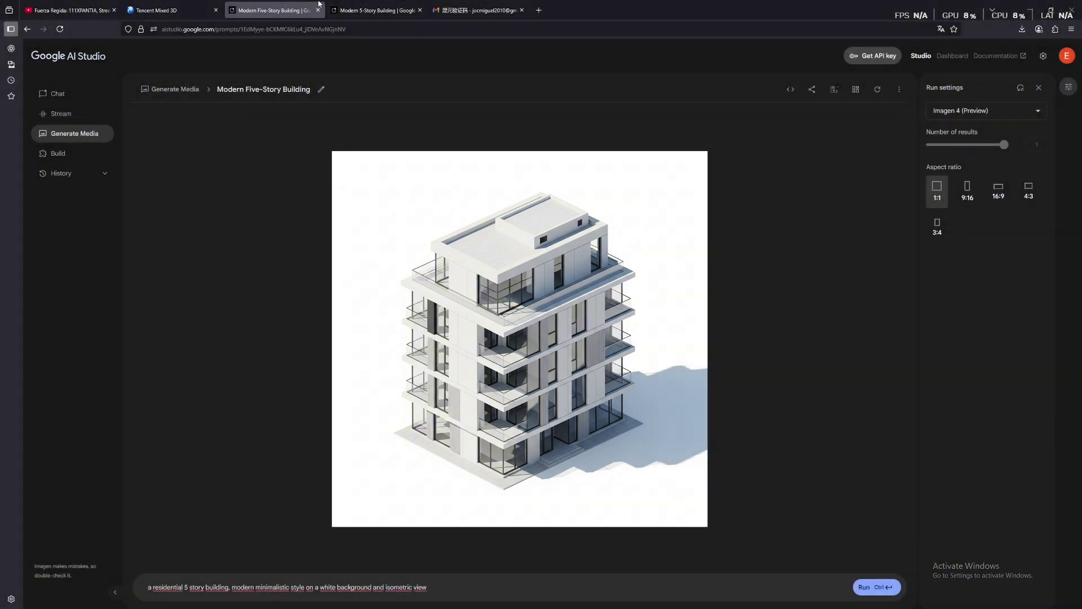
left_click(376, 10)
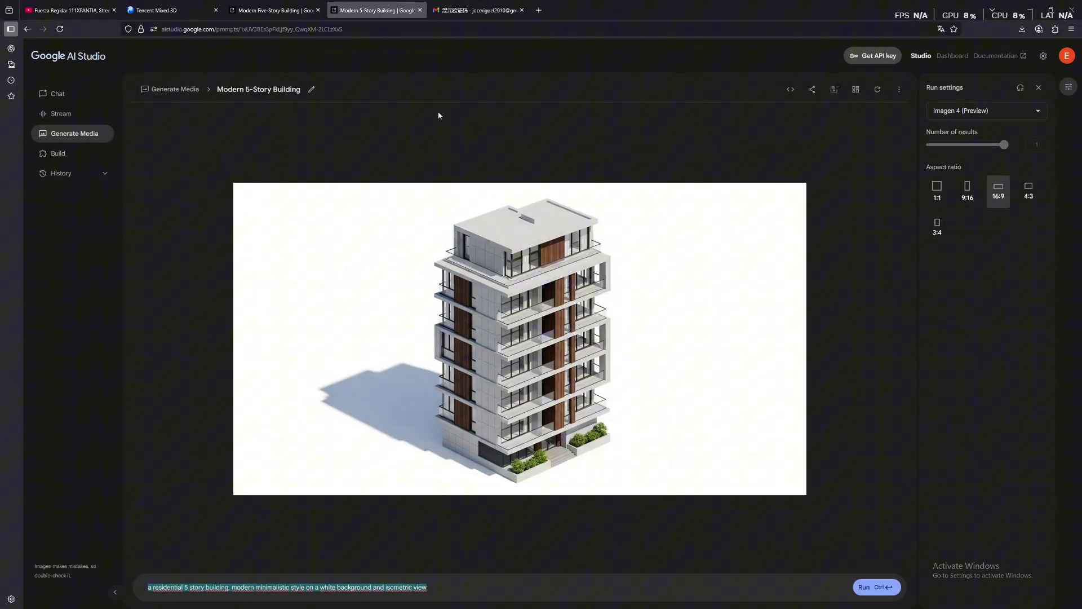
key("super+shift+s")
left_click_drag(422, 186, 630, 489)
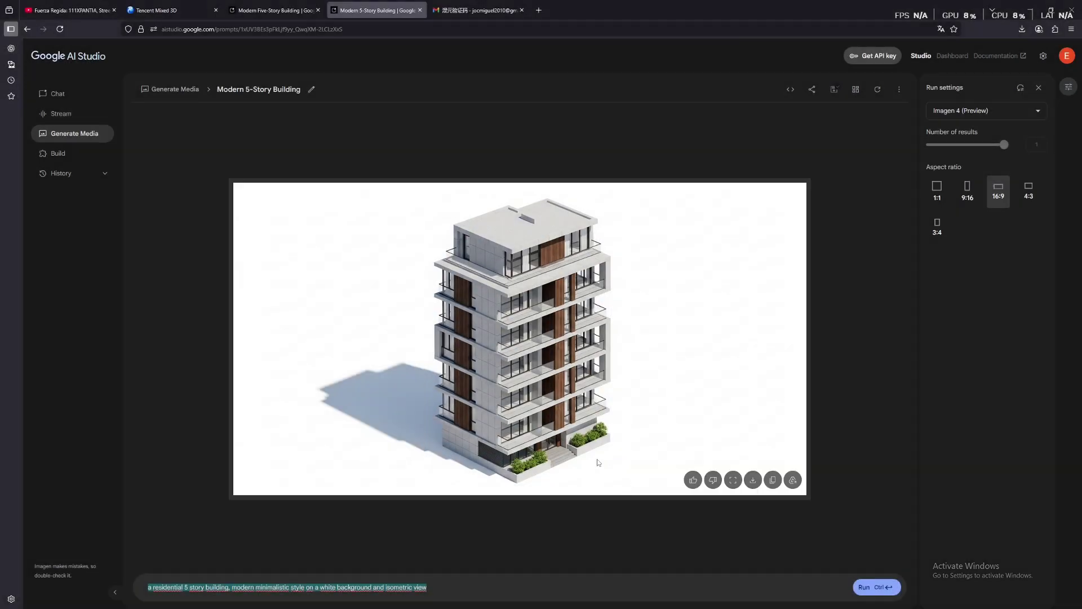
left_click(163, 10)
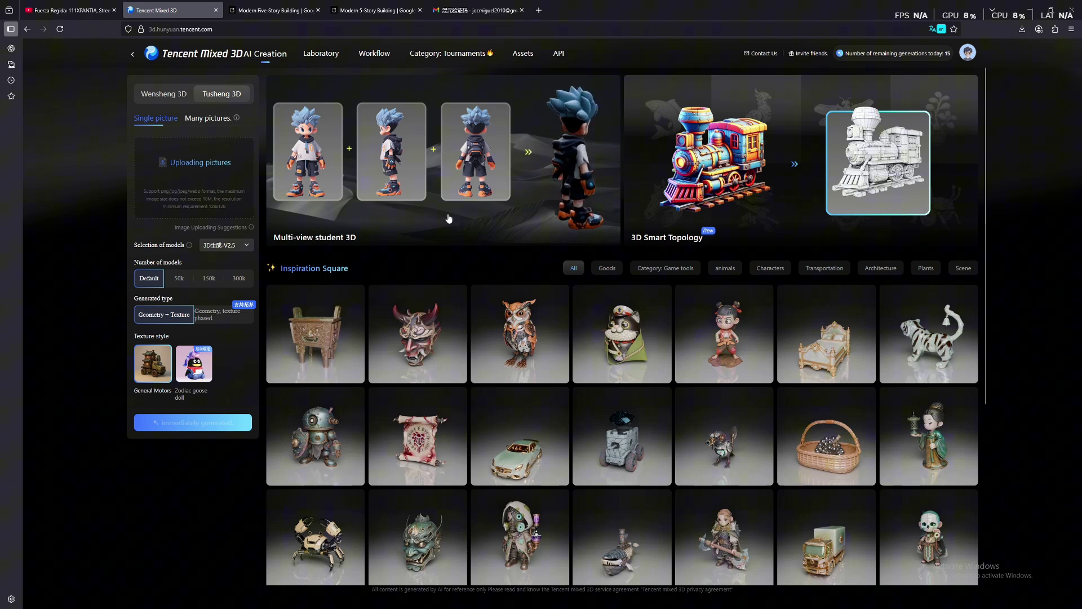
Choose Tusheng 3D single-picture mode and open the file picker on the Screenshots folder
left_click(164, 94)
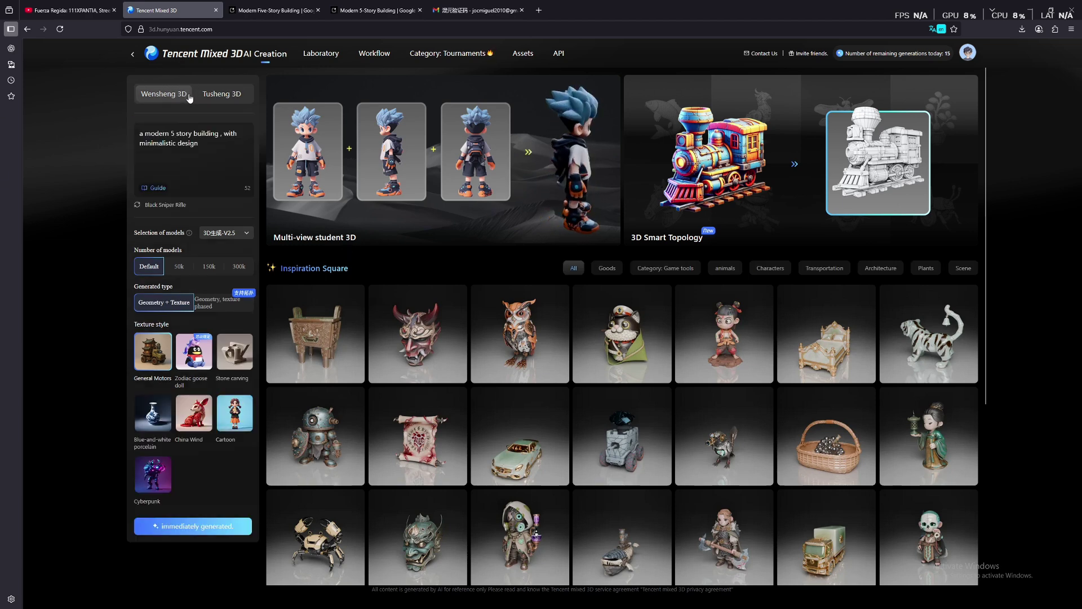
left_click(229, 96)
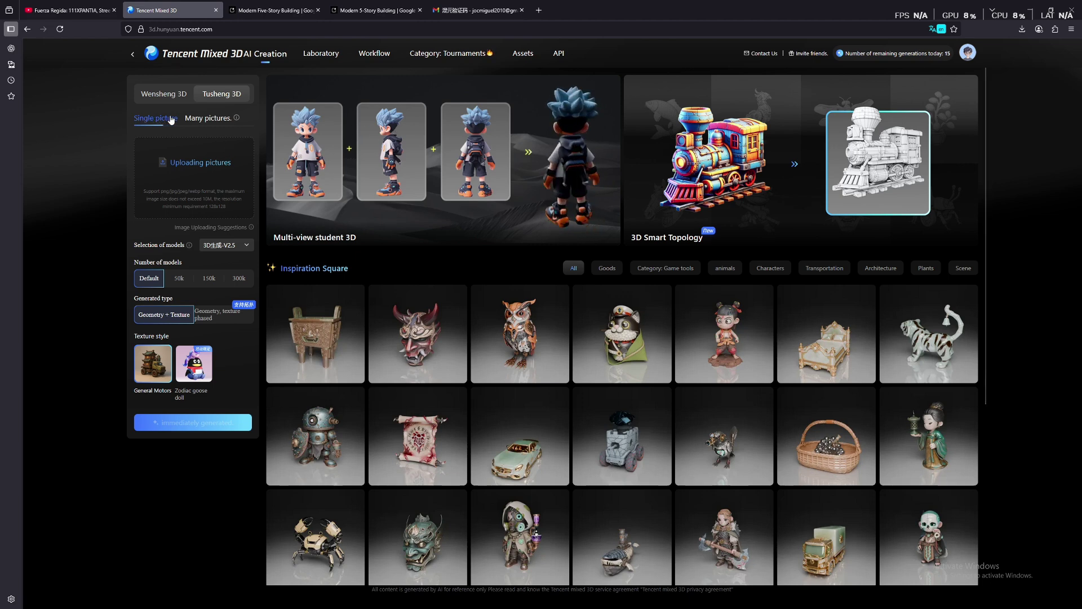
left_click(208, 121)
mouse_move(237, 120)
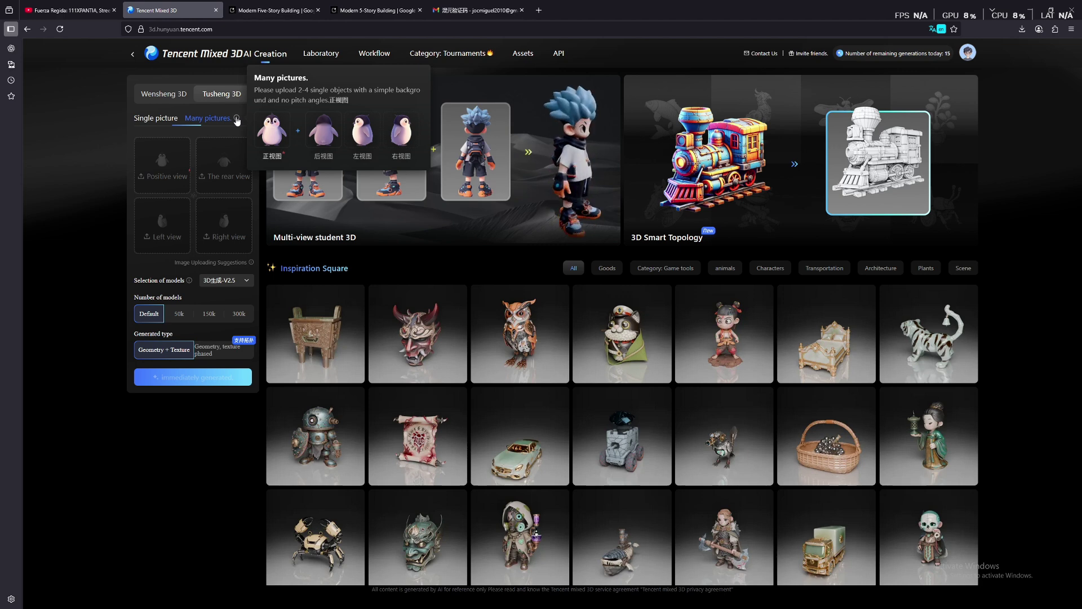
left_click(162, 117)
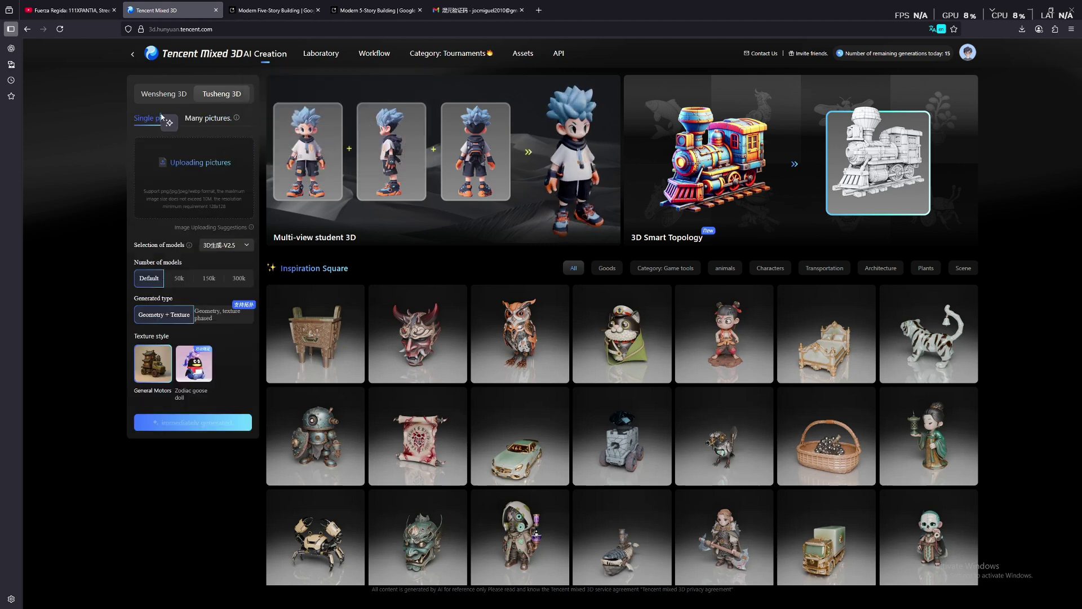
left_click(169, 123)
left_click(143, 223)
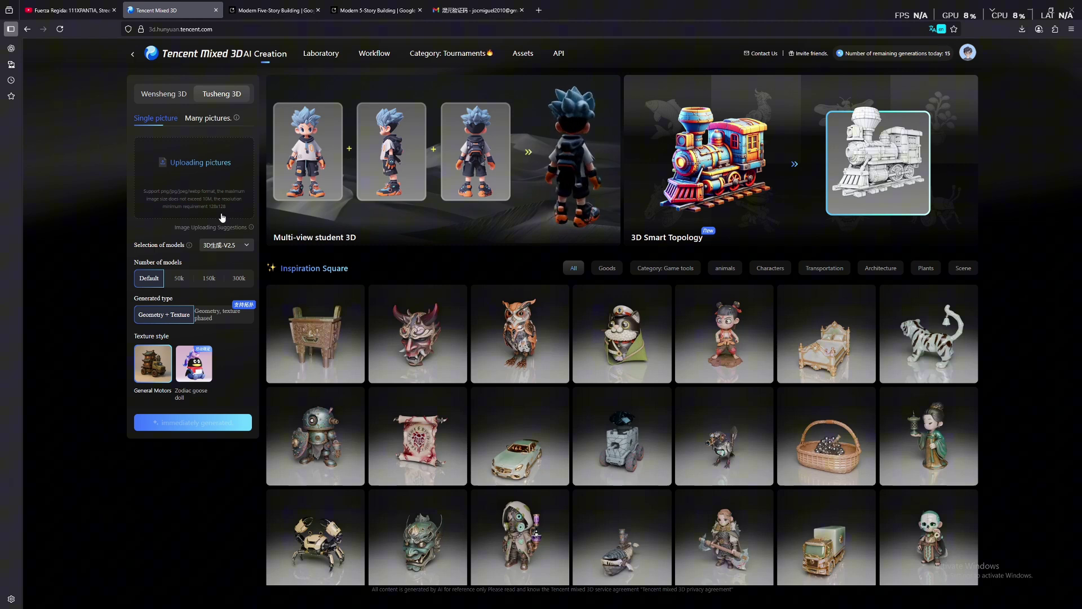
left_click(208, 179)
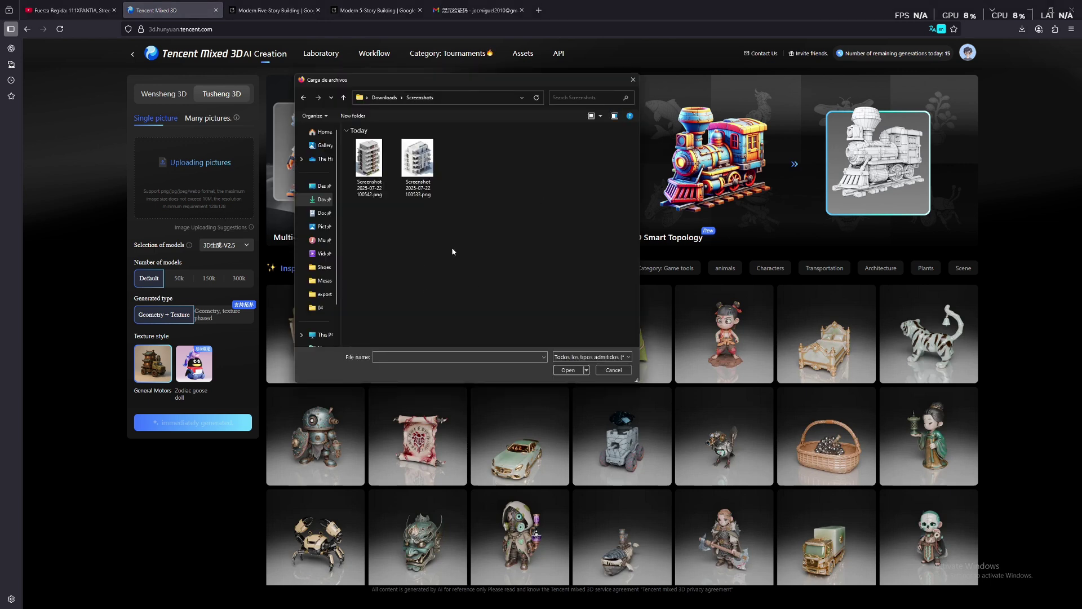
Upload the wood-accented building screenshot (Screenshot ...100542.png) to generate its textured 3D model
double_click(373, 156)
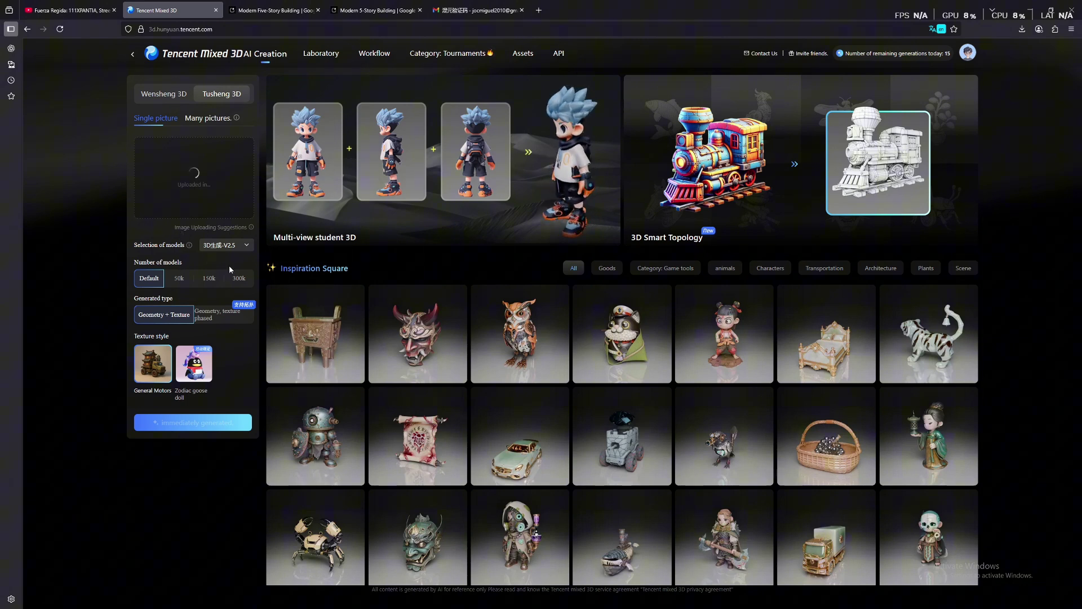
mouse_move(215, 247)
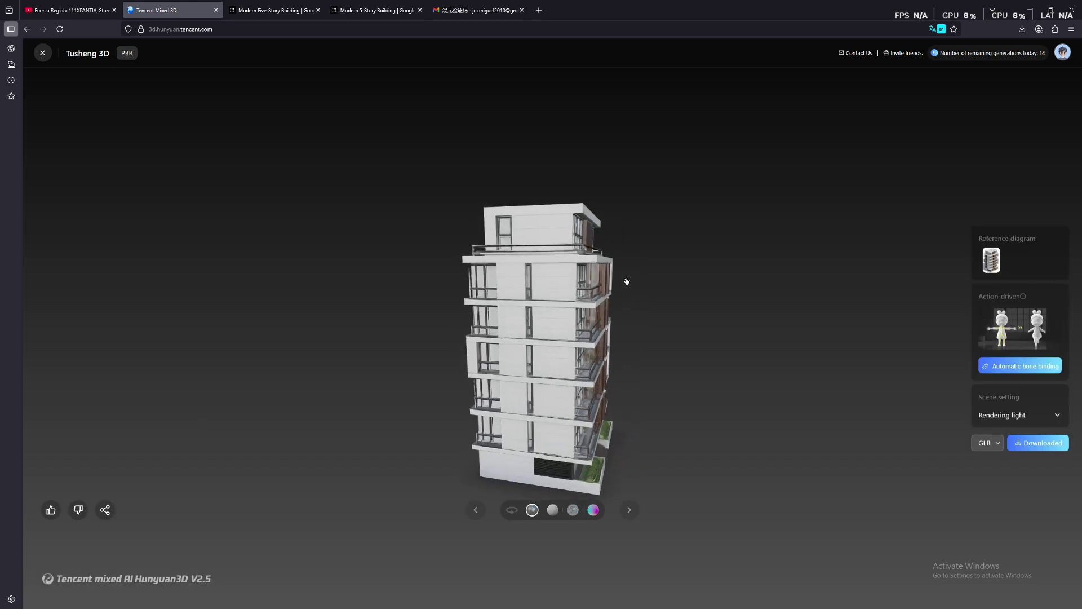
left_click_drag(621, 280, 521, 270)
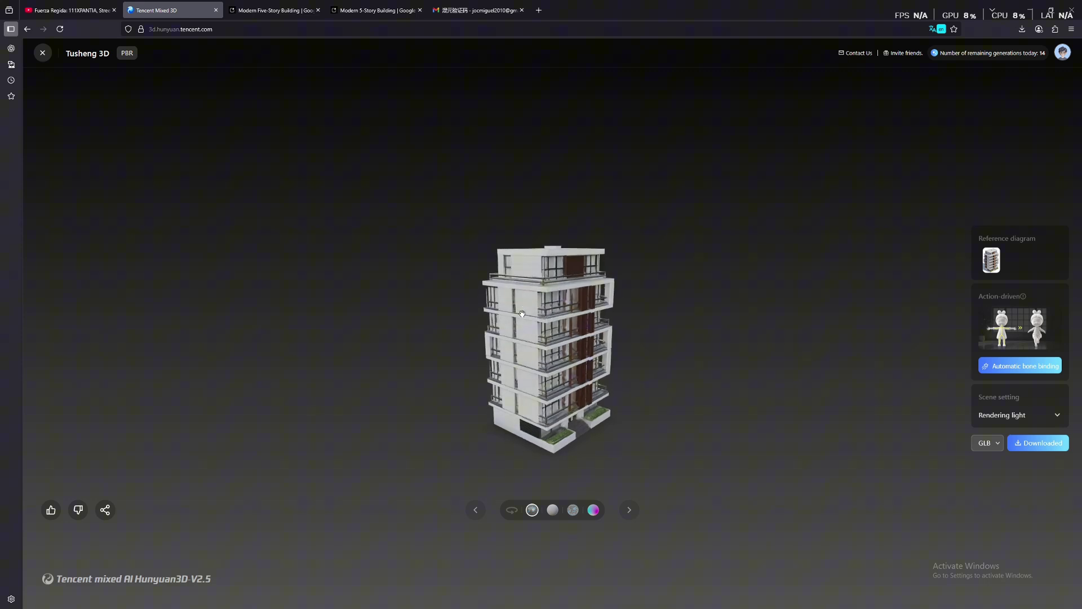
scroll(573, 262, "up", 3)
left_click_drag(518, 303, 522, 243)
scroll(556, 305, "down", 2)
scroll(573, 232, "up", 5)
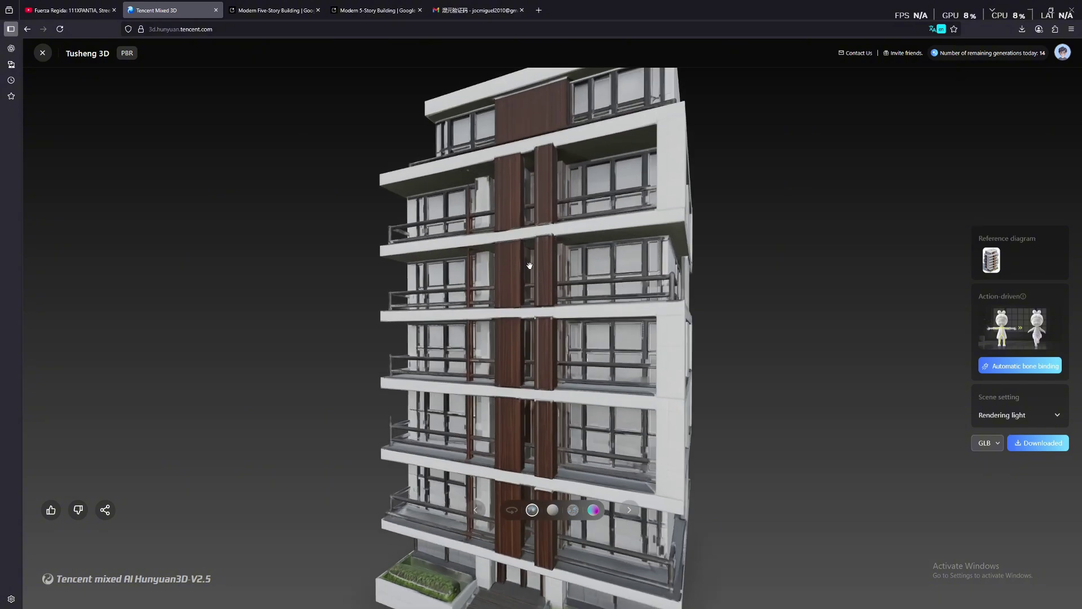
scroll(524, 266, "up", 3)
left_click_drag(486, 314, 563, 312)
scroll(593, 291, "down", 4)
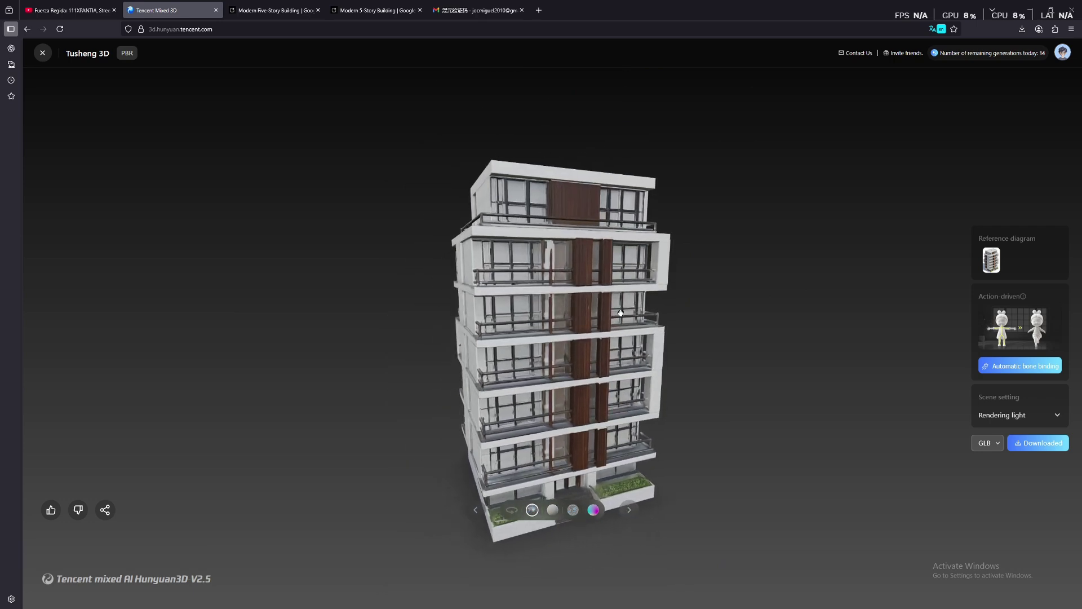
left_click_drag(623, 312, 649, 285)
scroll(648, 285, "down", 3)
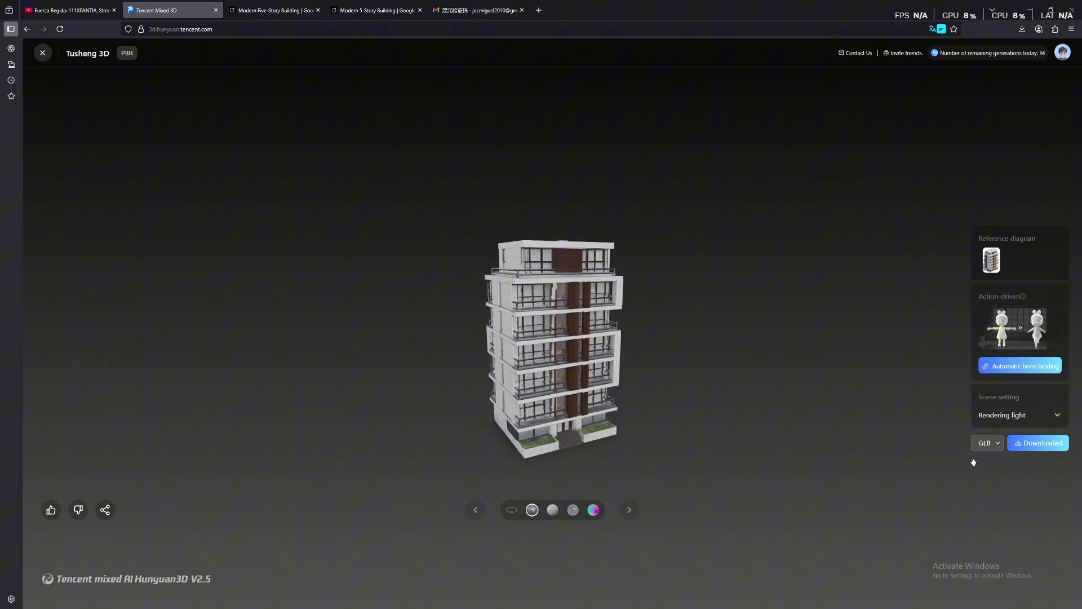
Download the first model as GLB, then upload the white five-story screenshot for a second model
left_click(1032, 445)
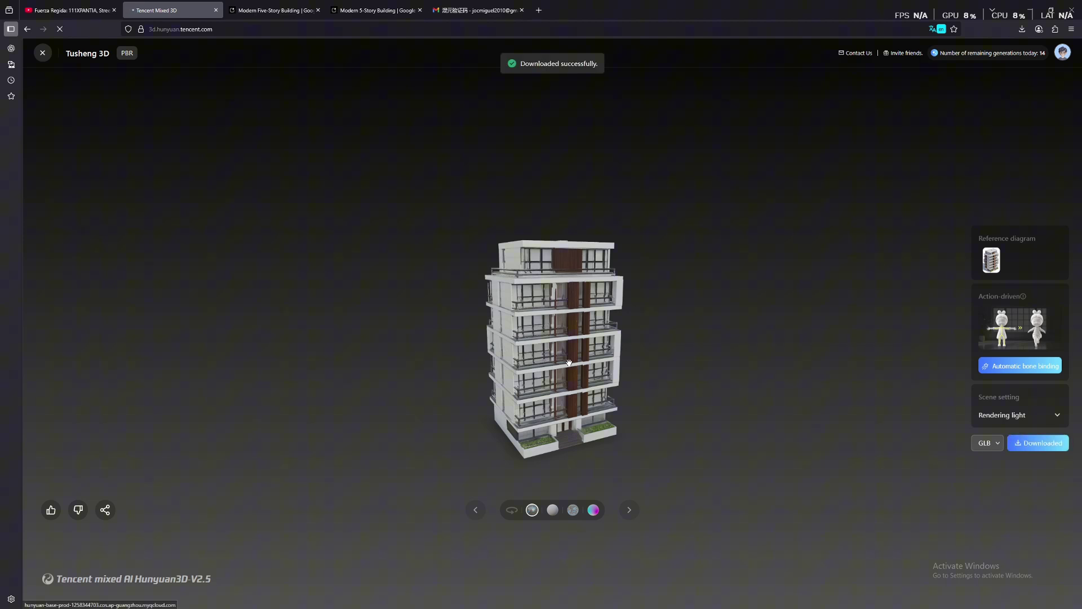
left_click(42, 52)
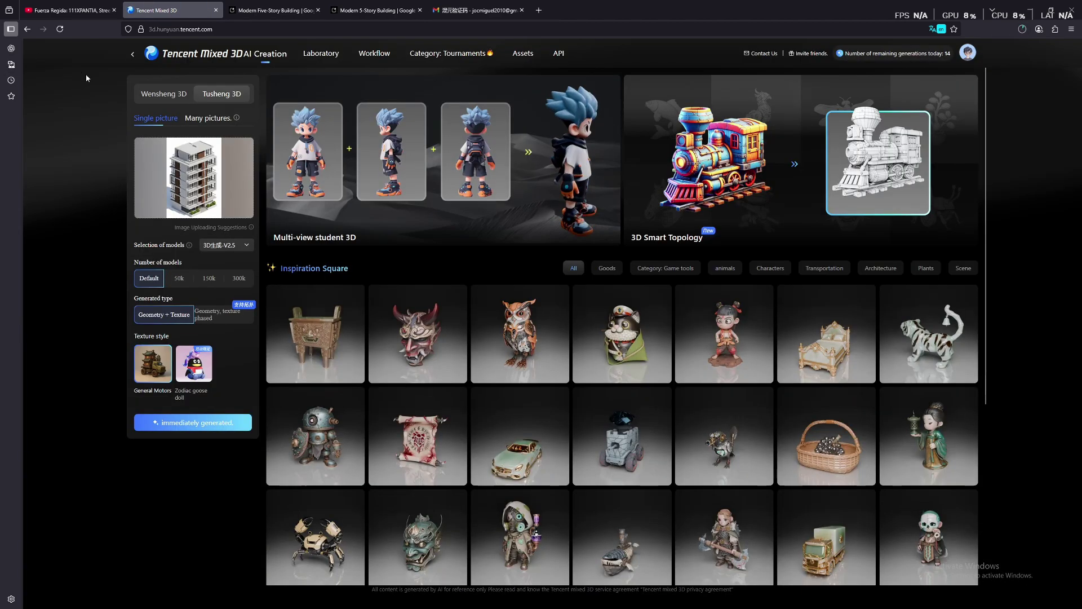
left_click(242, 148)
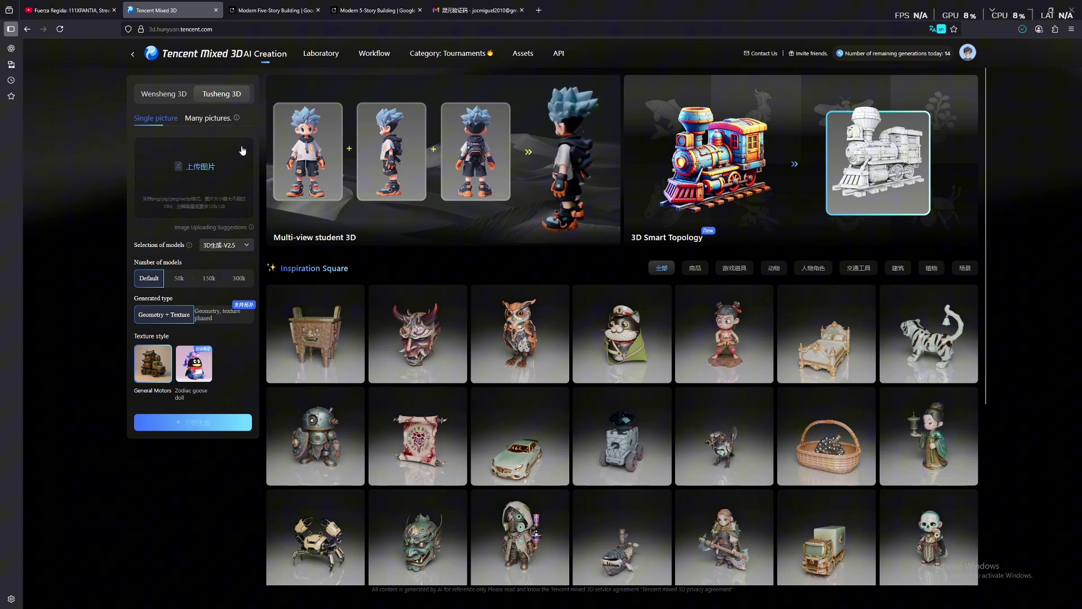
left_click(192, 163)
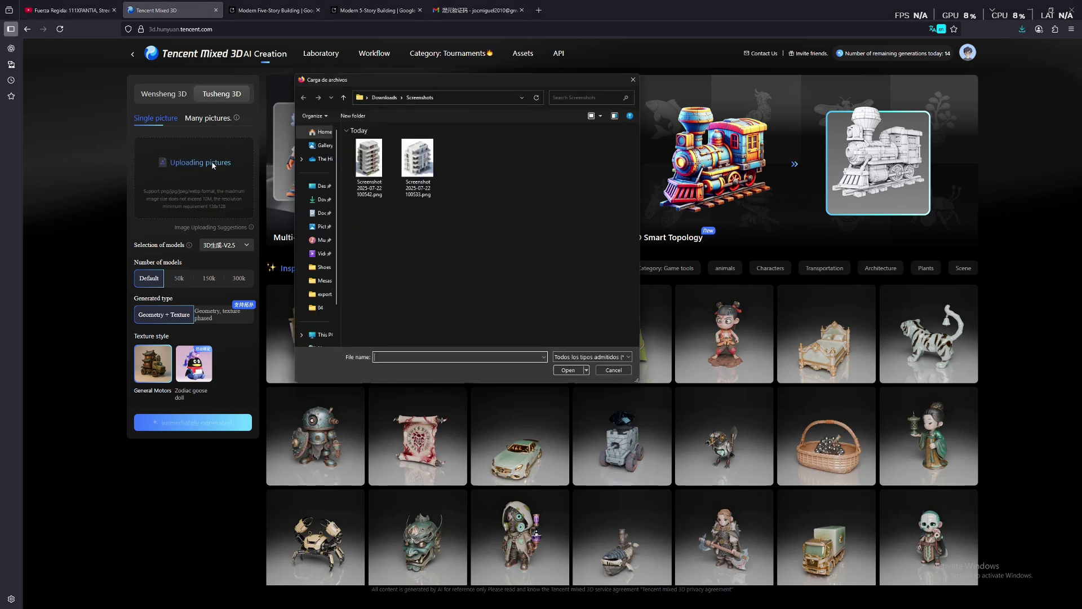
double_click(421, 164)
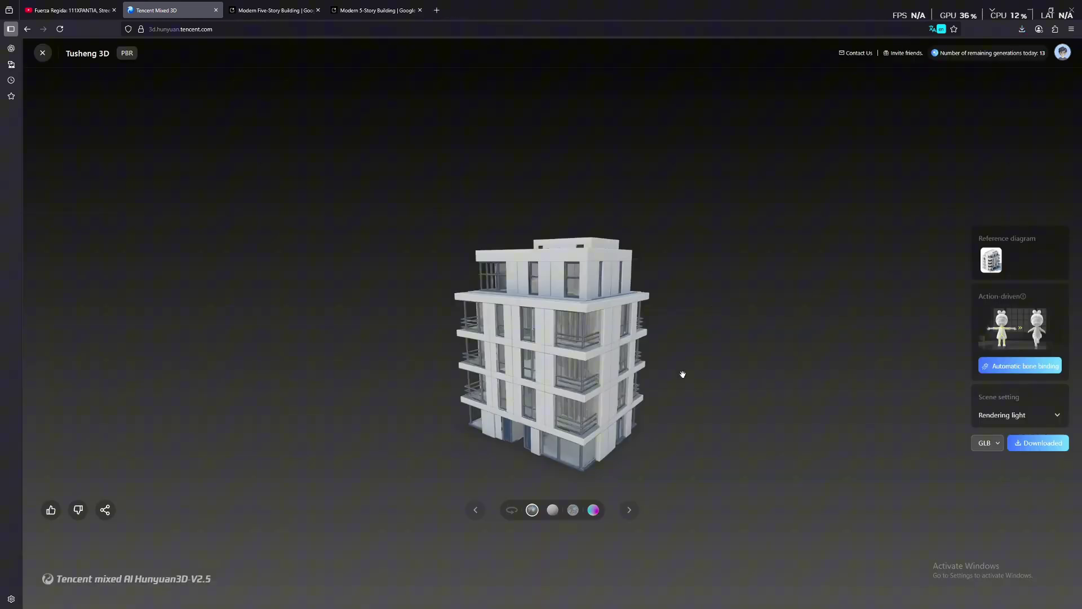
Download the glass-balconied building model as GLB and close the viewer
scroll(671, 373, "down", 5)
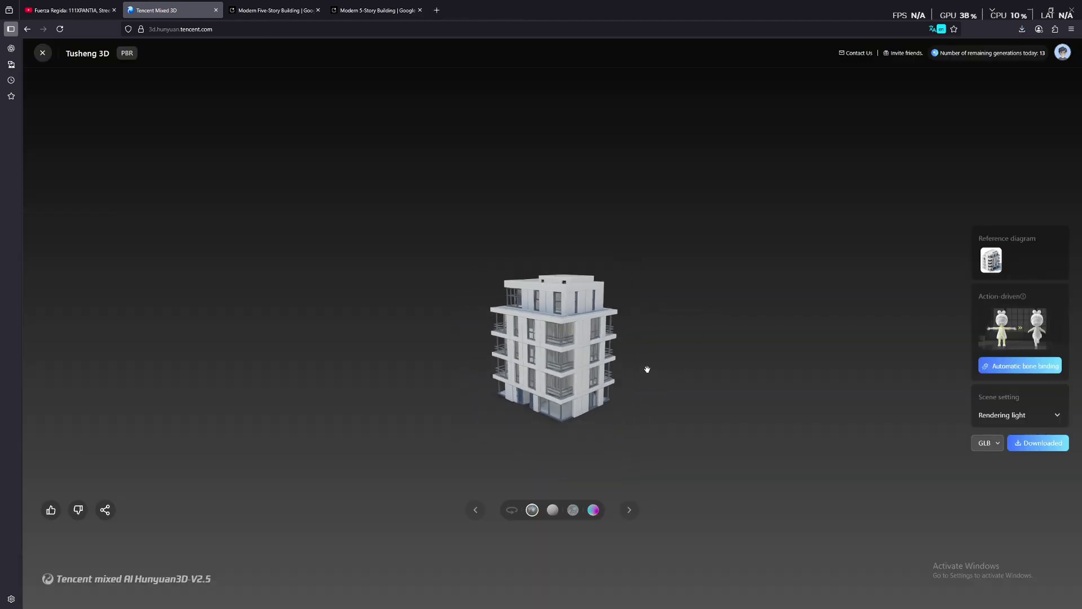
left_click_drag(653, 375, 705, 389)
left_click(1049, 452)
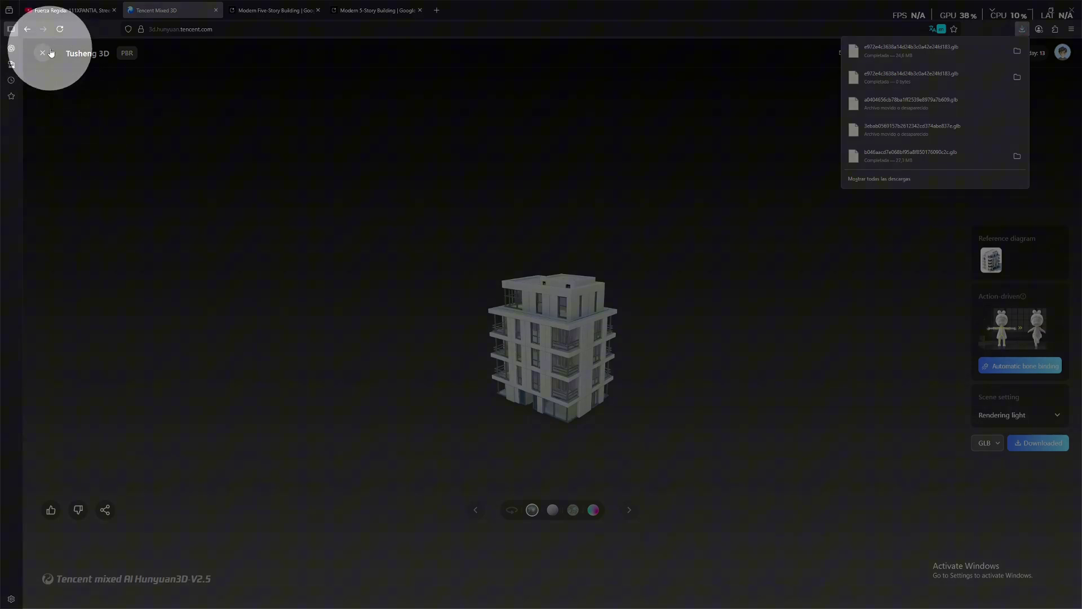
left_click(43, 51)
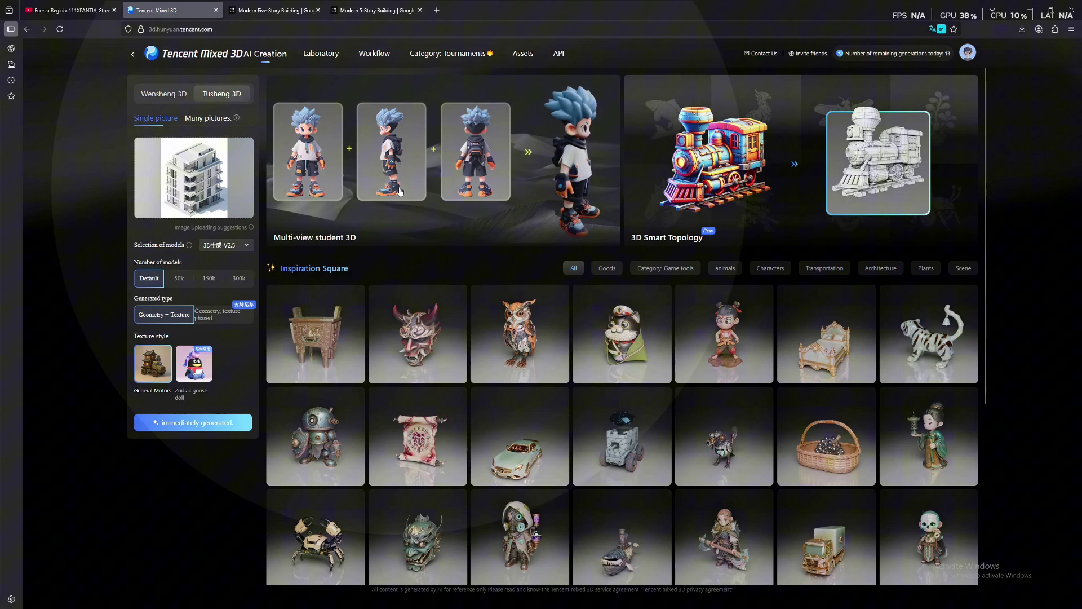
Reopen the first building card from Assets in the viewer and orbit it to another side
left_click(410, 156)
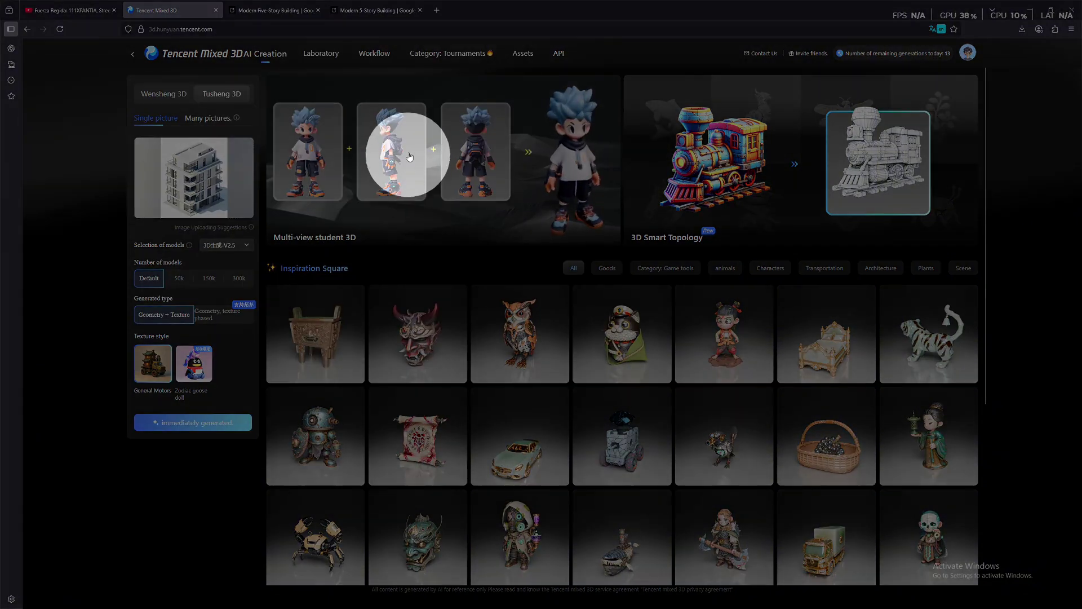
left_click(520, 54)
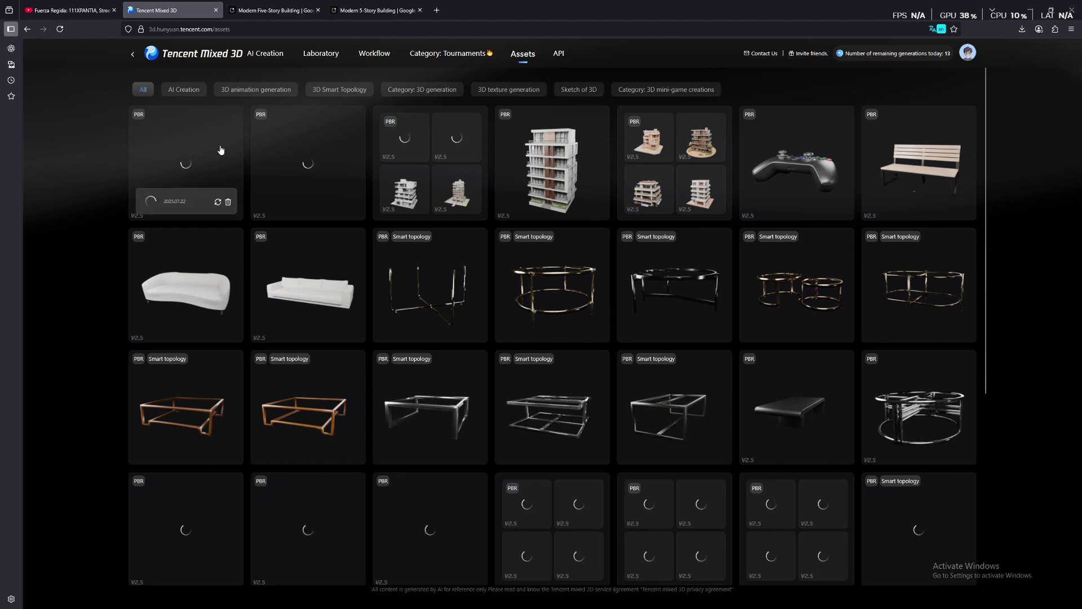
left_click(208, 158)
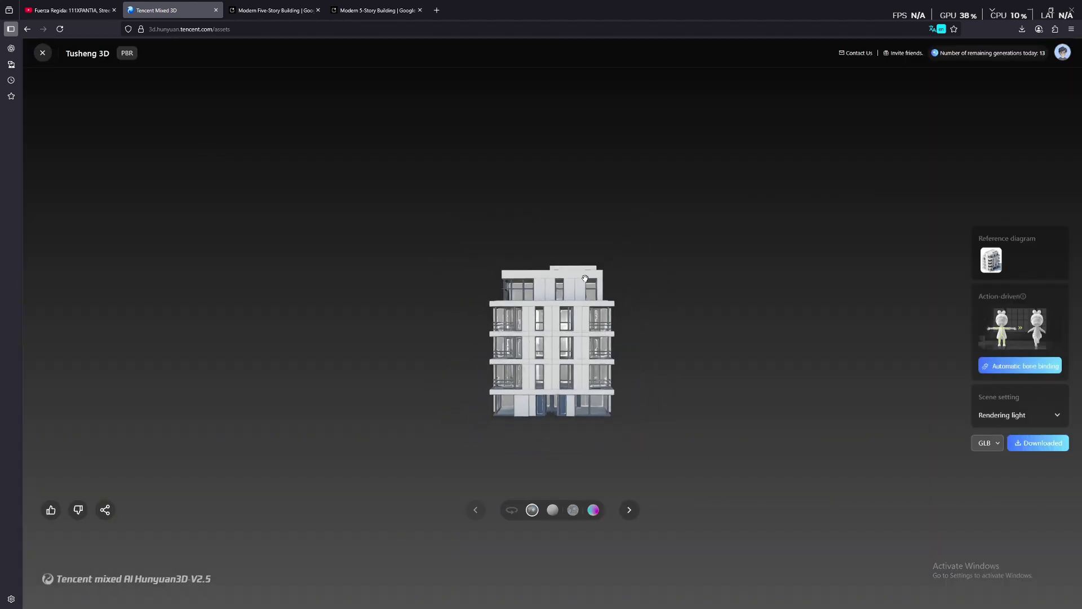
left_click_drag(539, 298, 803, 325)
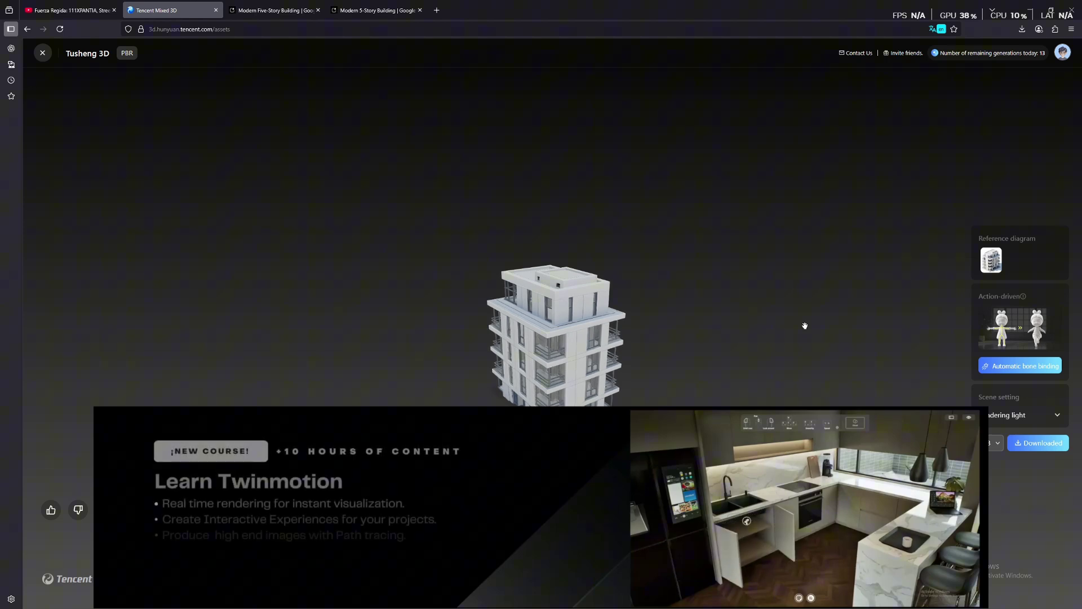
Import the third GLB building file into the balcony scene and focus the camera on it
key("alt+Tab")
key("alt+Tab")
key("alt+Tab")
key("alt+Tab")
key("alt+Tab")
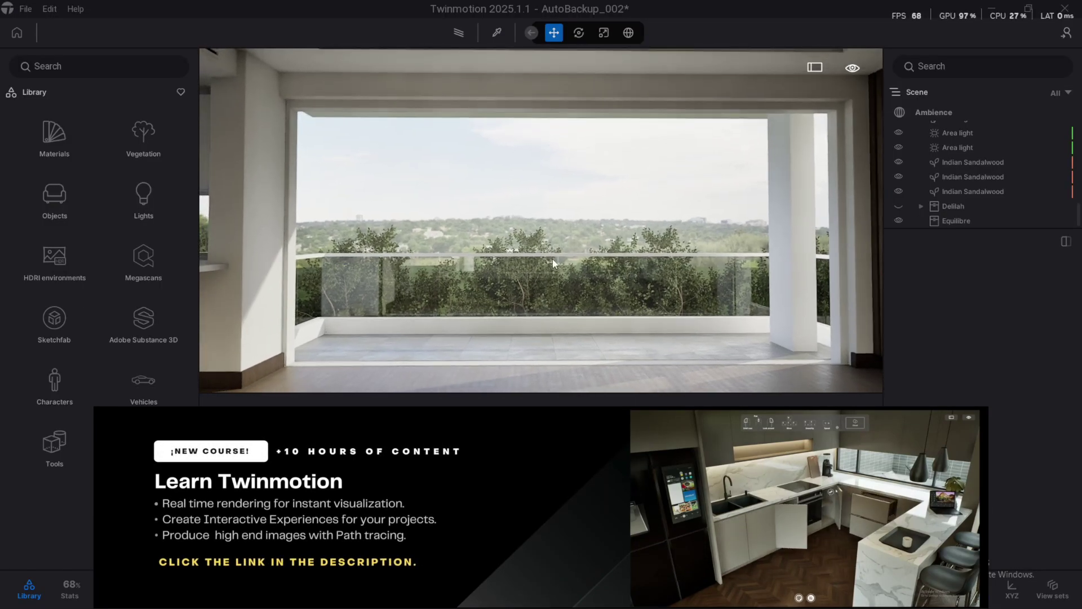
key("ctrl+i")
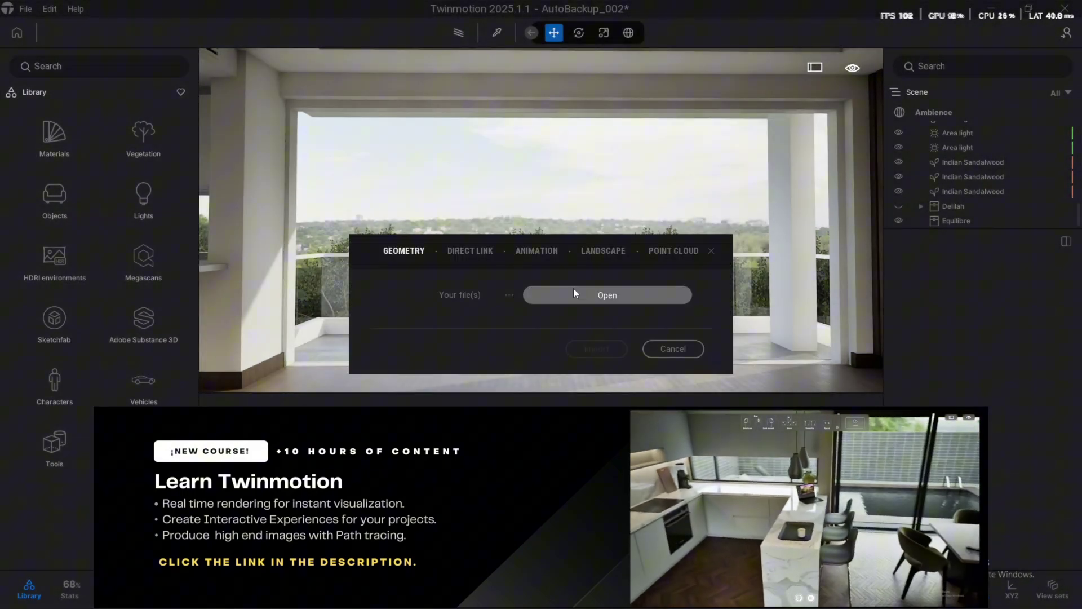
left_click(560, 296)
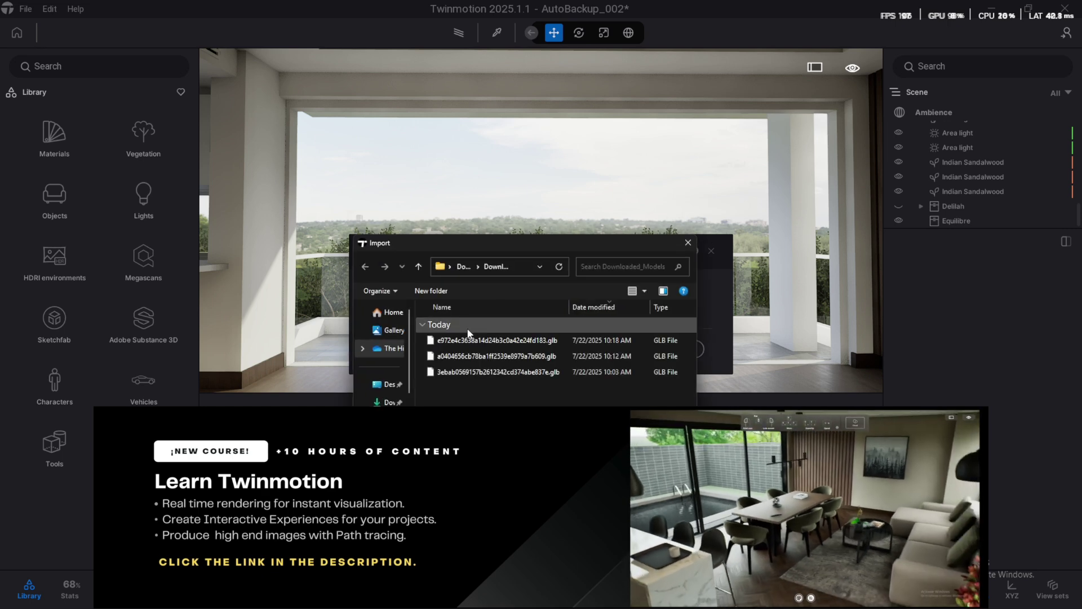
double_click(498, 372)
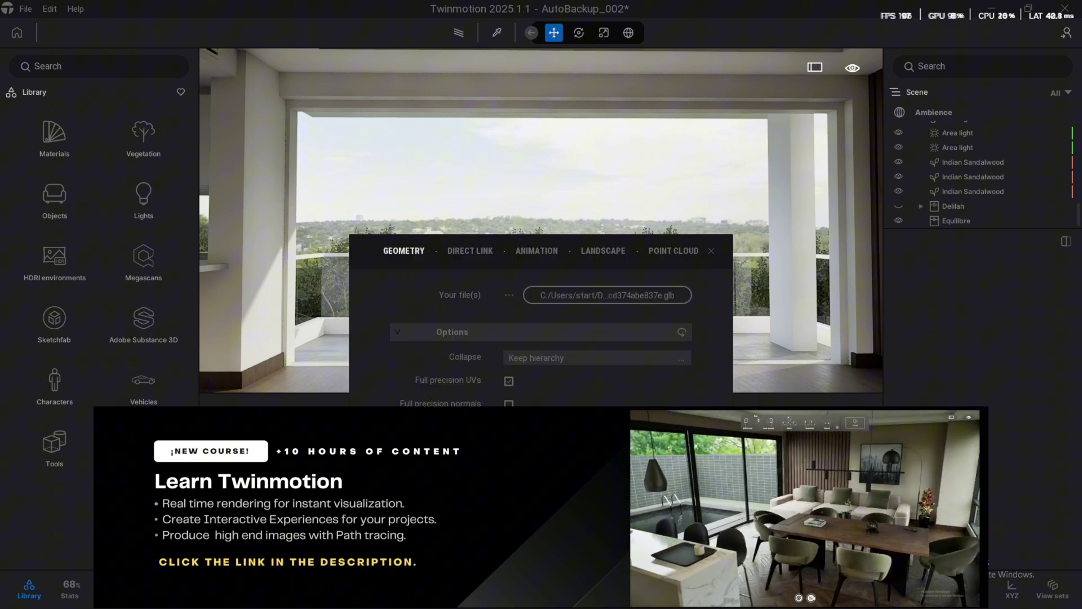
key("Return")
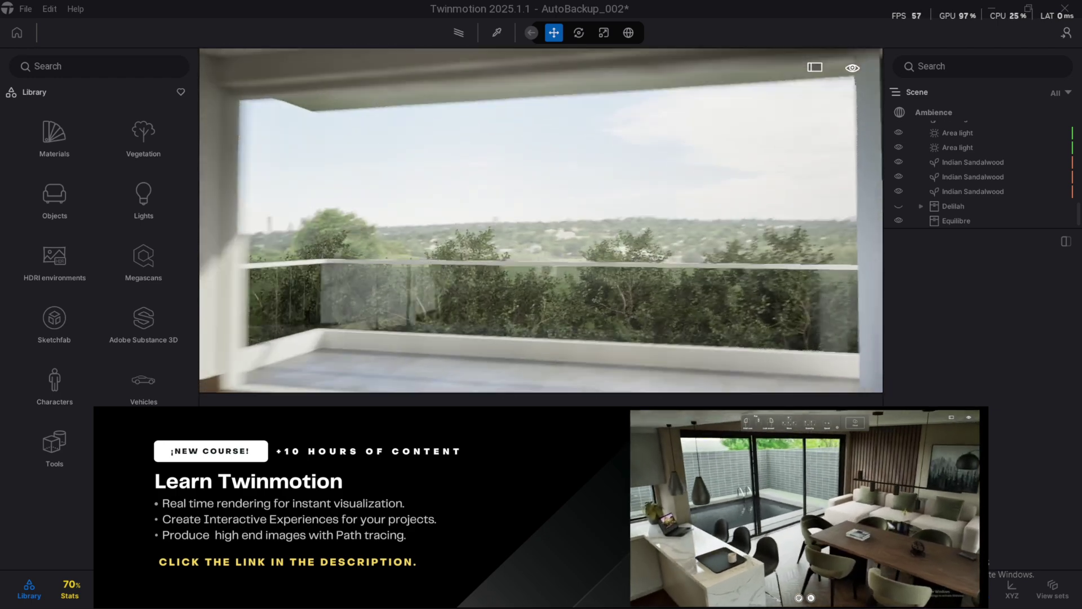
double_click(934, 195)
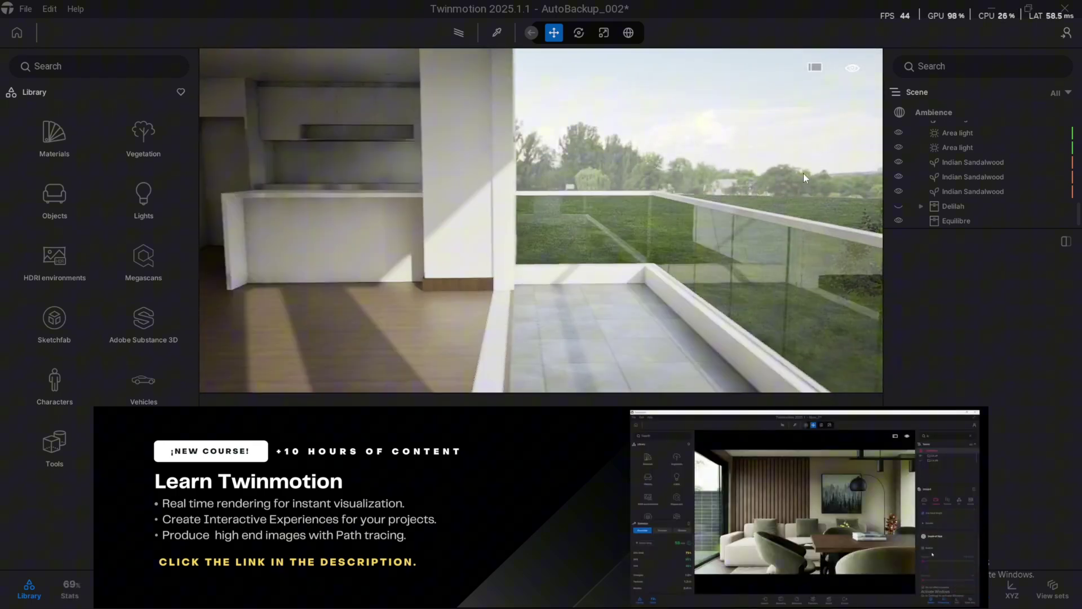
double_click(958, 220)
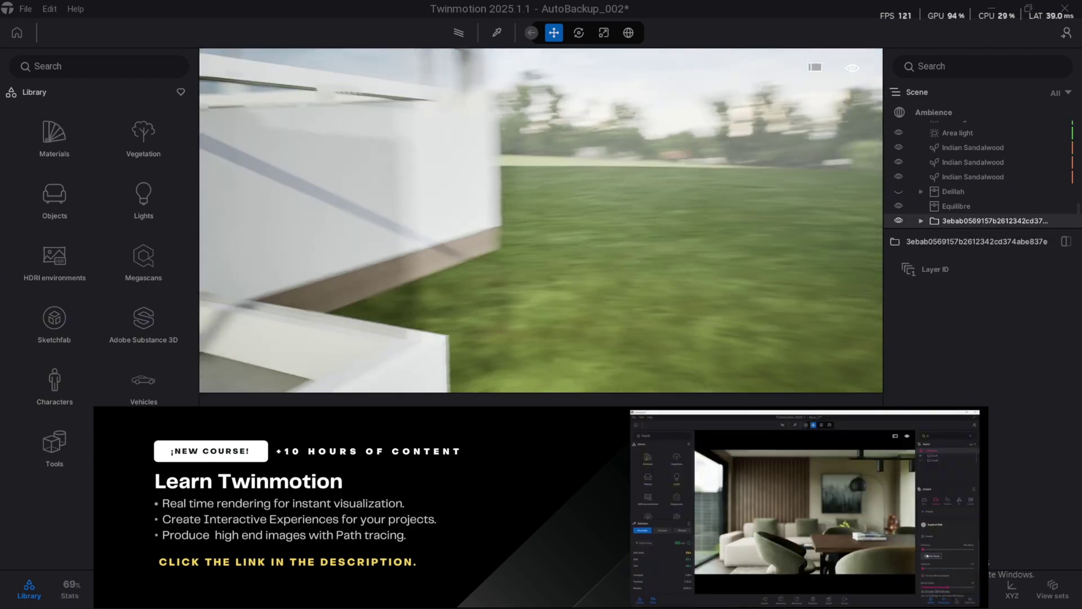
Move the imported building off the balcony onto the grass and frame it
left_click_drag(476, 259, 728, 319)
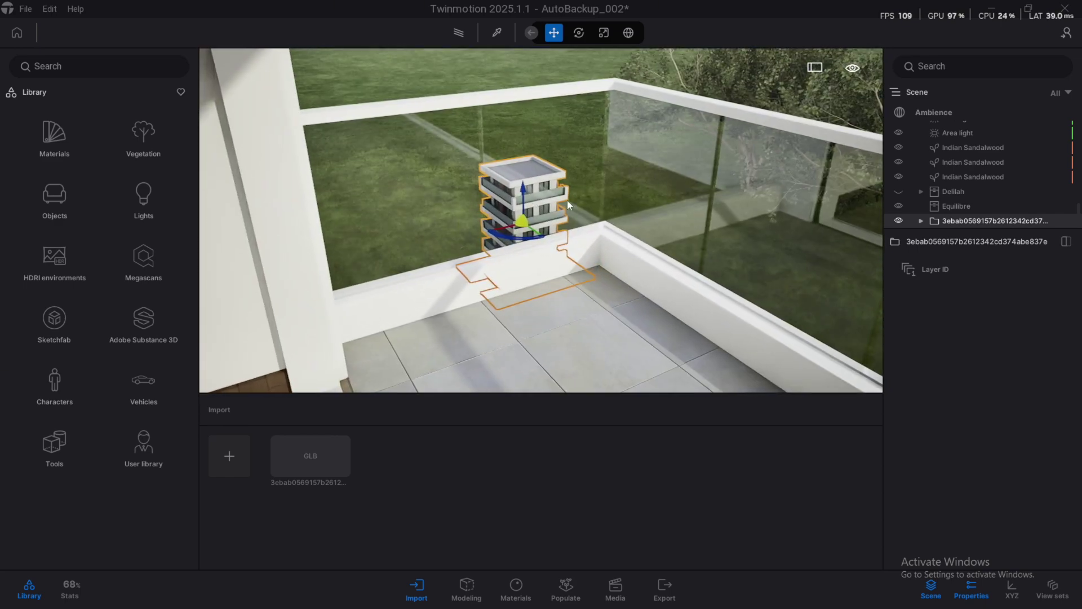
key("r")
key("f")
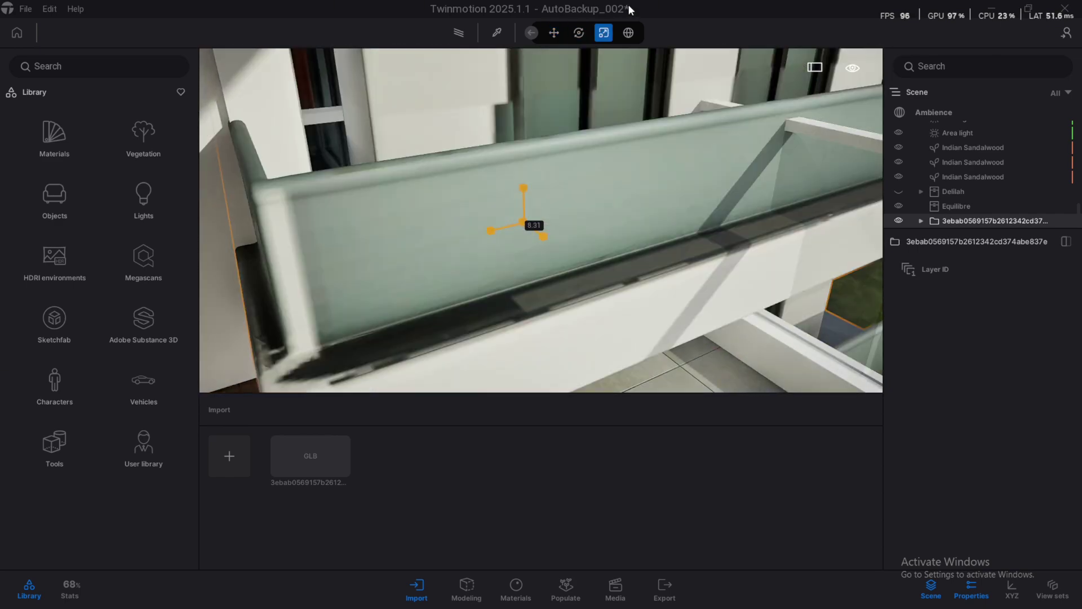
key("w")
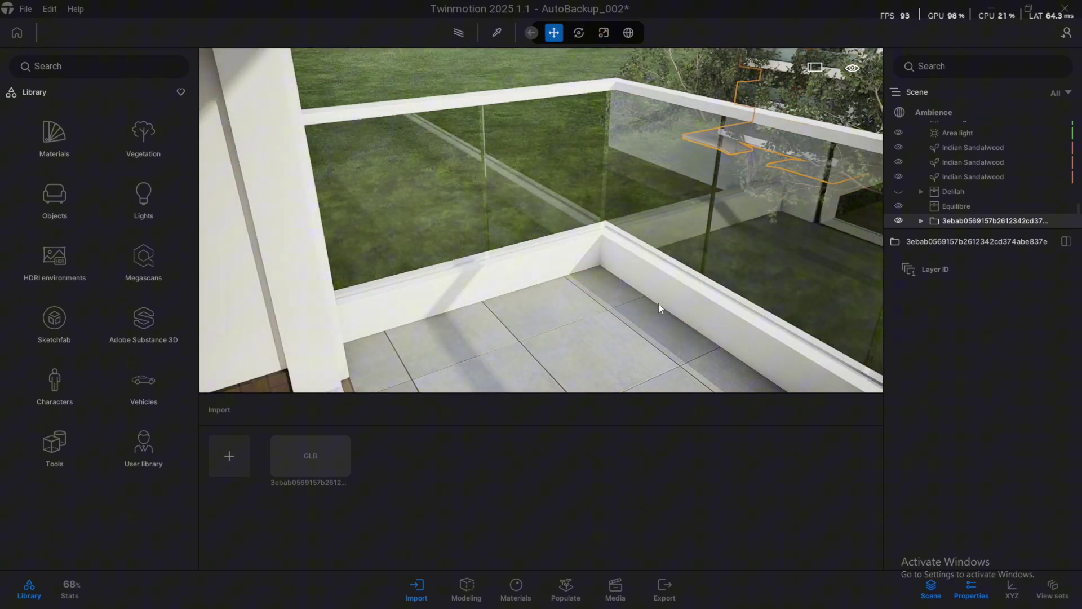
key("Escape")
Reselect the tower and push it farther out past the railing among the trees
left_click_drag(679, 221, 607, 264)
left_click(494, 226)
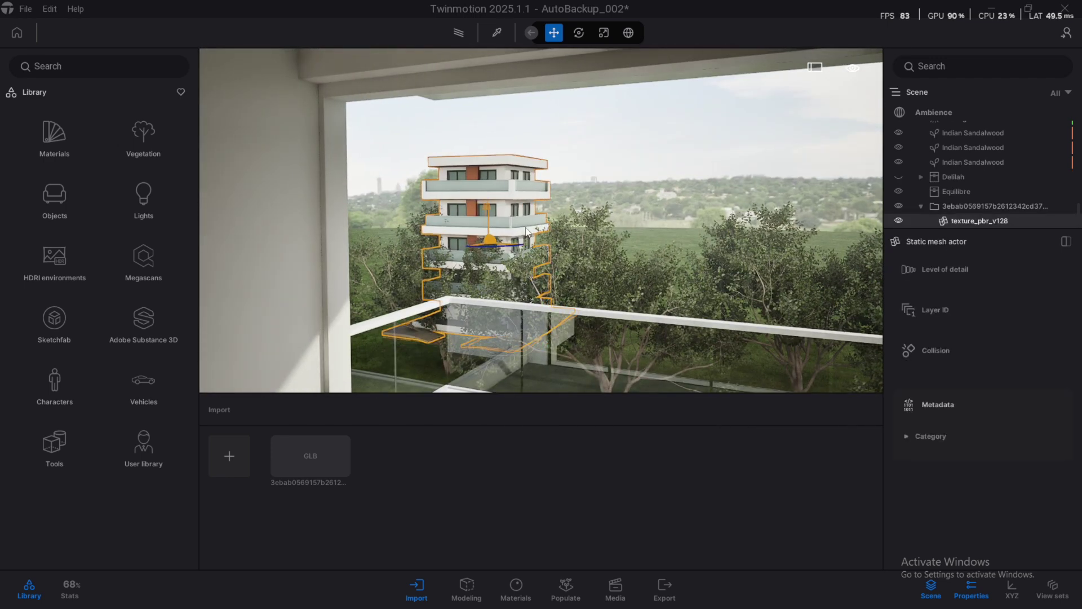
key("Escape")
scroll(543, 216, "up", 10)
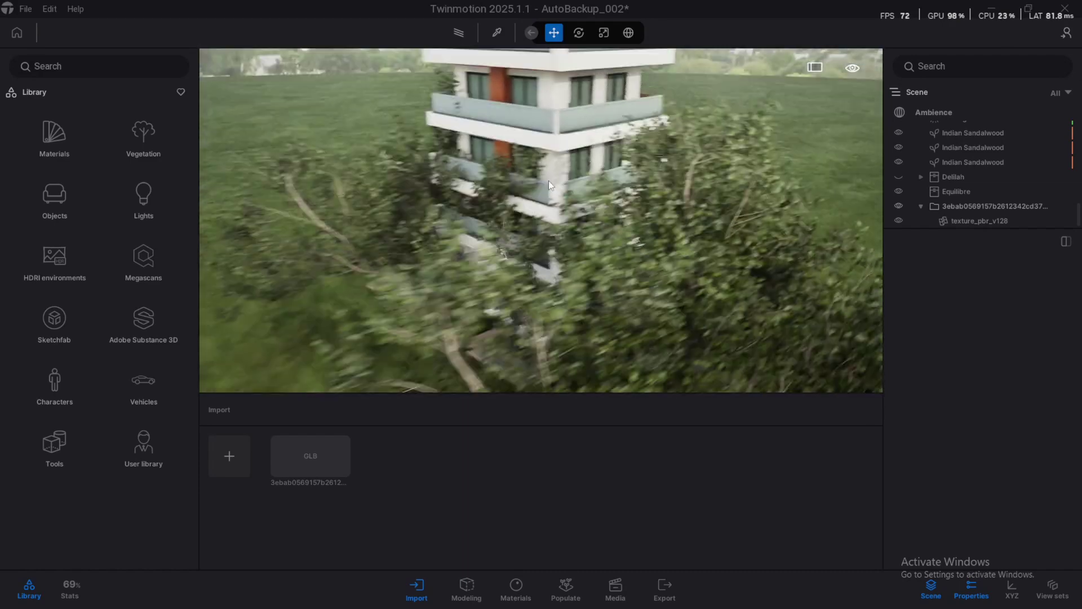
left_click(564, 181)
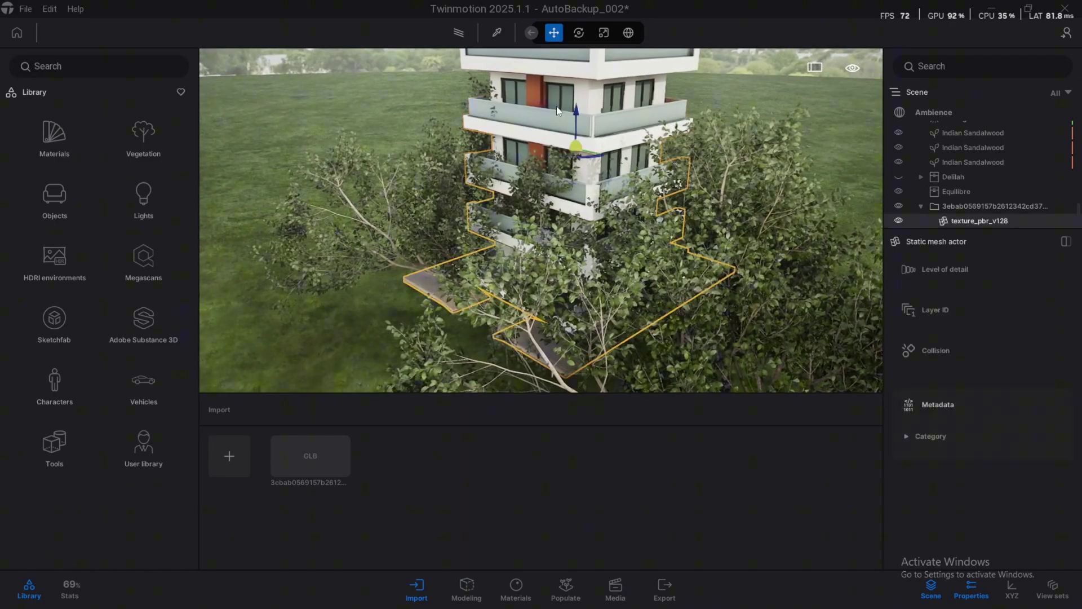
left_click_drag(576, 155, 689, 124)
key("Escape")
scroll(541, 220, "down", 5)
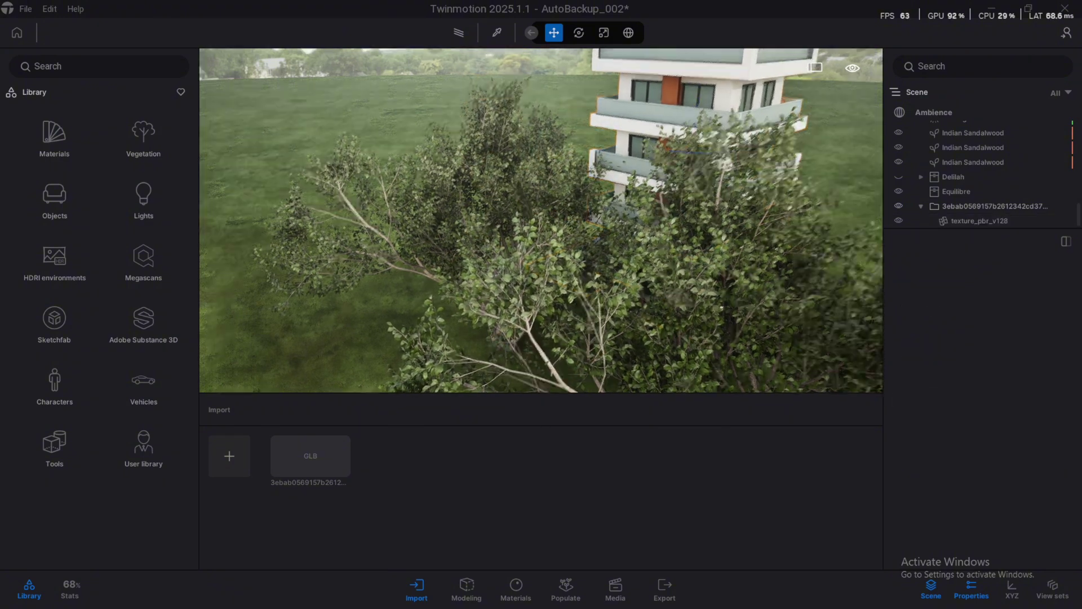
scroll(541, 219, "up", 10)
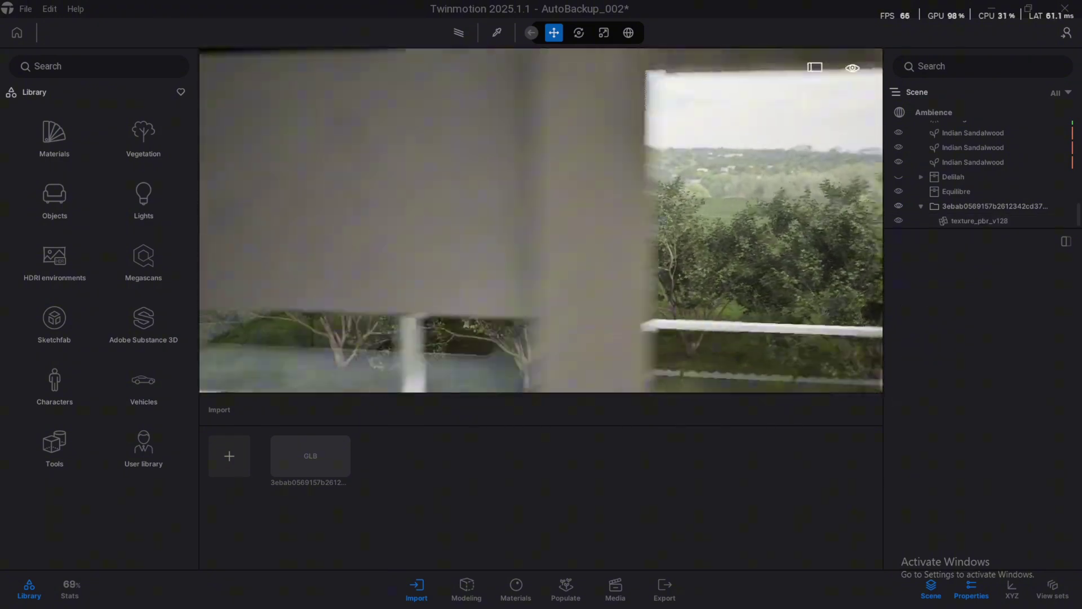
scroll(542, 220, "down", 8)
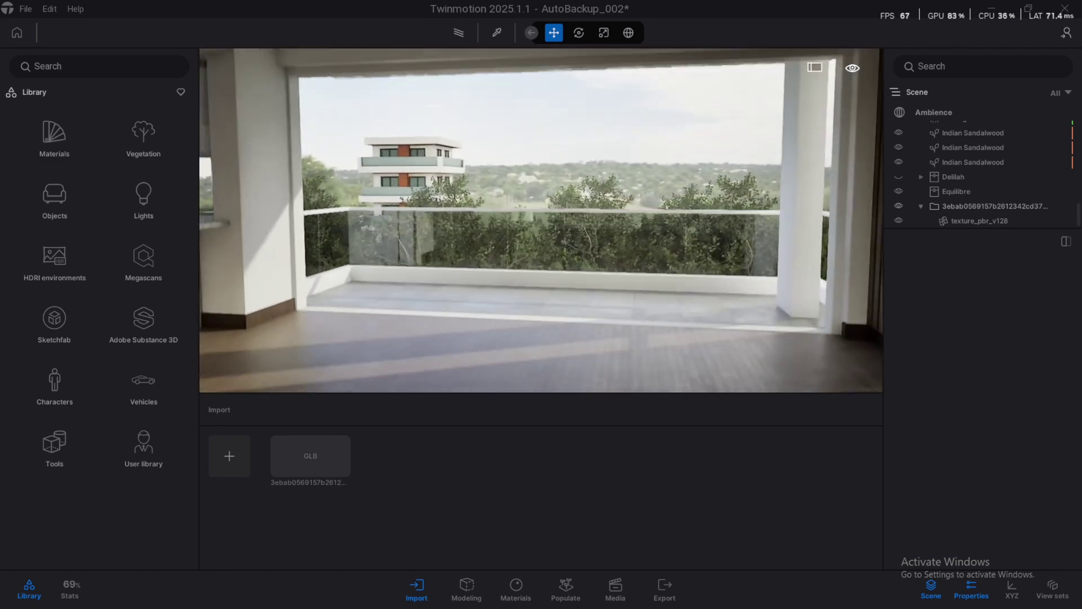
Scale the tower building up with the Scale gizmo
left_click(447, 172)
key("space")
key("space")
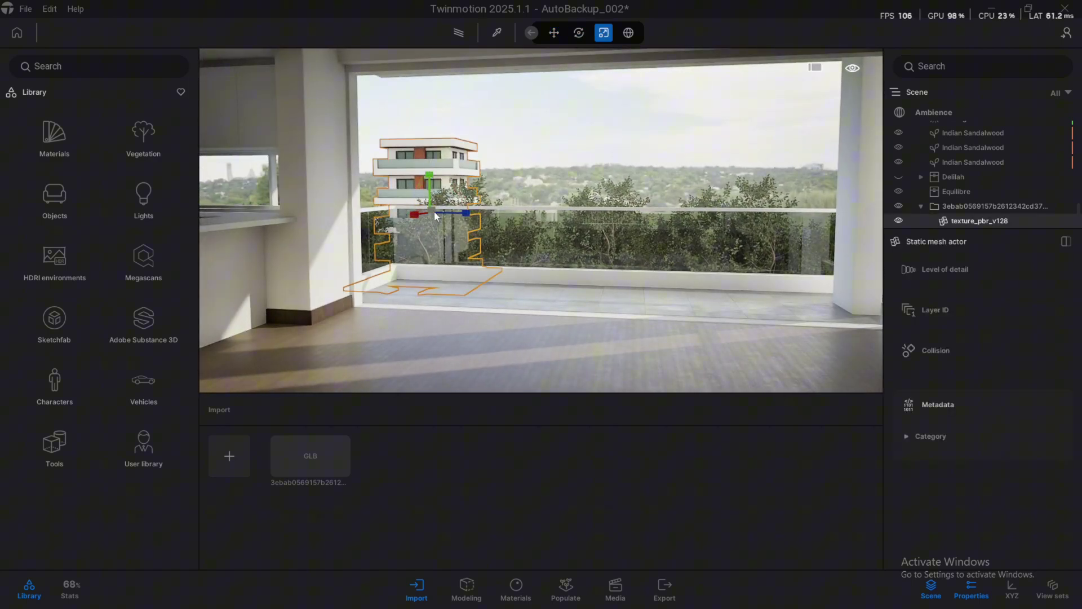
left_click_drag(435, 214, 392, 213)
key("space")
scroll(441, 217, "down", 5)
key("Escape")
Nudge the enlarged tower slightly into place and check it from the balcony window
mouse_move(391, 213)
right_mouse_down()
mouse_move(455, 177)
mouse_move(420, 180)
mouse_move(451, 178)
right_mouse_up()
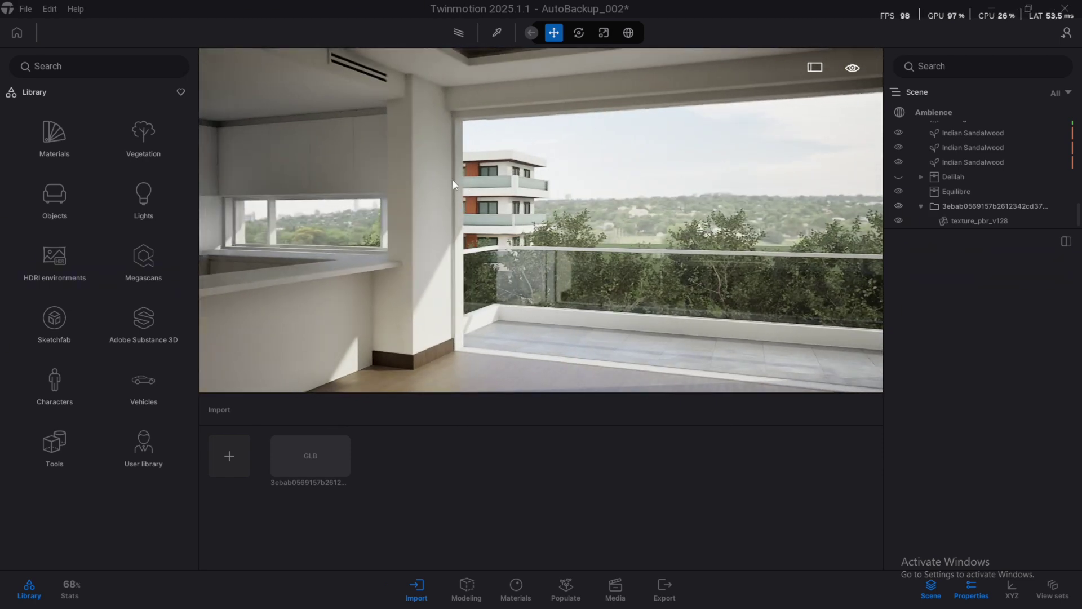
left_click(484, 190)
scroll(479, 225, "up", 3)
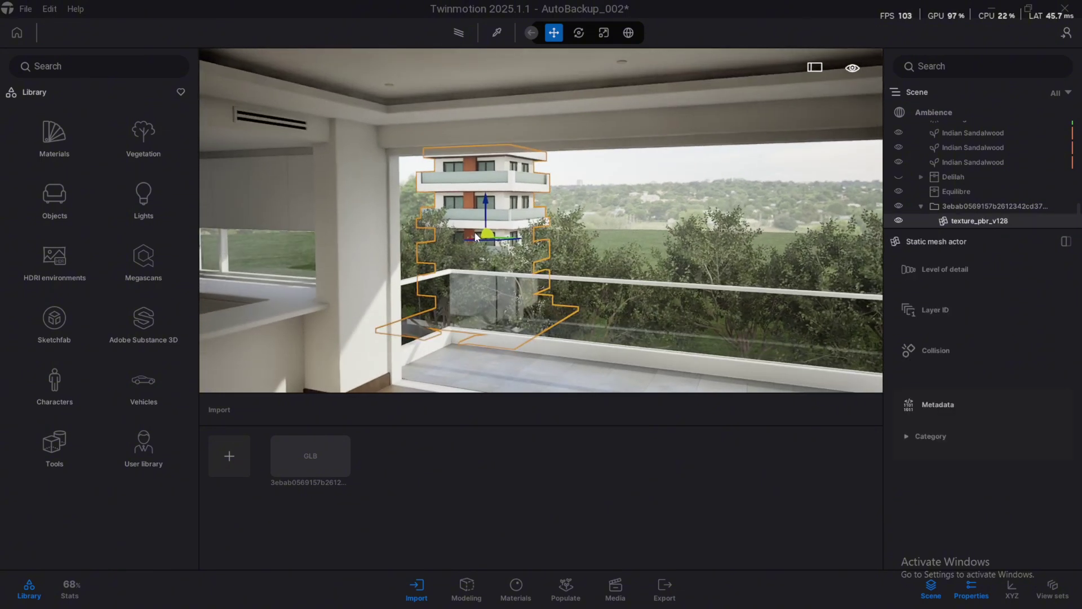
left_click_drag(475, 238, 477, 250)
left_click(567, 201)
scroll(567, 201, "up", 3)
right_click_drag(566, 201, 567, 200)
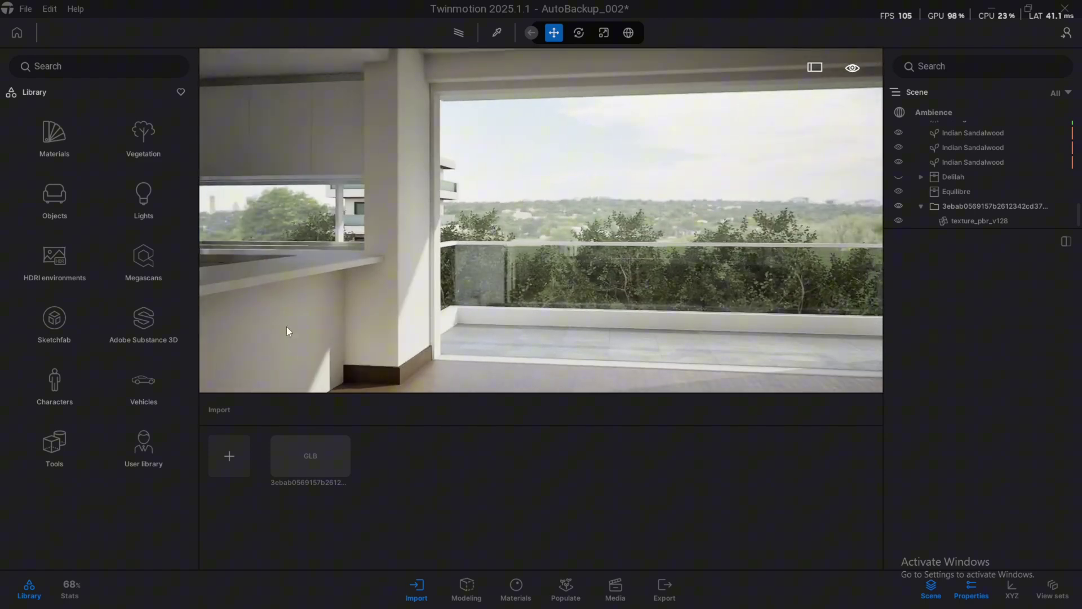
Open the import file browser and look through the downloaded GLB models folder
left_click(234, 449)
left_click(566, 296)
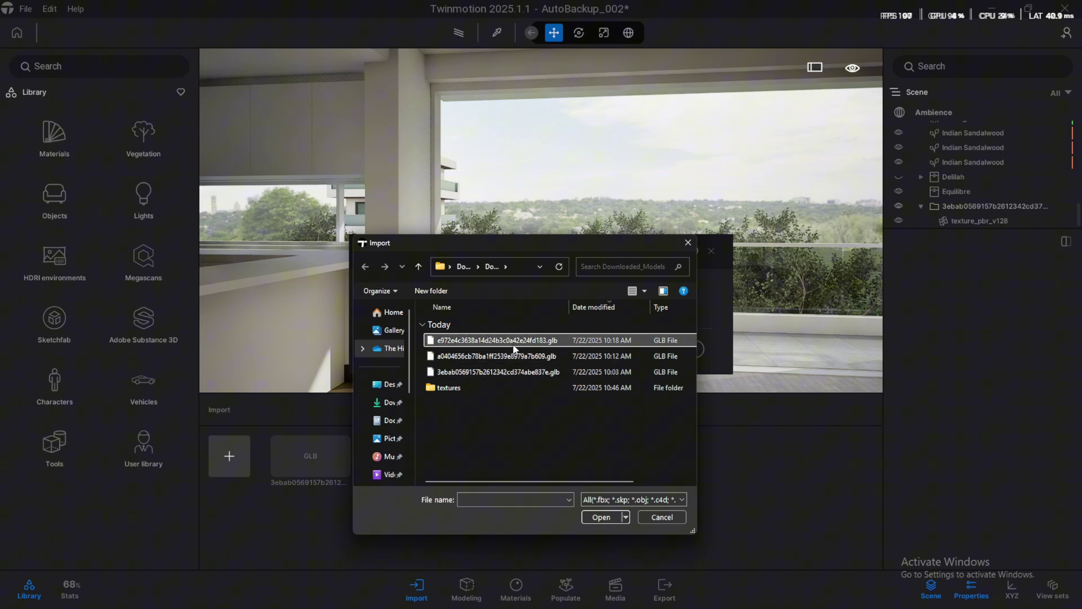
left_click_drag(496, 243, 314, 107)
double_click(263, 251)
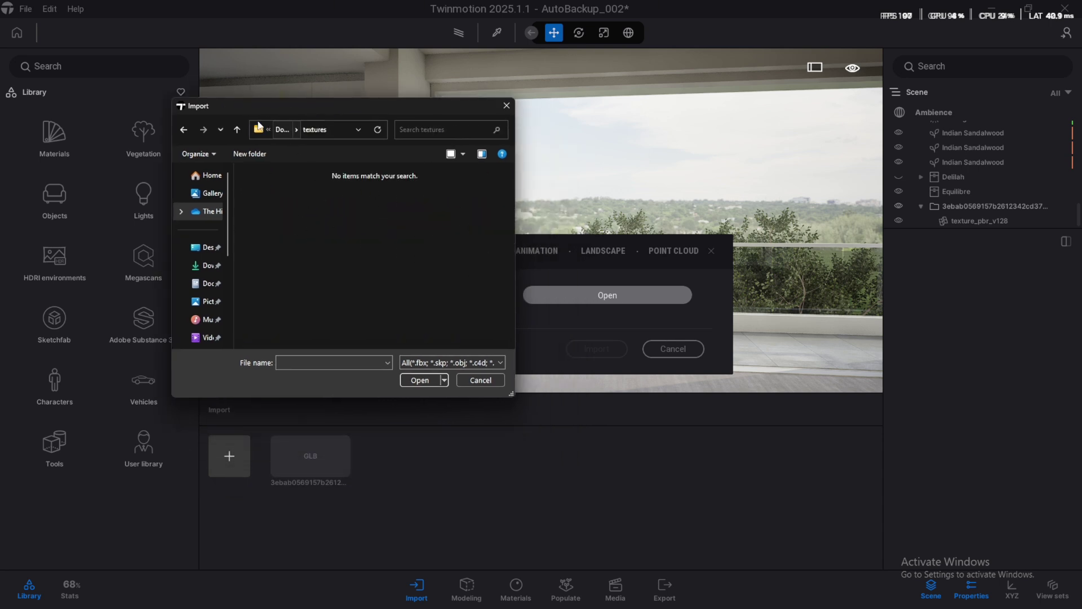
left_click(237, 130)
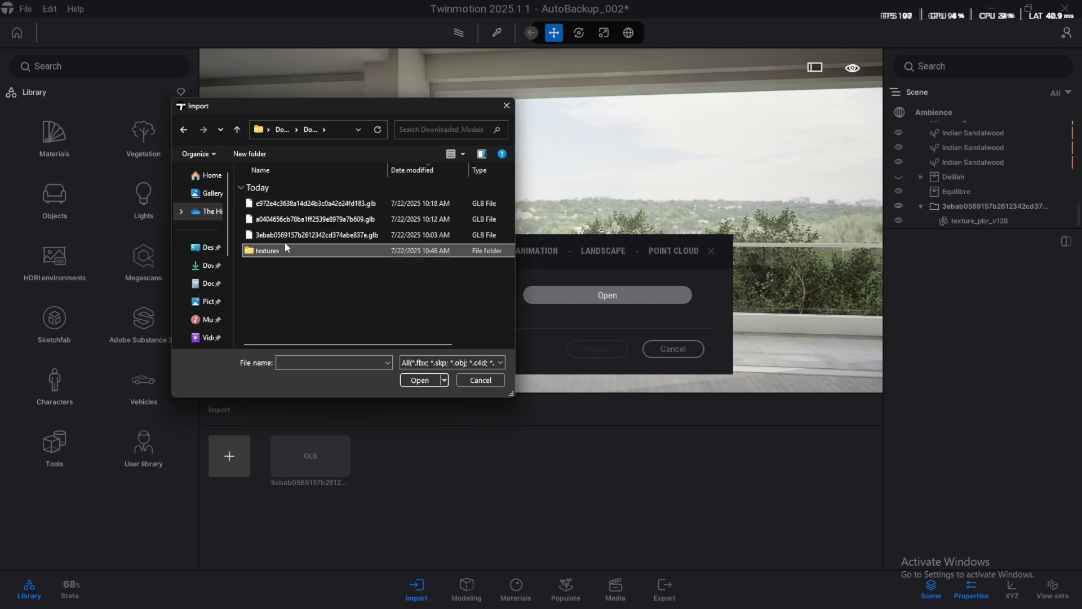
left_click(305, 204)
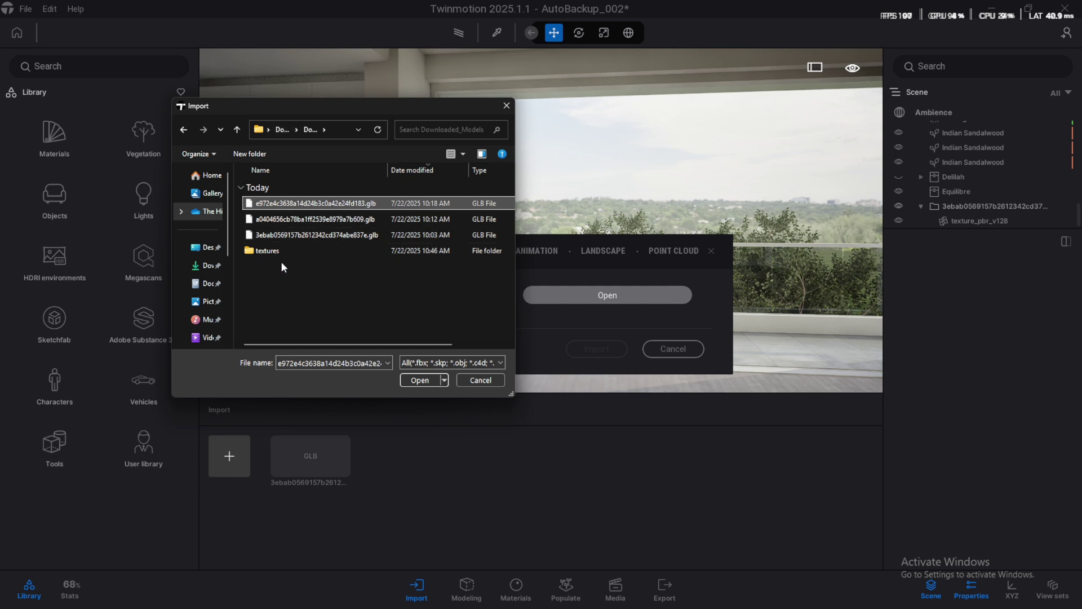
left_click(320, 219)
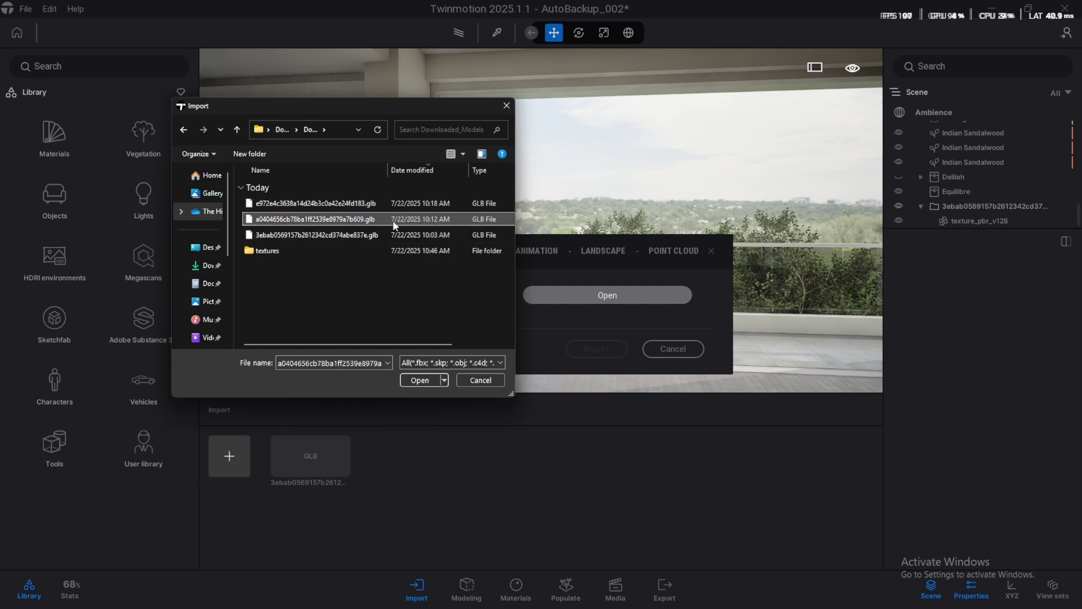
left_click(265, 252)
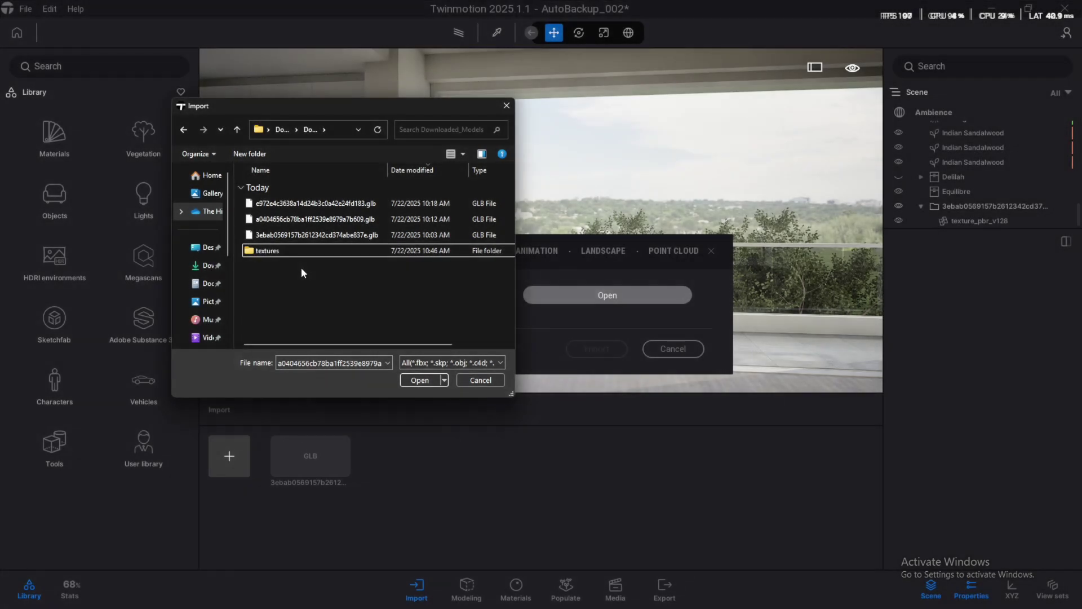
Create a folder named 2 and move the second building's GLB into it
right_click(301, 268)
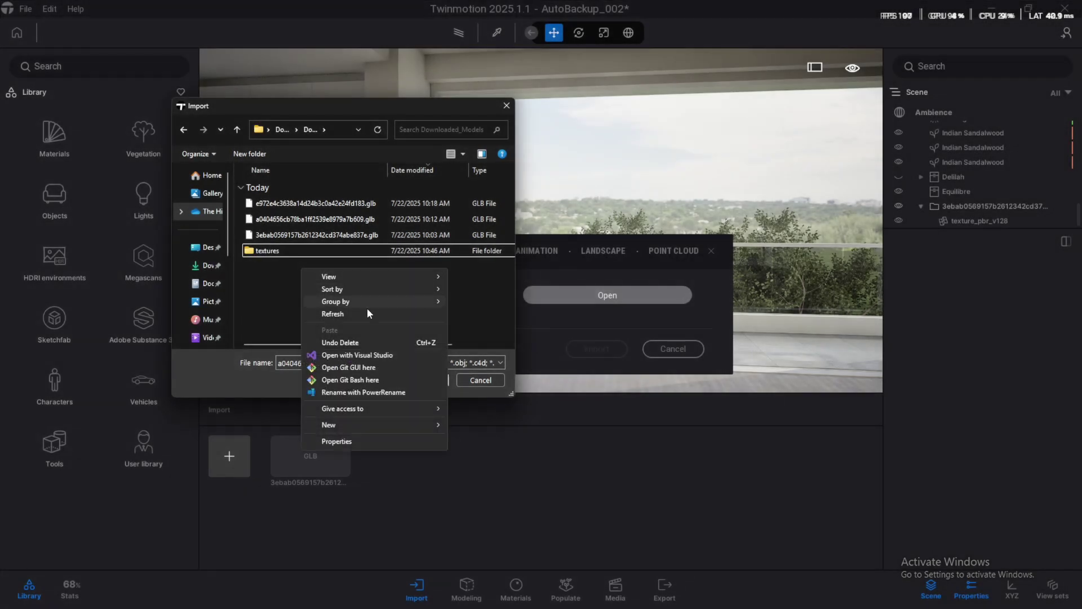
mouse_move(380, 425)
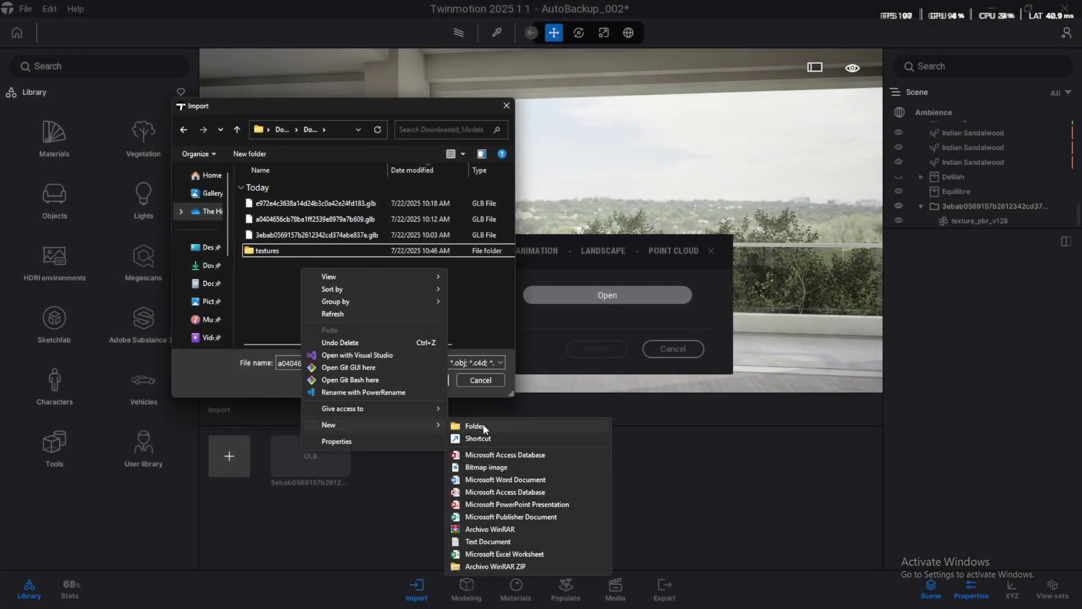
left_click(483, 427)
type("2")
key("Return")
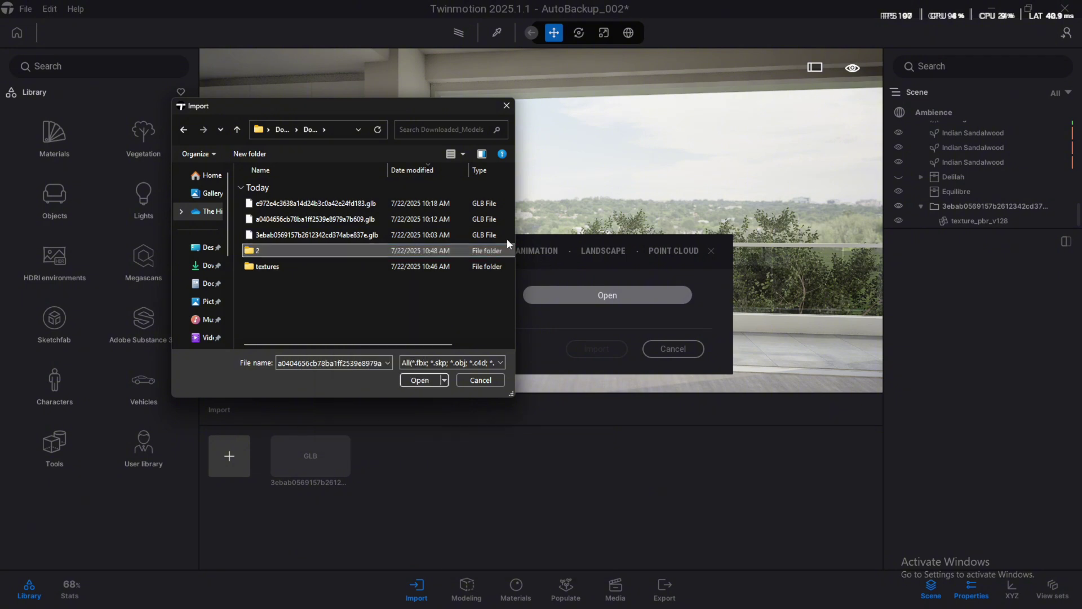
left_click(390, 226)
left_click_drag(349, 227, 263, 250)
Create a folder named 3 and move the e972e4c GLB into it
right_click(290, 288)
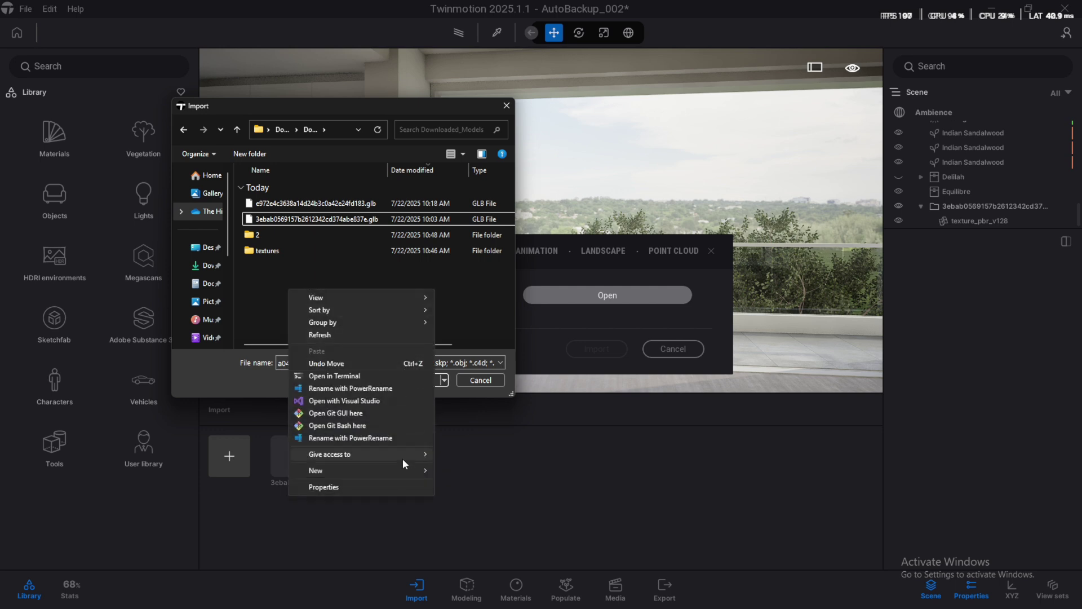
mouse_move(415, 470)
left_click(499, 326)
type("3")
key("Return")
left_click(317, 205)
left_click_drag(327, 206, 286, 232)
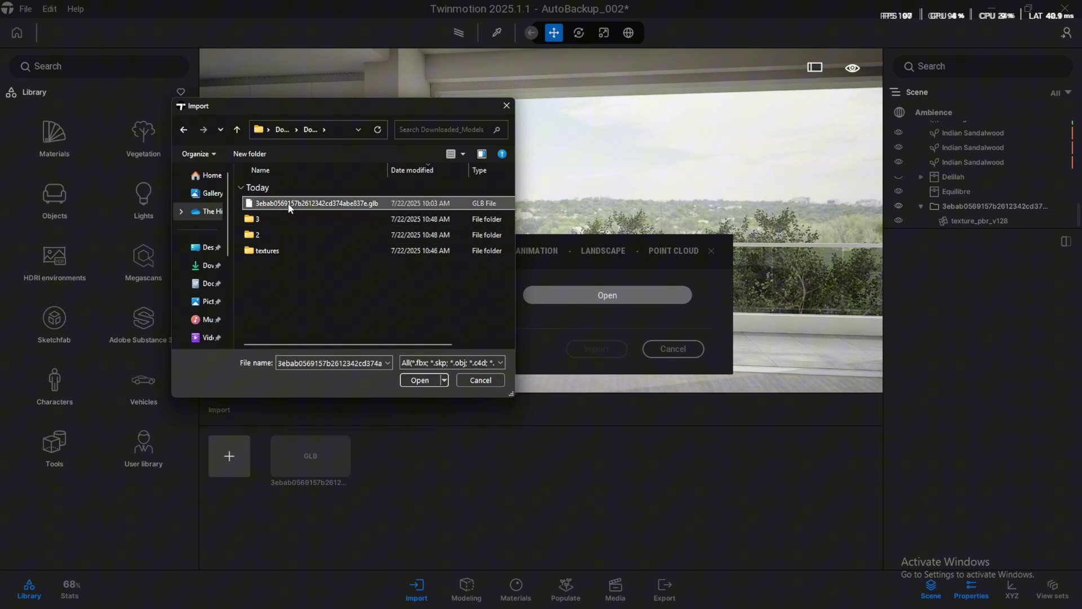
Create folder 1 for the remaining GLB, then open folder 2 and select its GLB
right_click(275, 291)
mouse_move(389, 474)
left_click(479, 332)
type("1")
key("Return")
left_click_drag(285, 209, 269, 203)
double_click(266, 235)
left_click(292, 204)
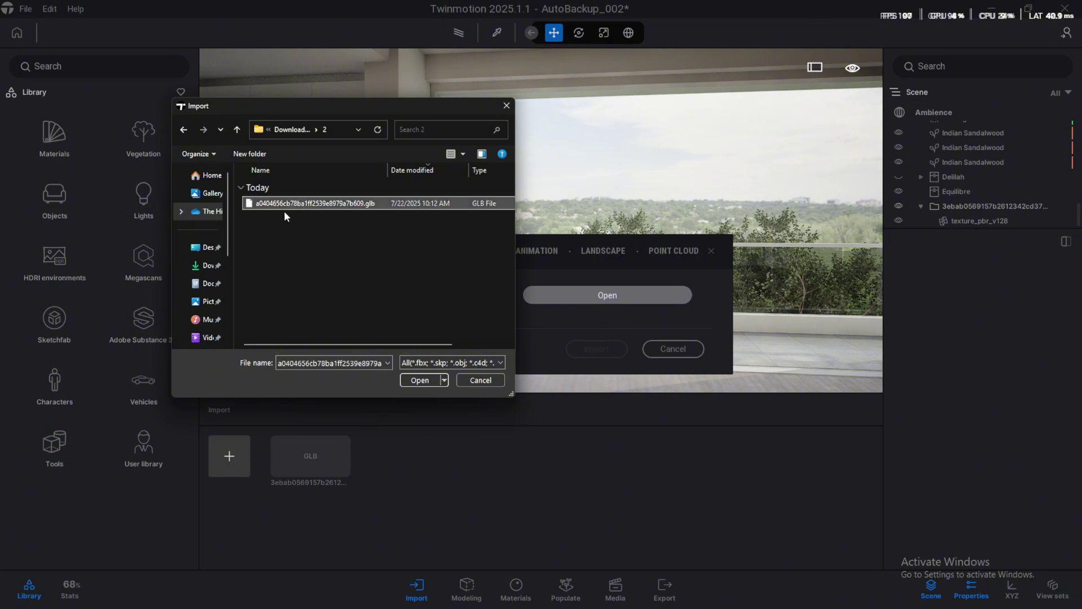
Open the selected GLB from folder 2, import it, and keep both conflicting materials
left_click(412, 381)
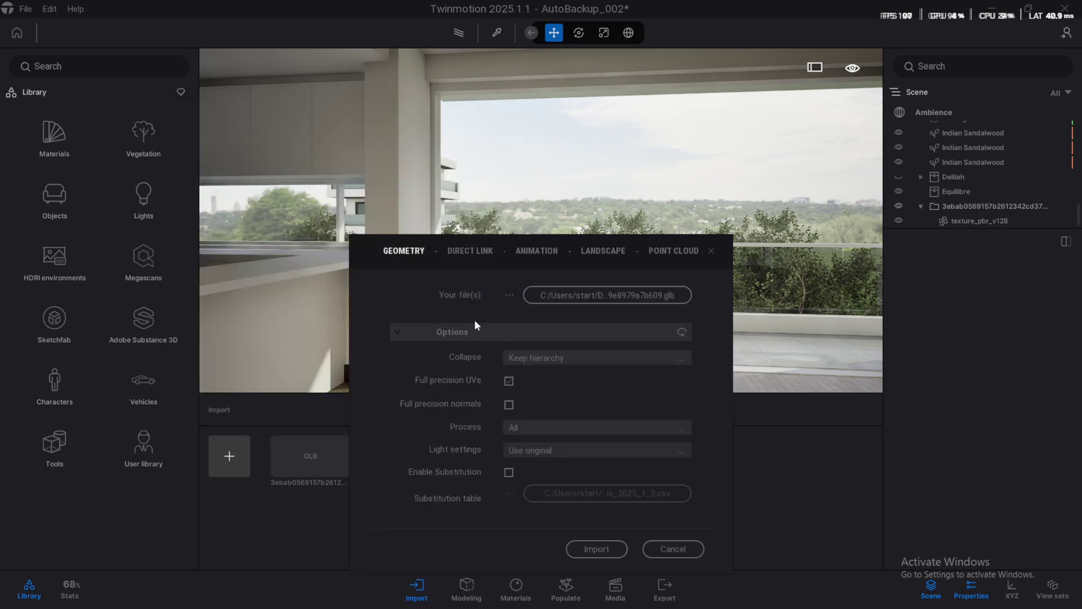
left_click(597, 549)
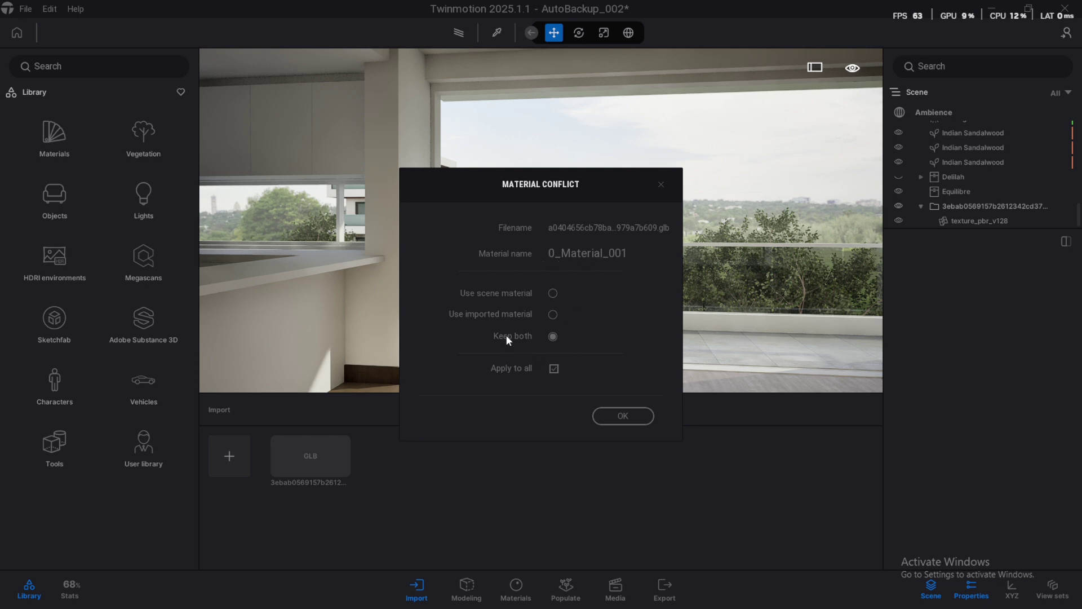
left_click(625, 417)
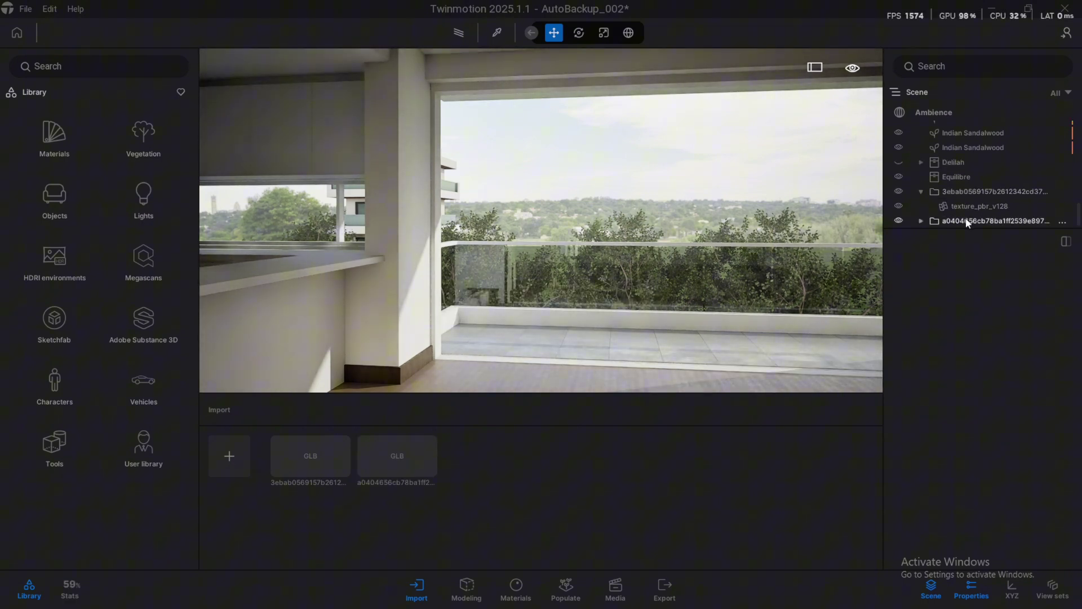
Move the new building onto the lawn and far back beyond the balcony trees, resizing it
left_click(965, 220)
left_click_drag(630, 277, 587, 265)
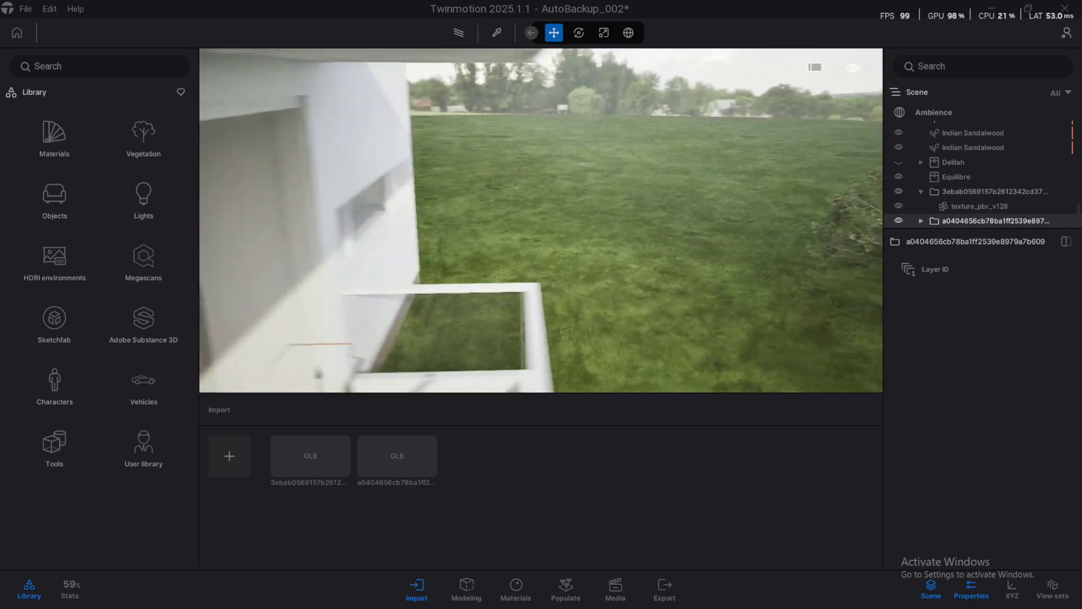
left_click_drag(385, 235, 749, 310)
key("space")
key("space")
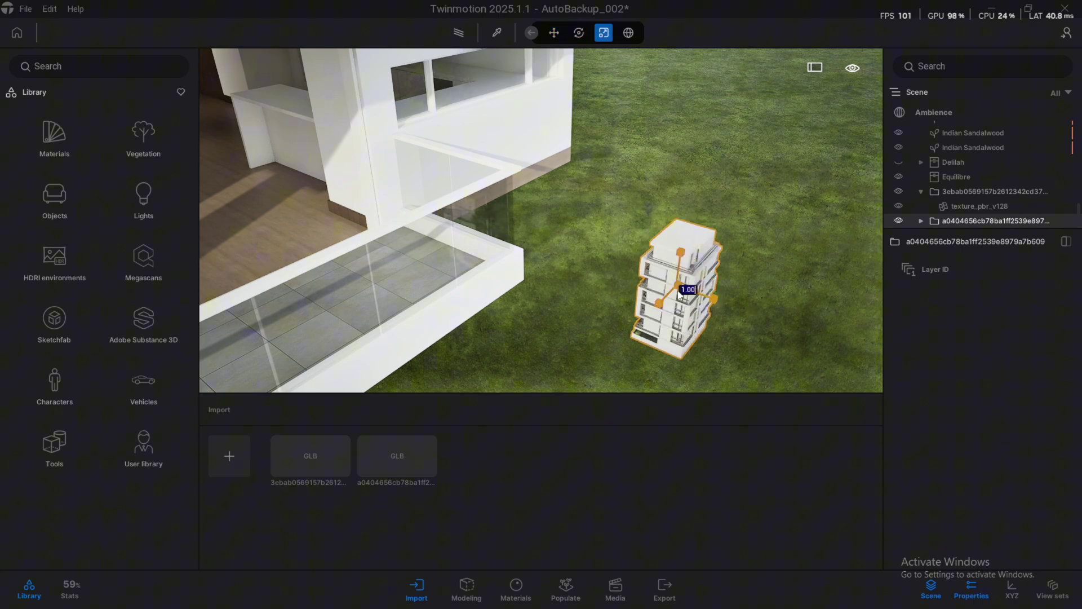
scroll(691, 275, "down", 10)
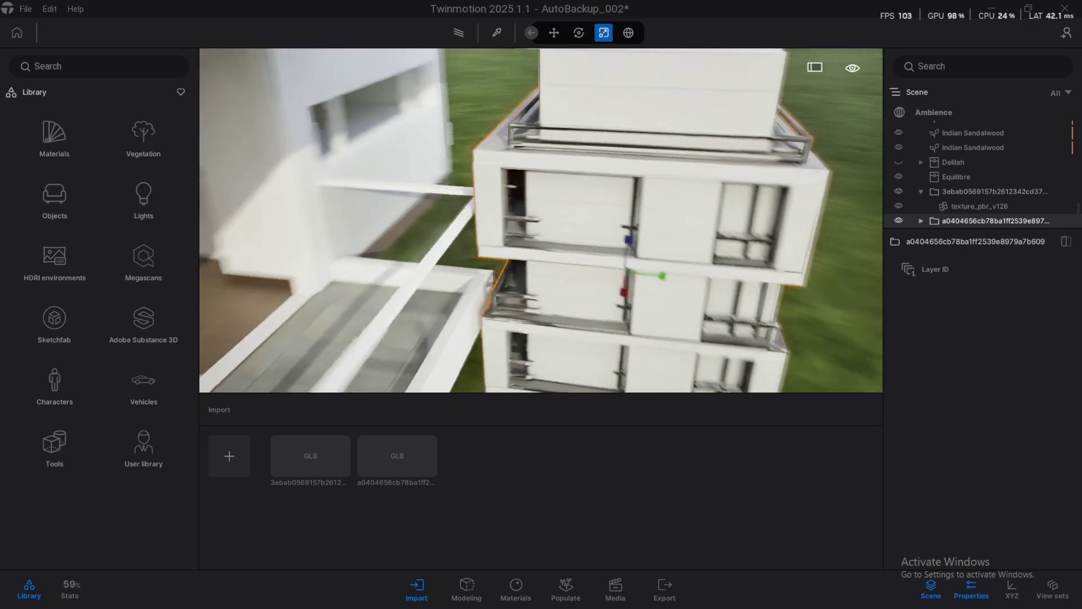
key("space")
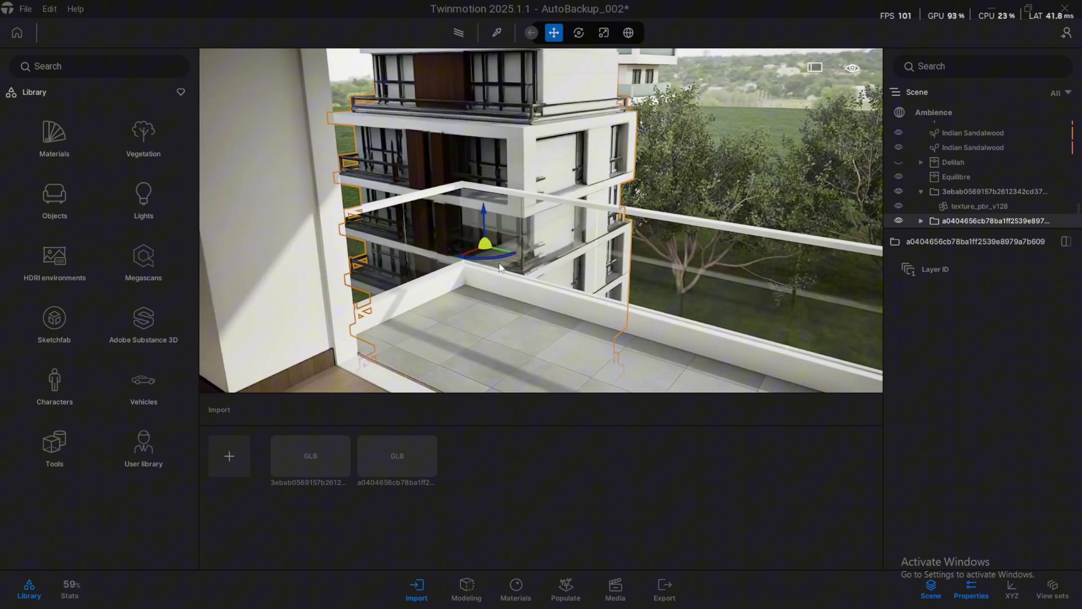
left_click_drag(556, 225, 797, 112)
key("space")
key("space")
key("Escape")
Shift the far building sideways and make a copy of it
key("Down")
left_click(579, 230)
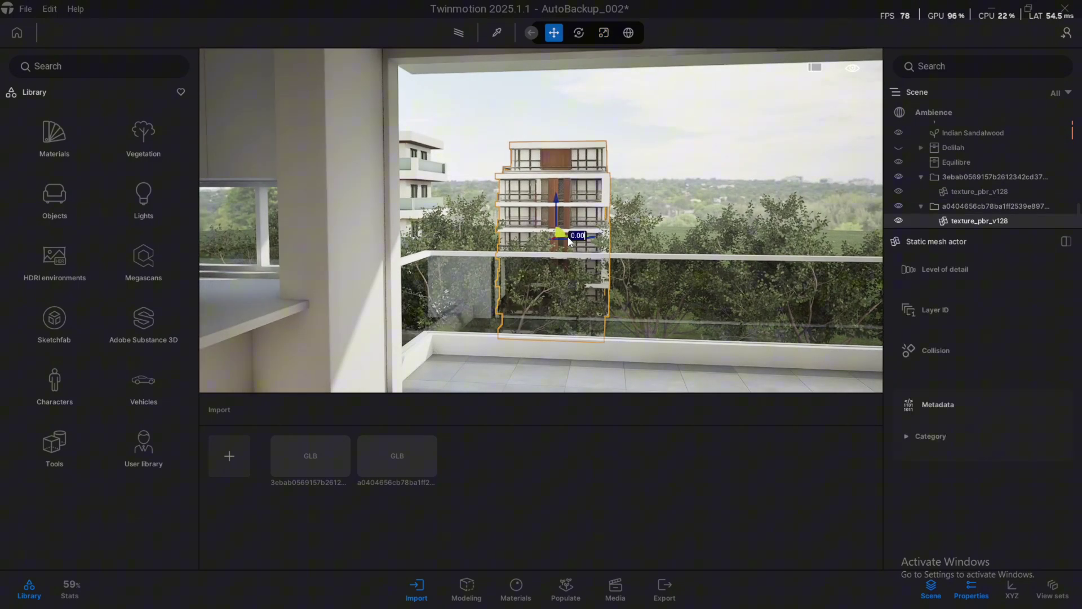
left_click_drag(565, 236, 677, 238)
left_click(506, 375)
left_click_drag(507, 375, 556, 169)
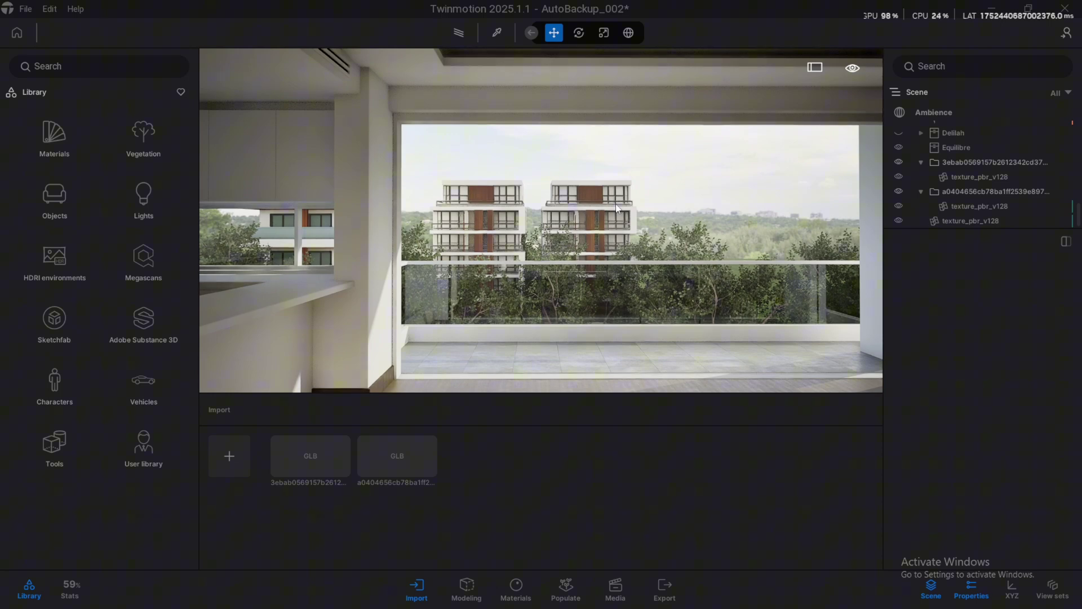
left_click_drag(594, 211, 558, 212)
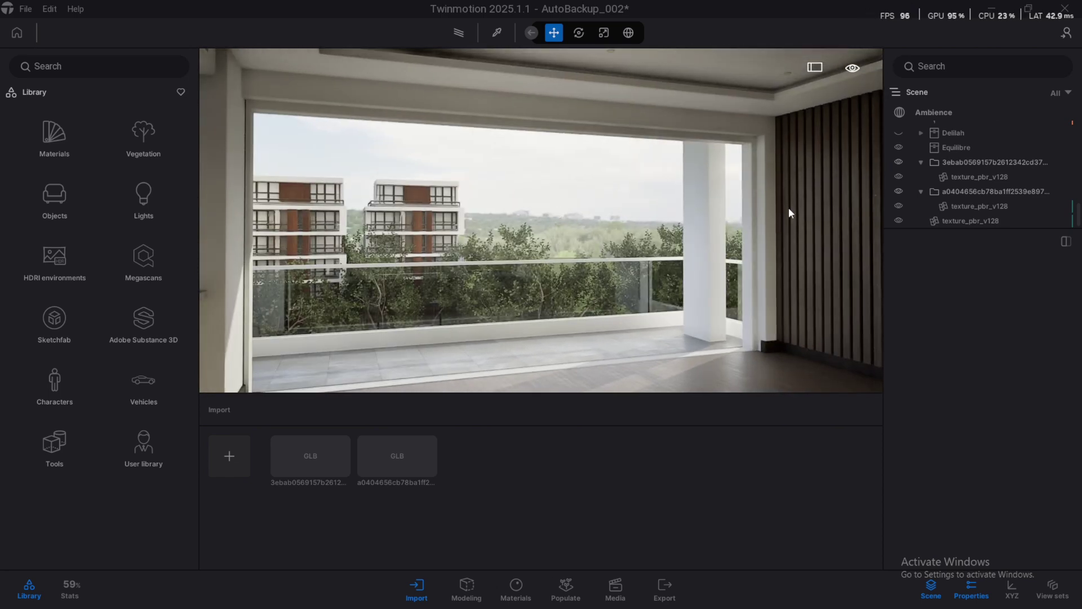
left_click_drag(637, 226, 665, 227)
Select both buildings and move them together to the right of the balcony view
key("d")
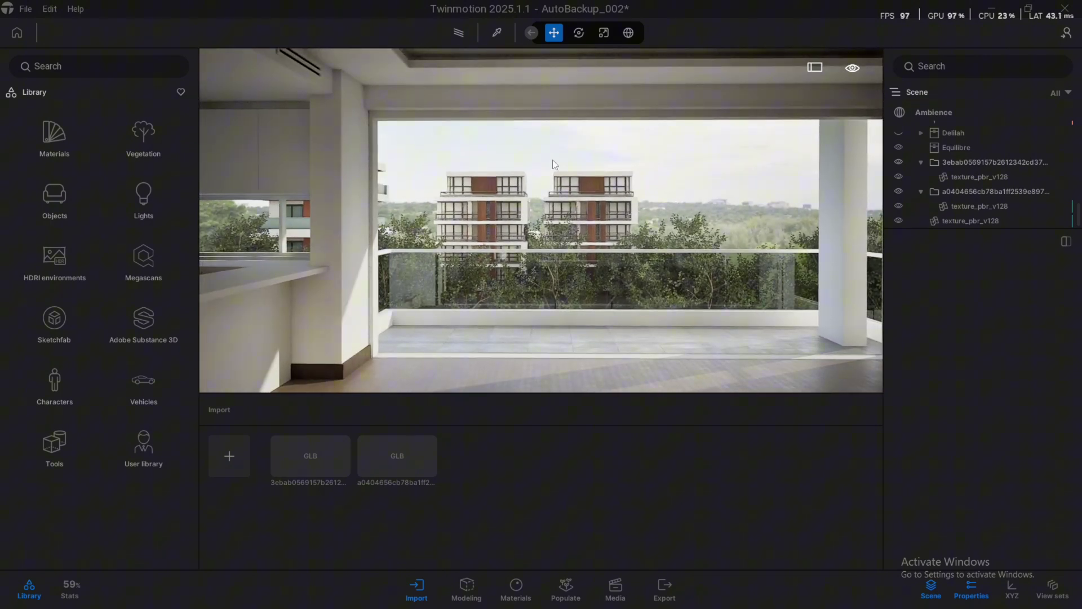
left_click(573, 197)
left_click(486, 191, "ctrl")
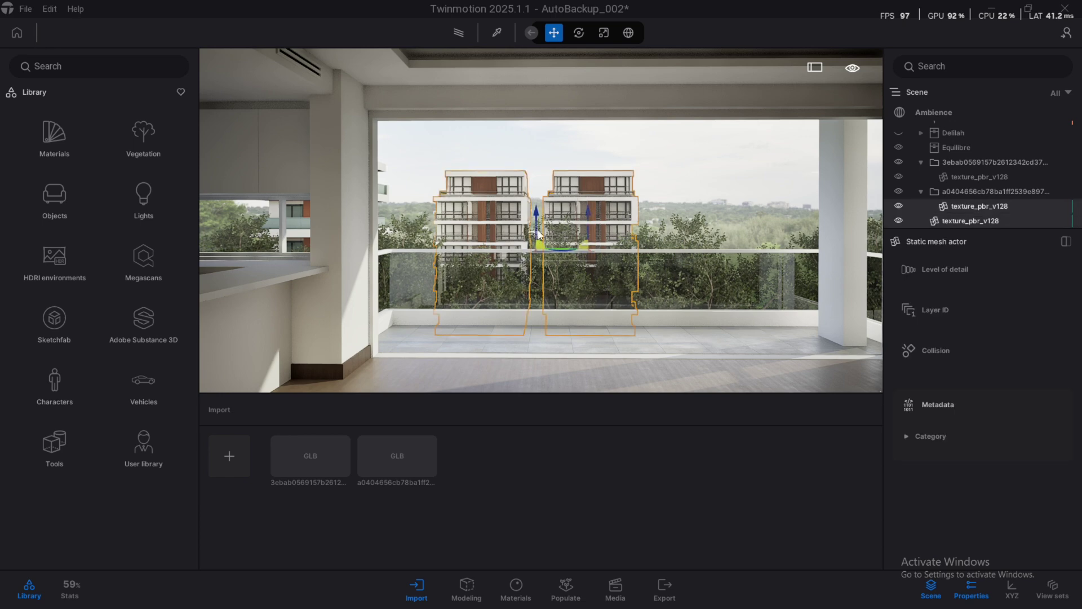
left_click_drag(556, 252, 803, 244)
left_click(584, 196)
left_click_drag(584, 197, 604, 181)
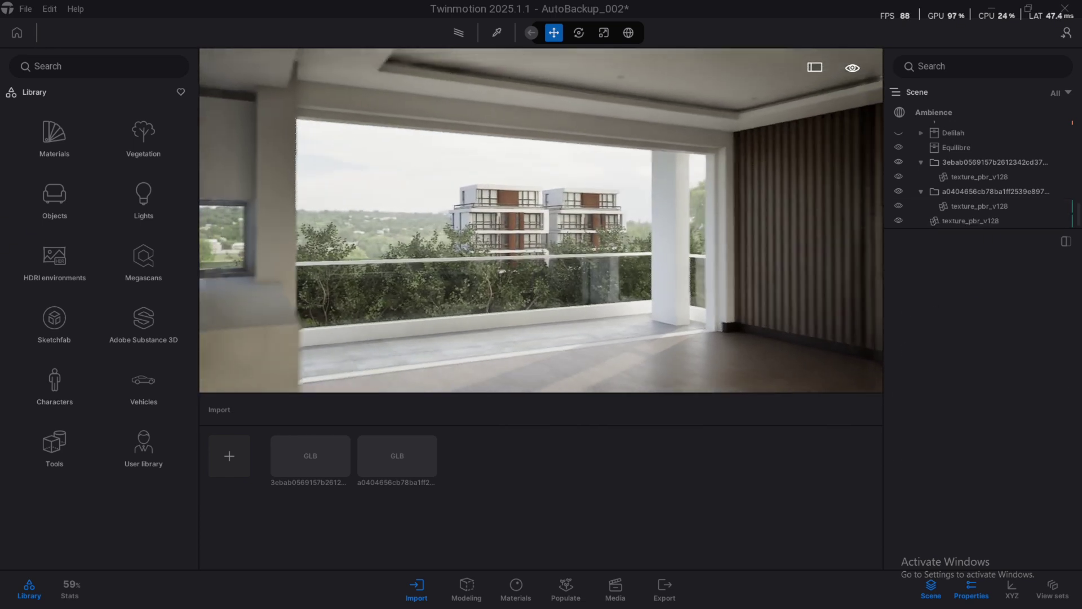
left_click(600, 203)
left_click(601, 164)
key("Up")
key("Left")
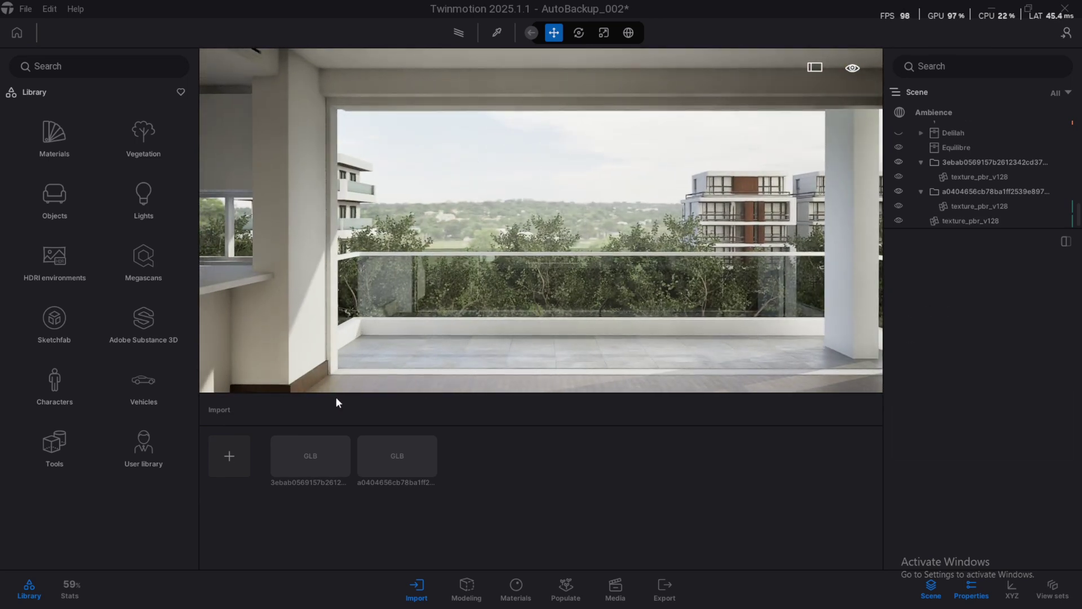
Import the third building GLB from its numbered folder, confirming the material conflict choice
left_click(231, 456)
left_click(536, 295)
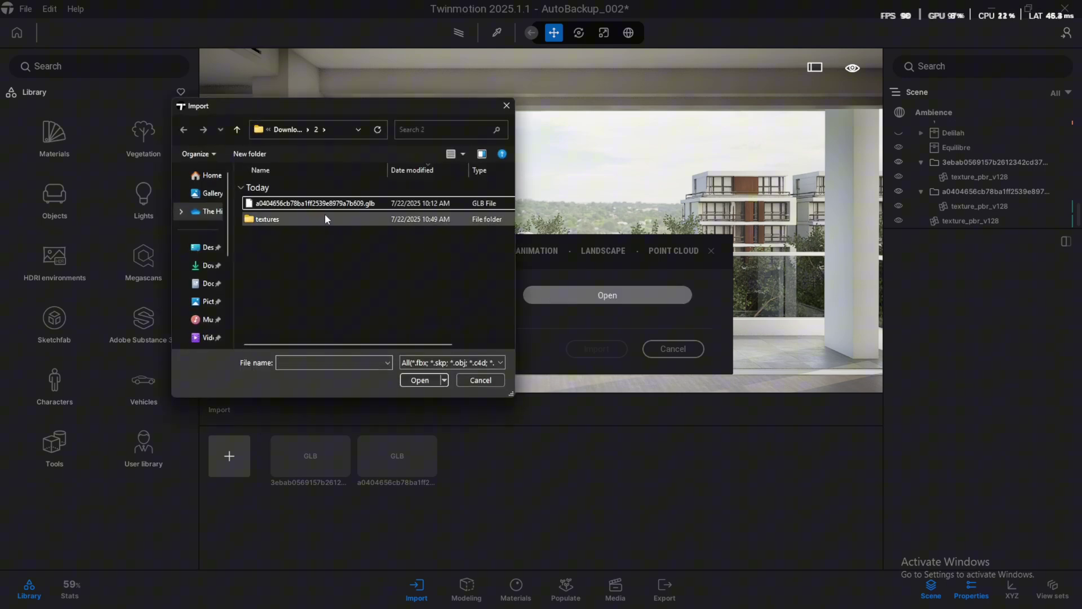
left_click(238, 131)
double_click(278, 233)
double_click(316, 203)
left_click(589, 551)
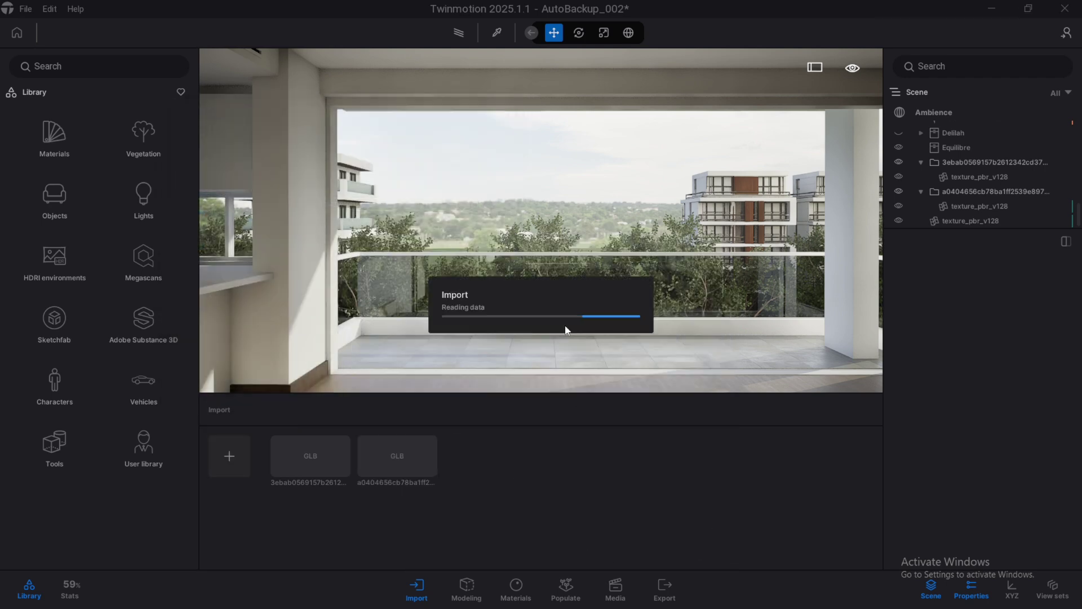
left_click(623, 416)
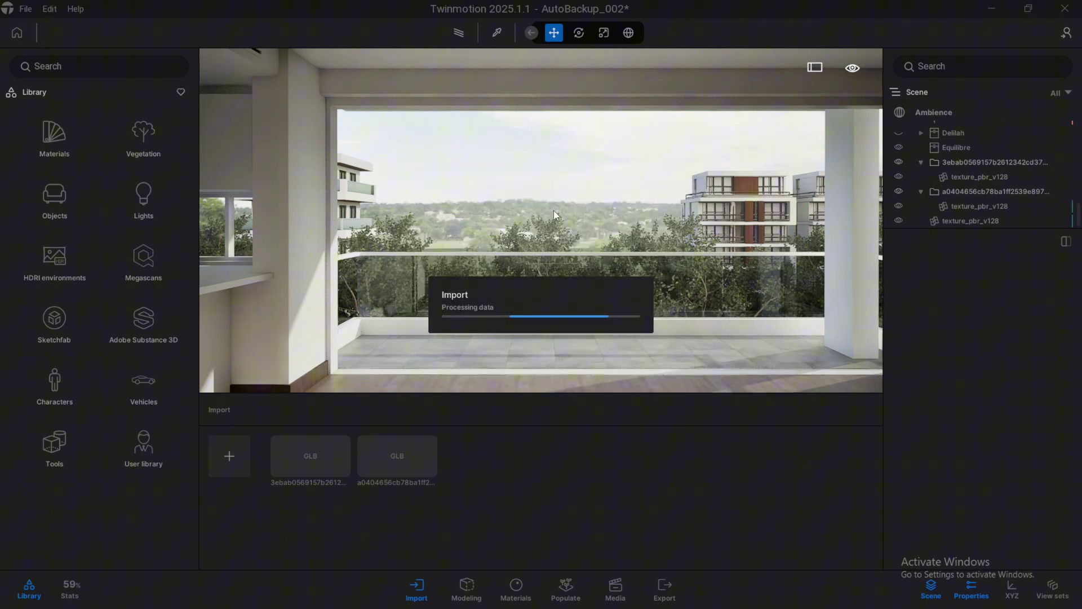
left_click_drag(581, 228, 603, 124)
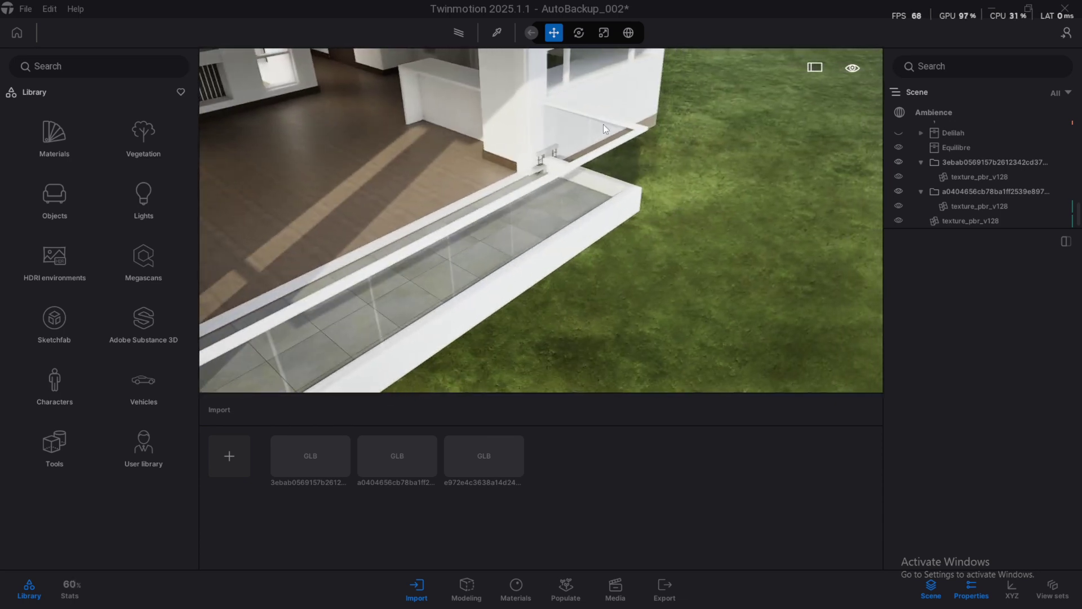
Move the tiny new building onto the lawn, rotate it, and bring it nearer on the left
left_click(537, 168)
left_click_drag(537, 168, 773, 287)
key("space")
key("space")
key("f")
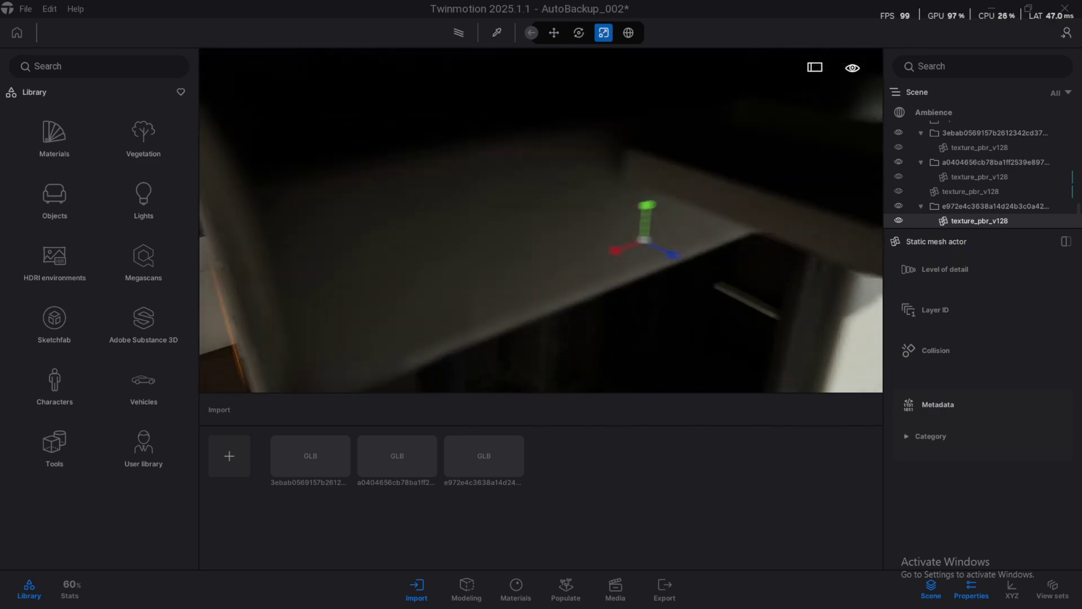
key("space")
left_click(682, 192)
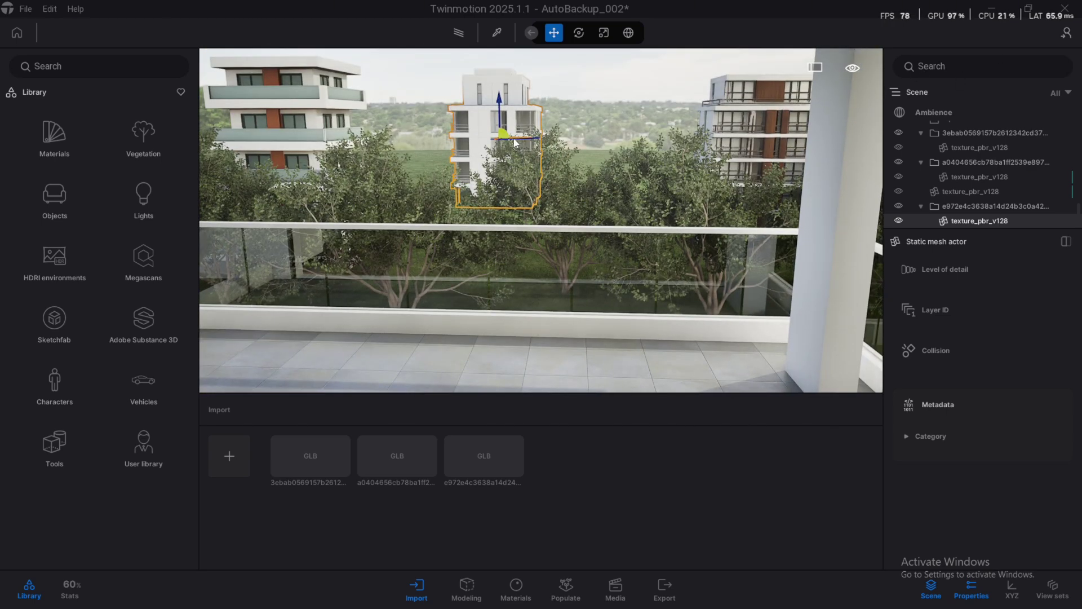
left_click_drag(514, 142, 497, 148)
scroll(496, 148, "up", 3)
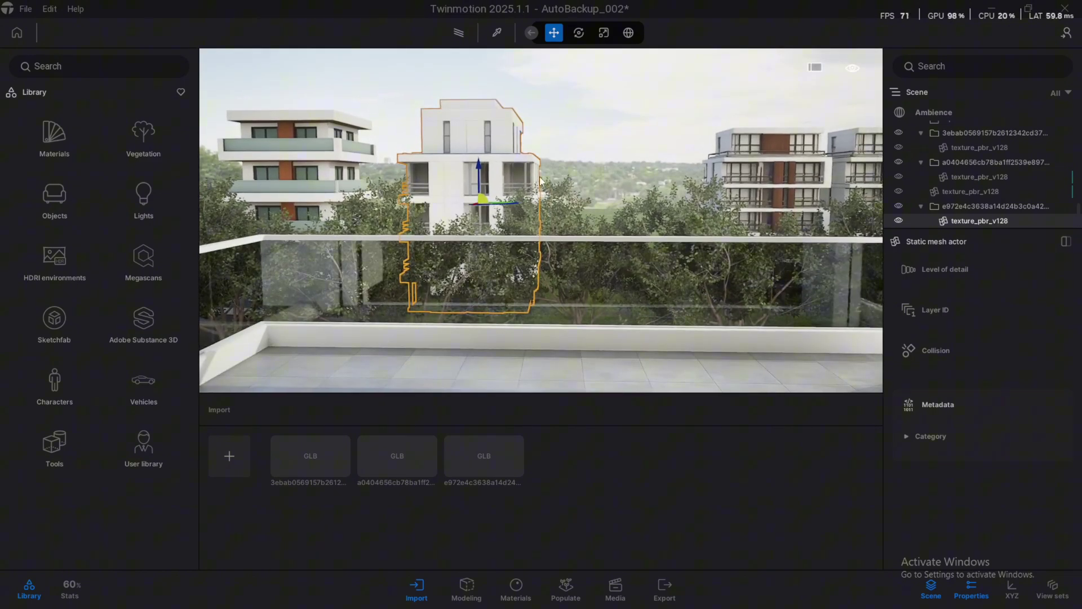
left_click(530, 130)
scroll(543, 103, "down", 3)
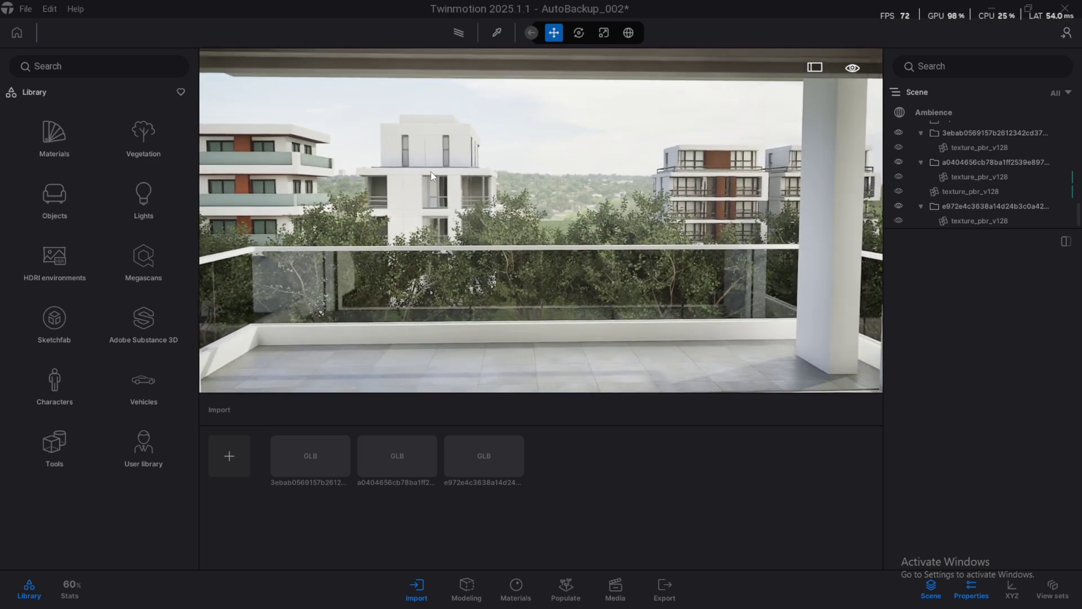
Copy the white building off to the right and rotate the copy to about 85–90 degrees
left_click(442, 196)
left_click(462, 217)
left_click_drag(459, 219, 598, 218, "alt")
left_click(505, 375)
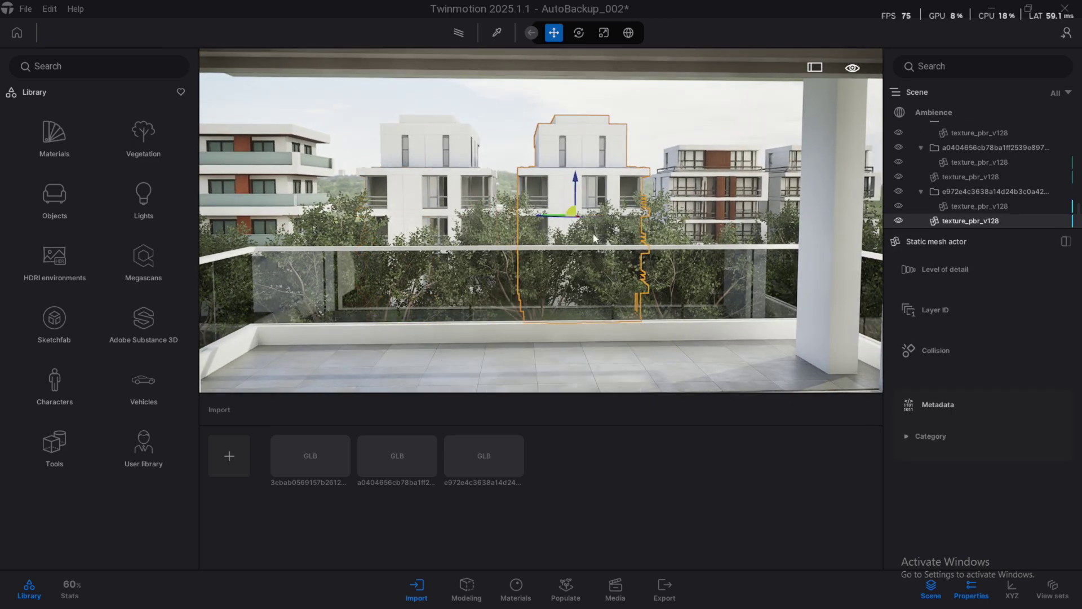
type("85")
key("Return")
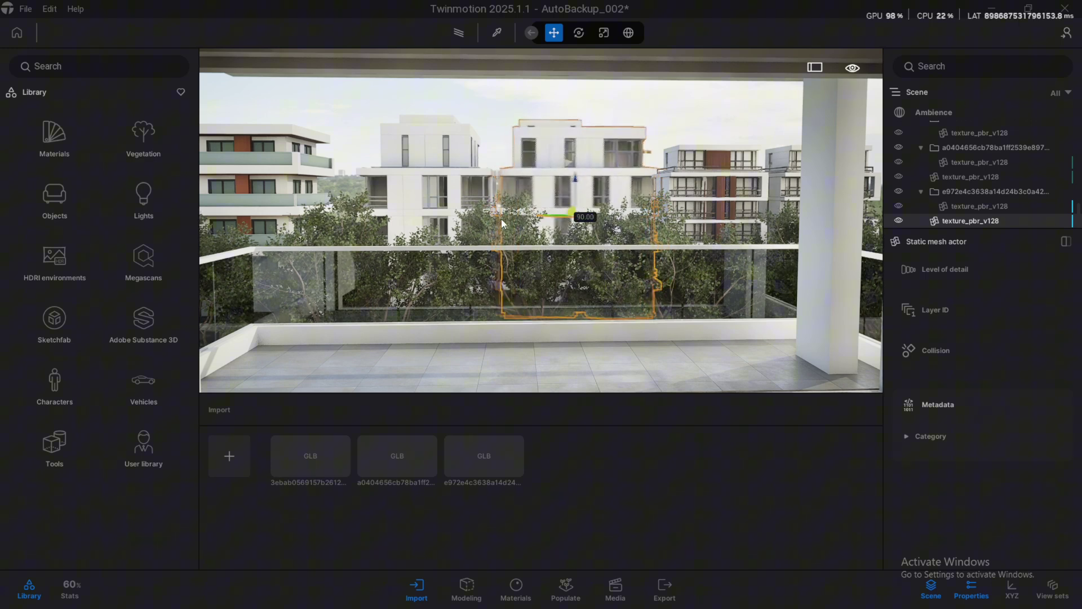
left_click_drag(506, 221, 502, 221)
Slide the left buildings further left and reposition the middle building beside them
left_click(467, 177, "ctrl")
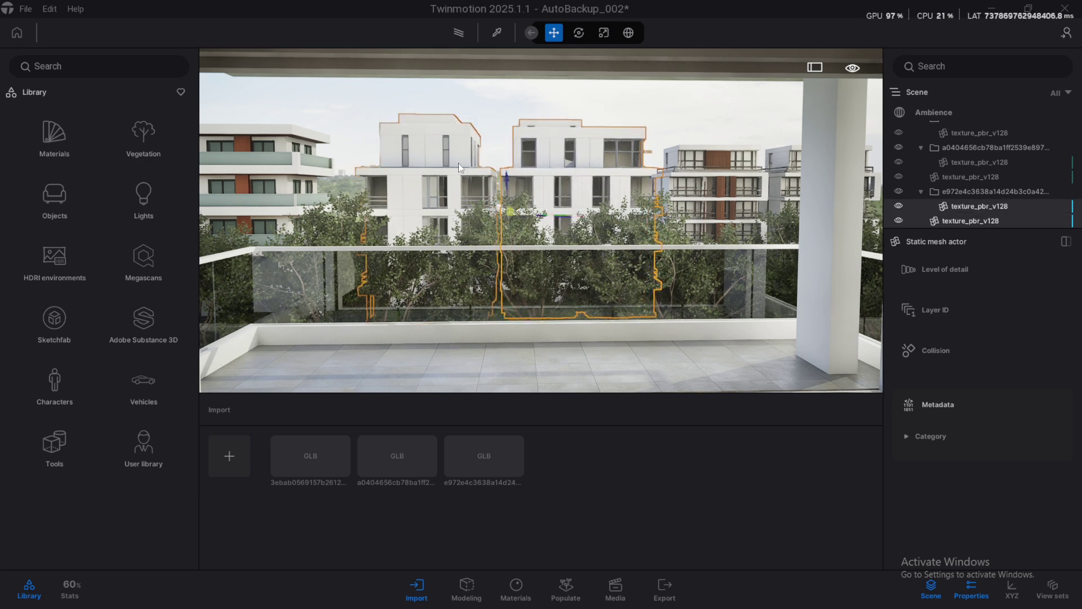
left_click_drag(520, 219, 490, 220)
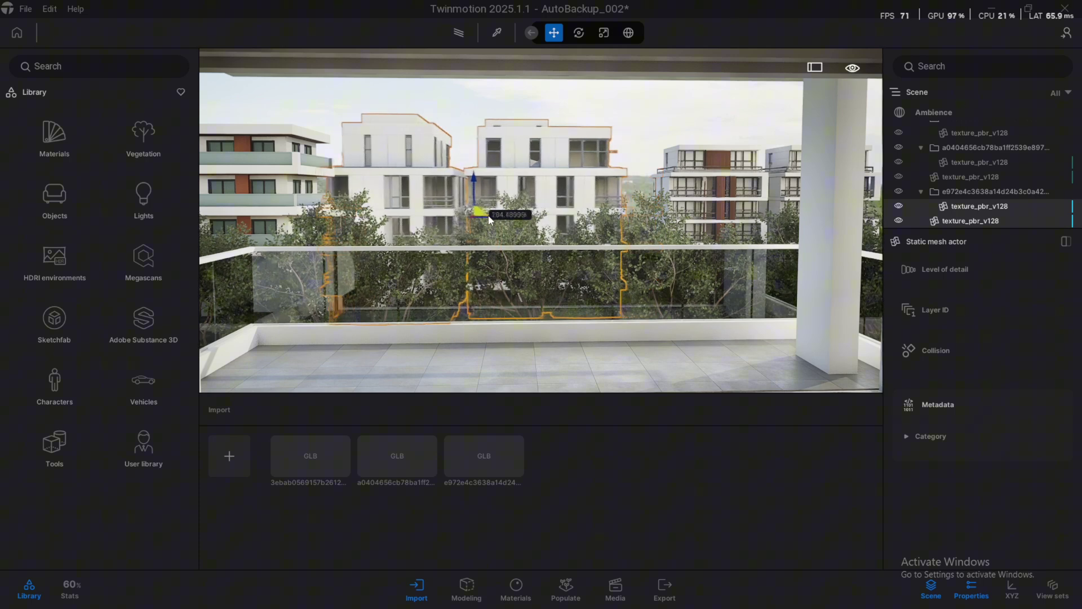
left_click(571, 227)
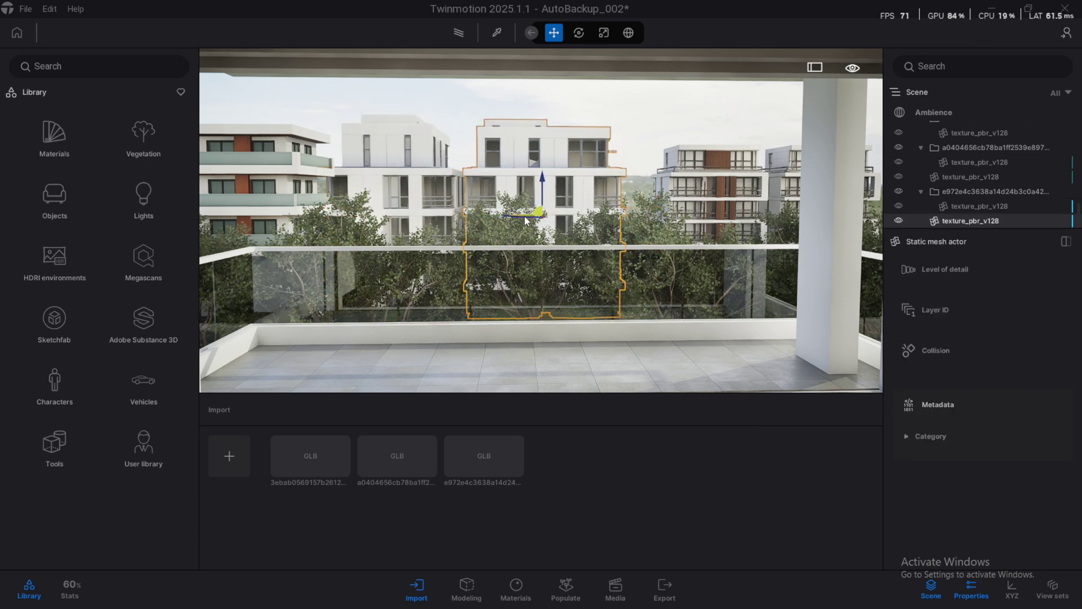
left_click_drag(525, 219, 393, 213)
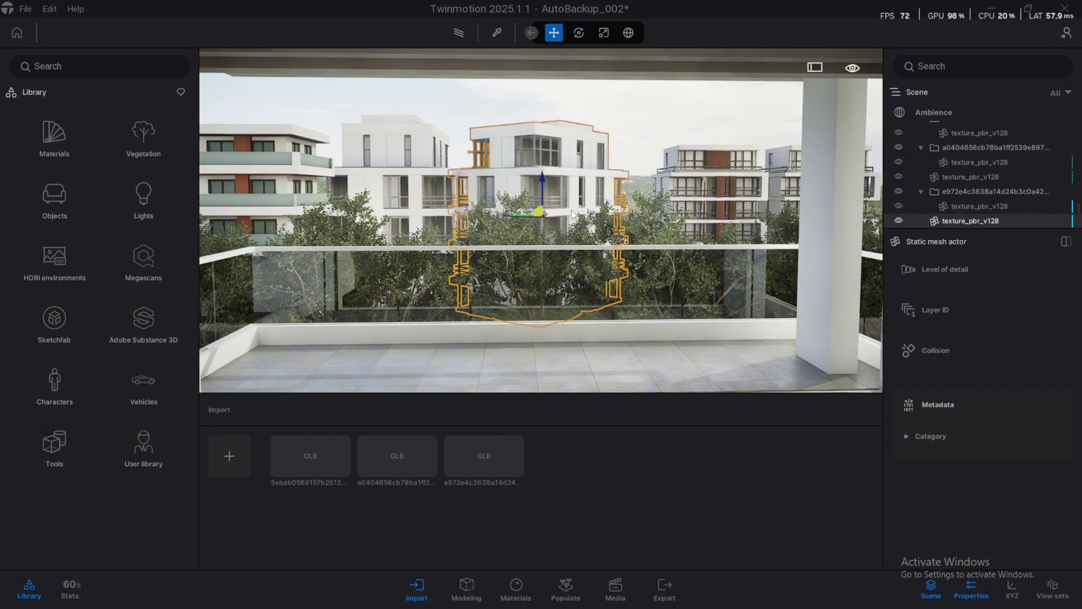
left_click_drag(530, 214, 556, 213)
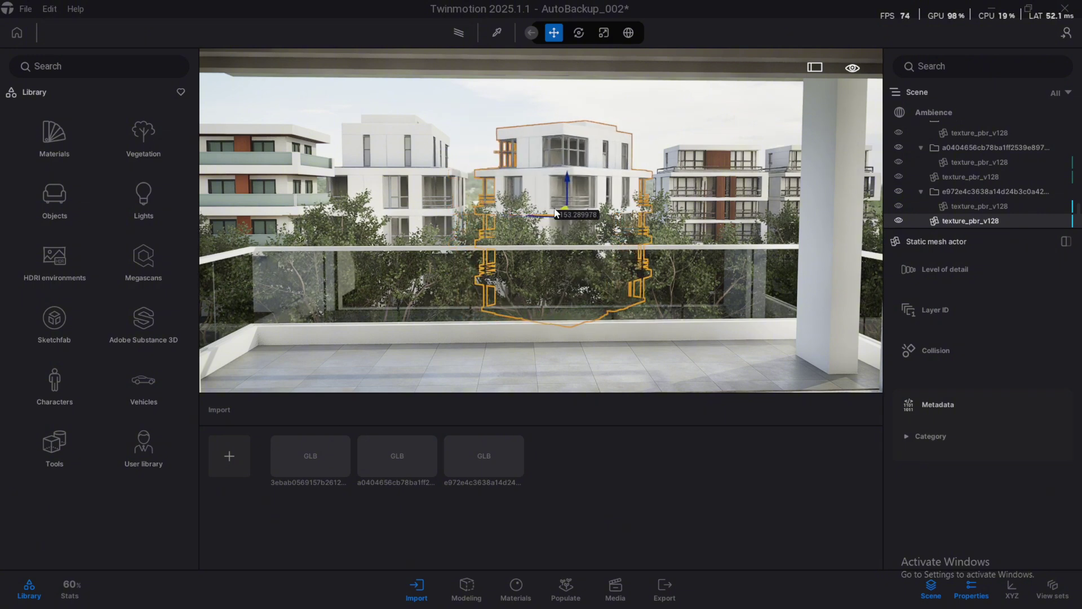
Select both parts of the right-hand building, move it further right and enlarge it
left_click(627, 113)
left_click(772, 156)
left_click(776, 156, "ctrl")
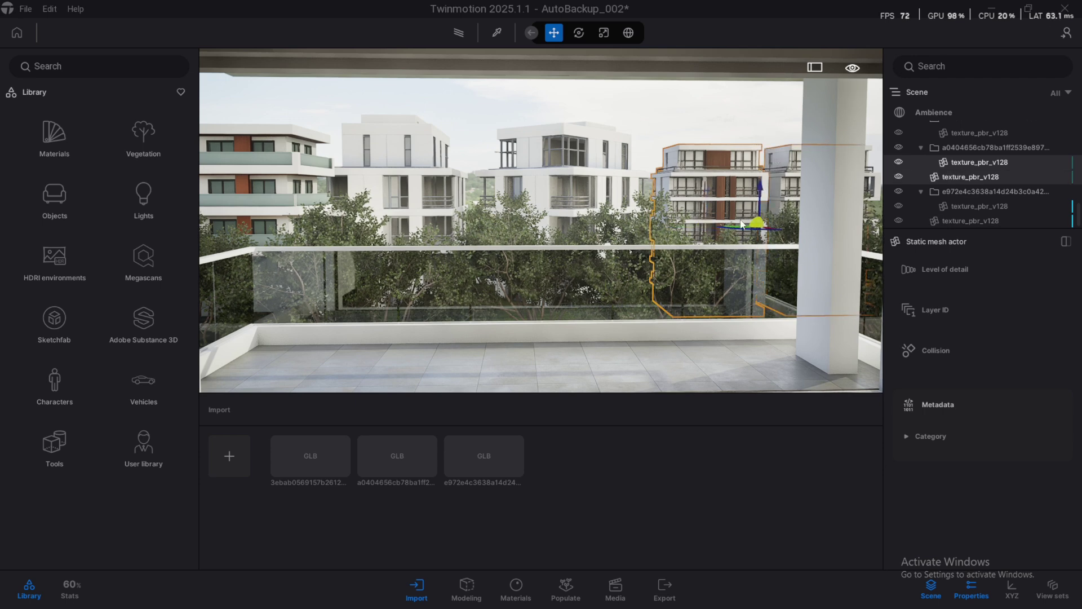
left_click_drag(747, 230, 723, 222)
key("w")
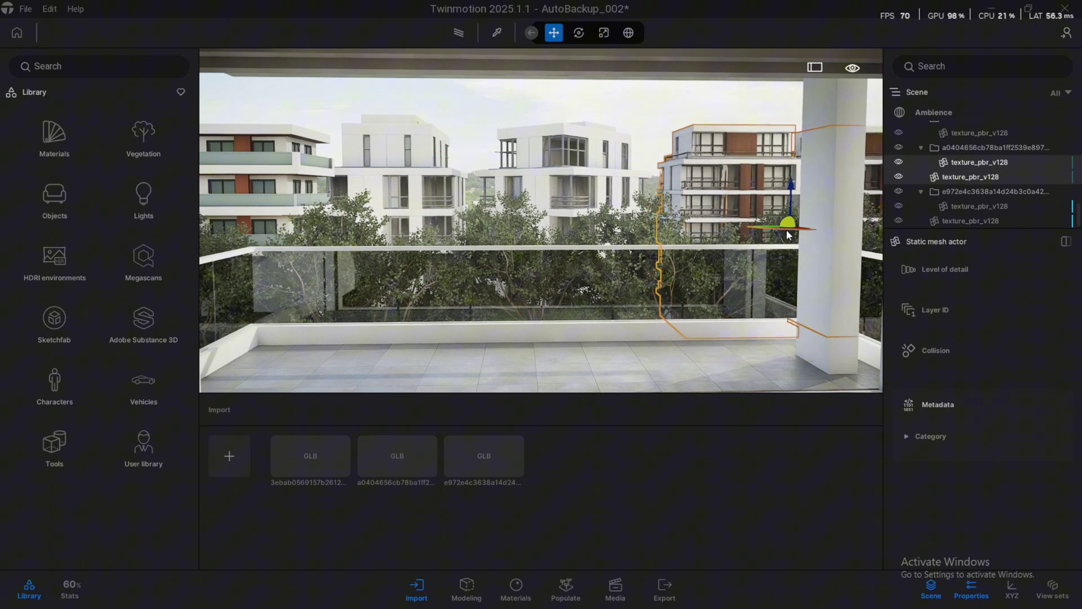
left_click(787, 232)
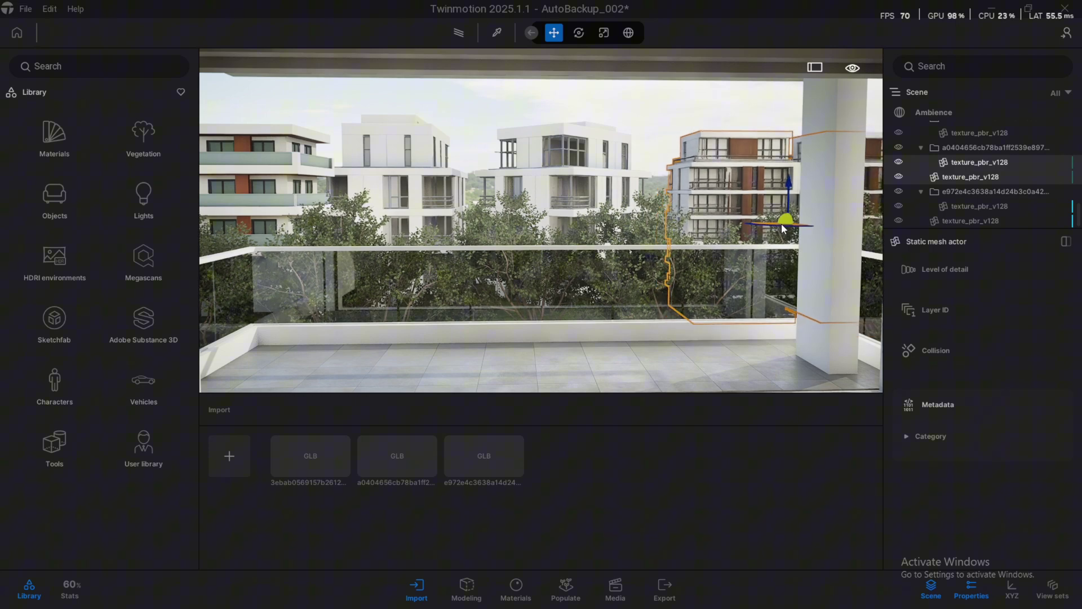
Fly the camera back, close the import panel, and centre the view on the right-hand building
left_click(642, 137)
scroll(642, 137, "down", 3)
key("Left")
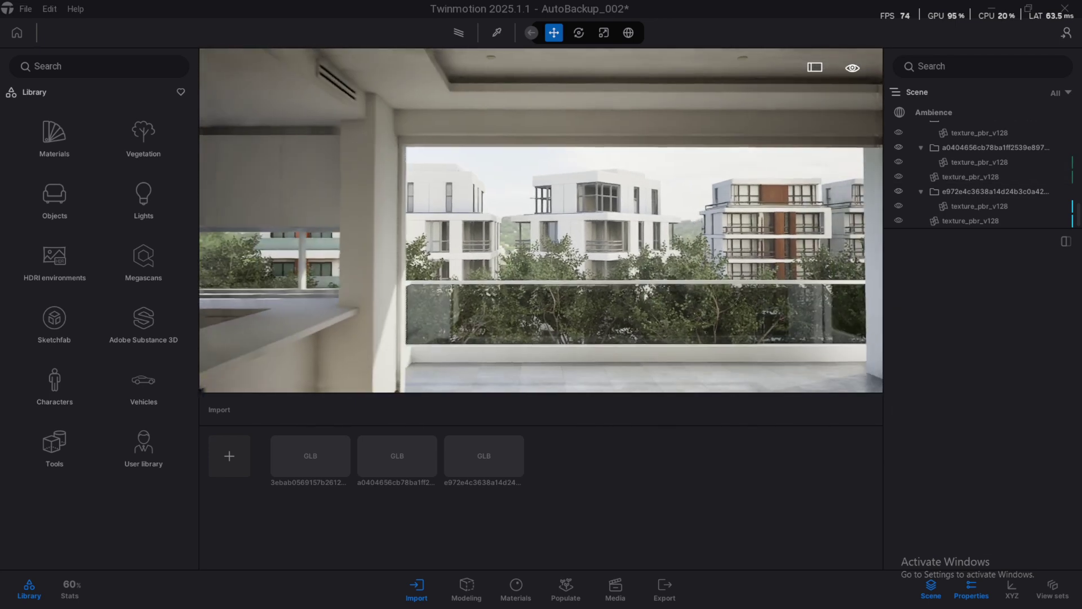
key("Right")
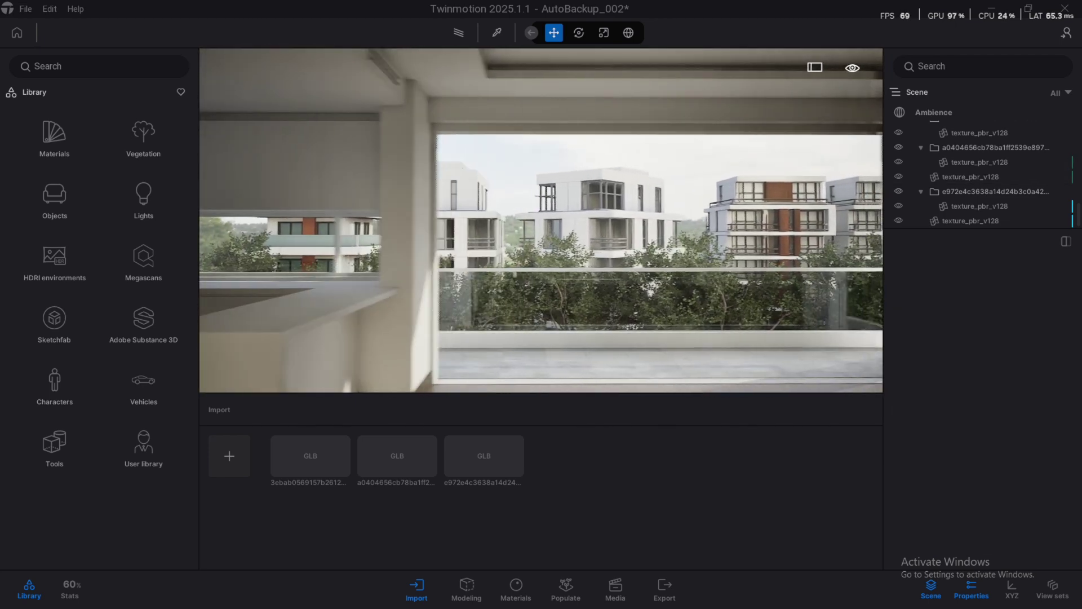
left_click(416, 587)
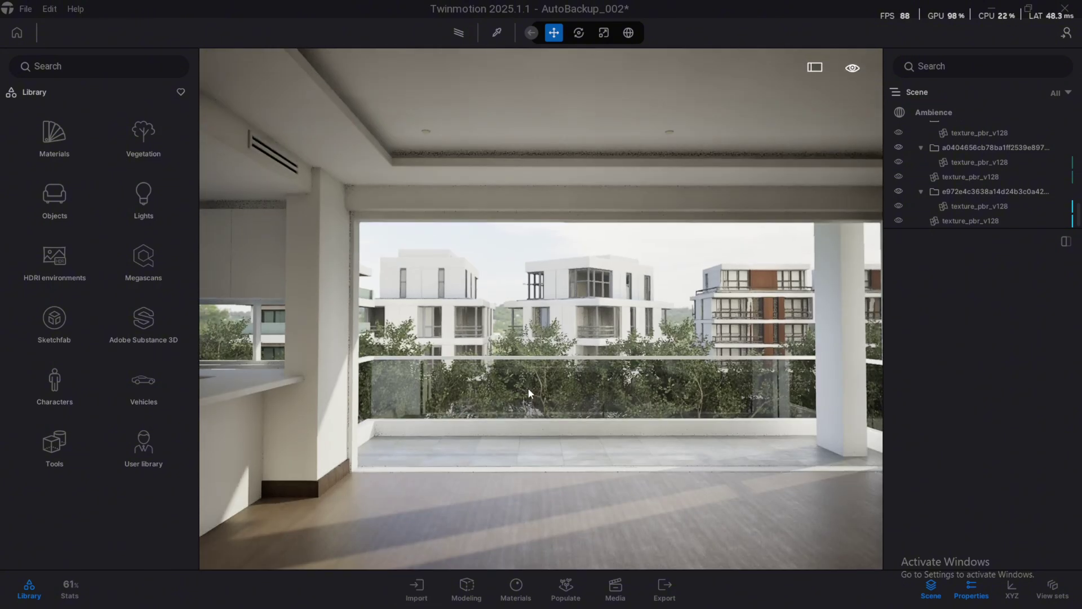
key("Down")
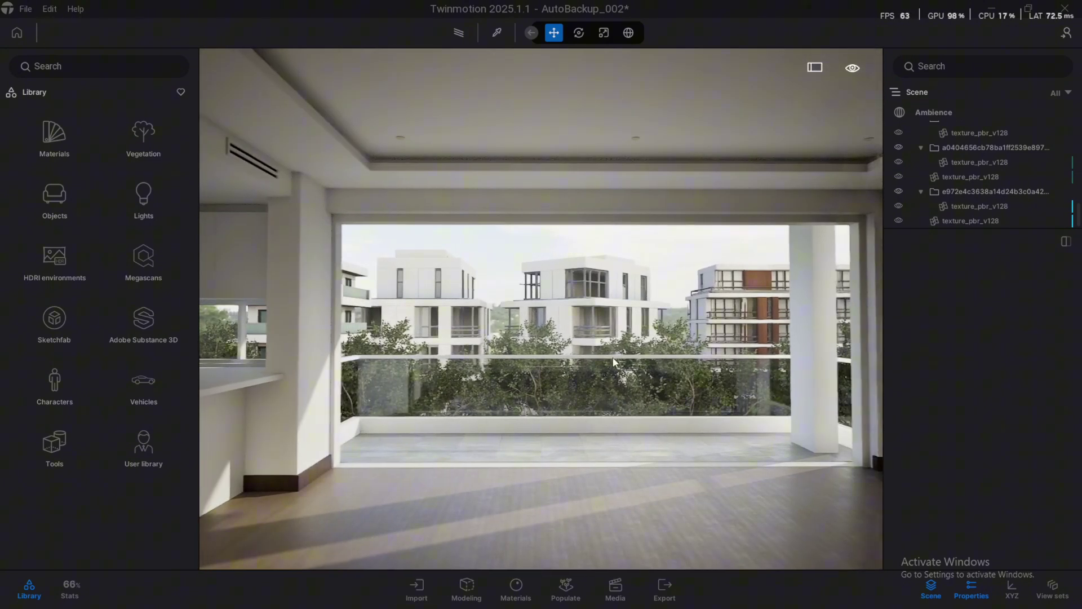
left_click(710, 309)
left_click(610, 297, "ctrl")
left_click(732, 280)
key("f")
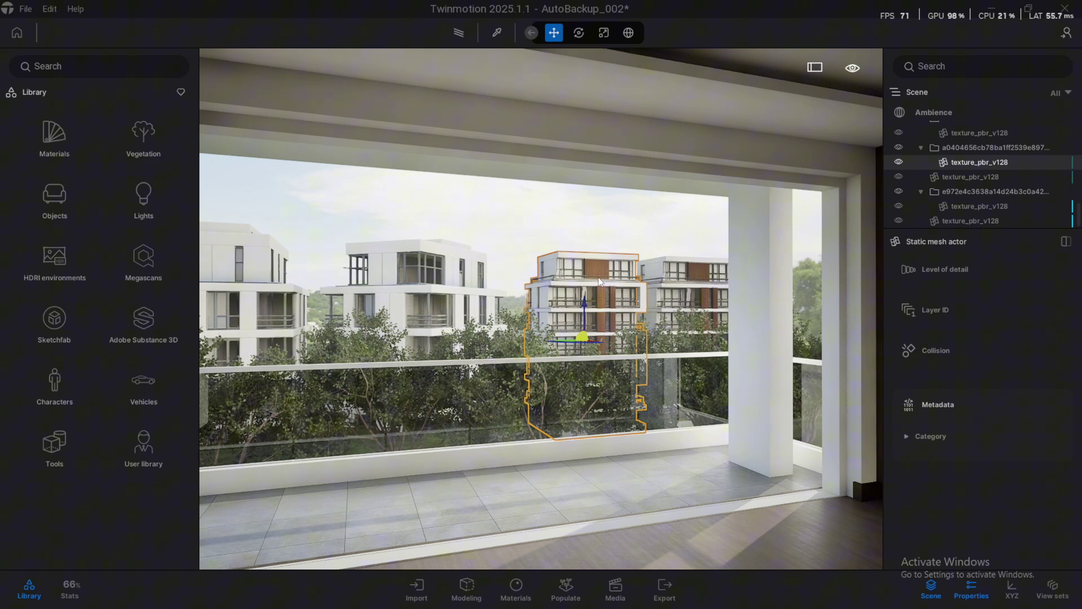
Mirror the texture_pbr_v128 building in the Left direction to create texture_pbr_v128_Mirrored
left_click(478, 591)
left_click(967, 276)
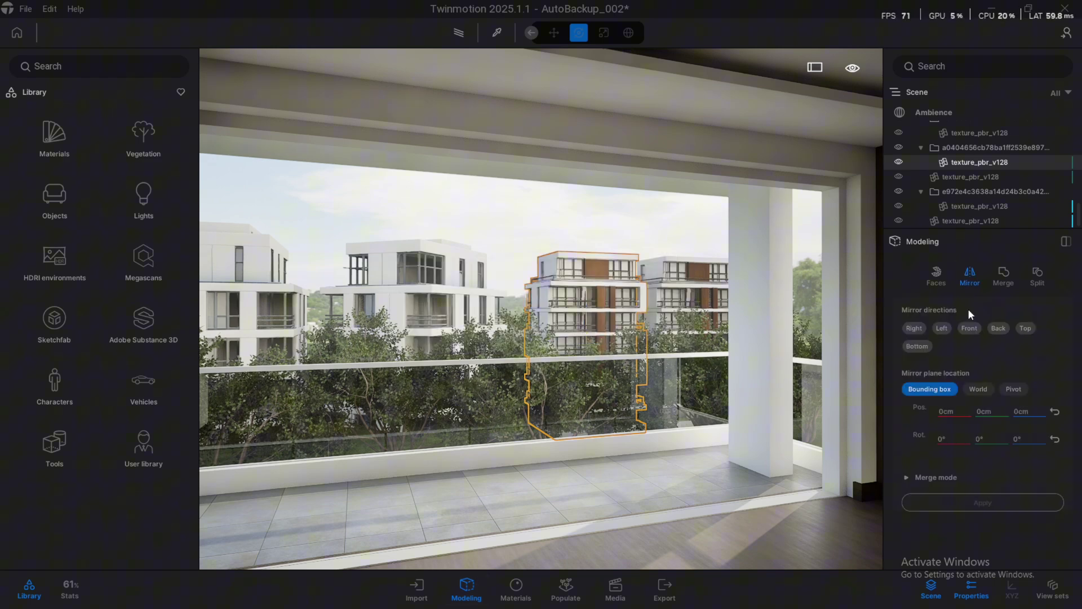
left_click(969, 328)
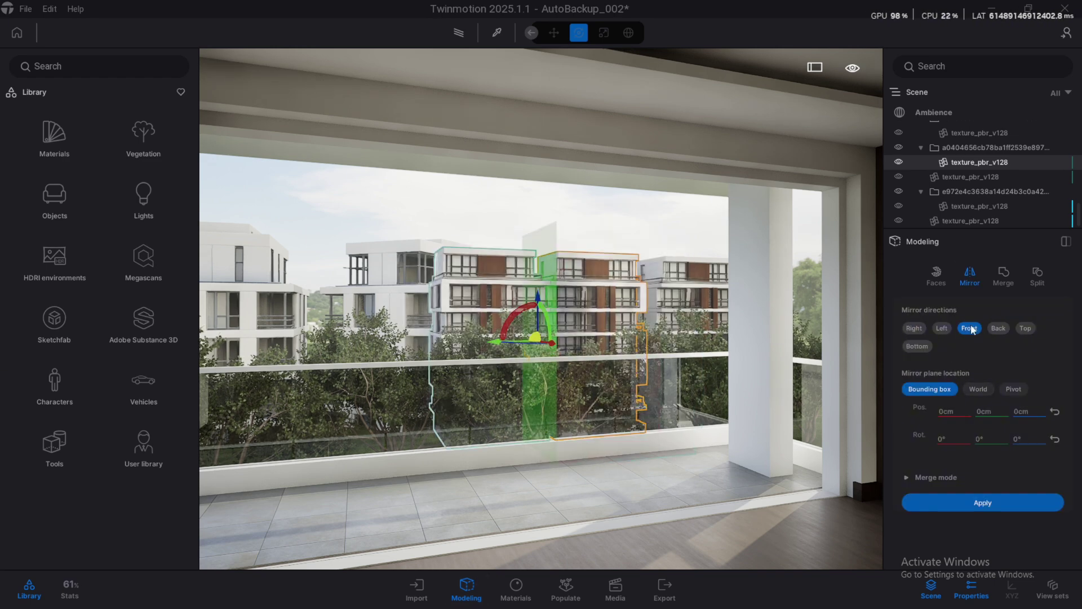
left_click(973, 171)
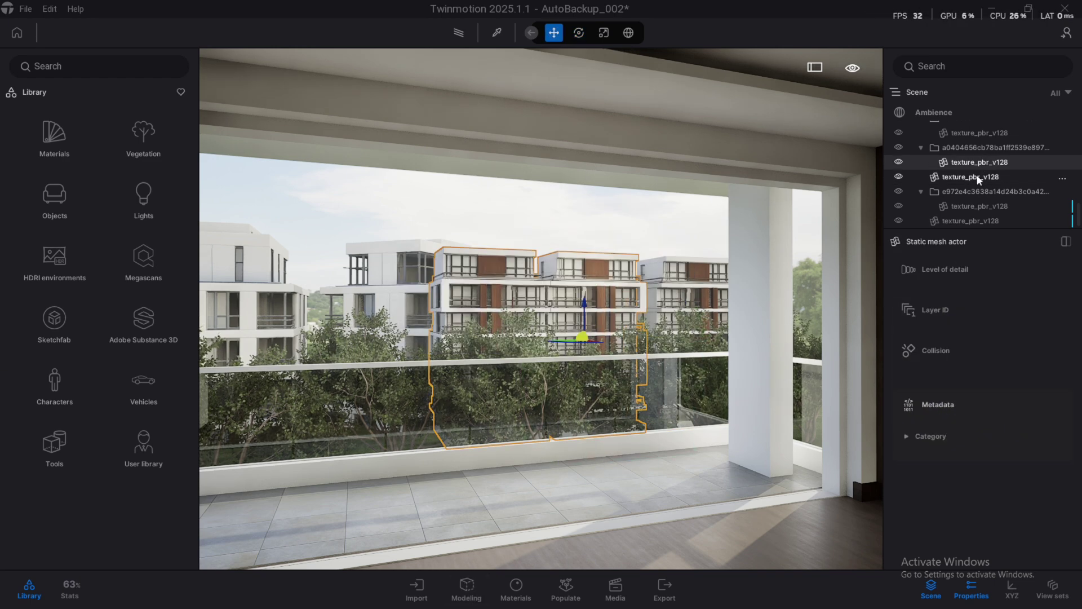
left_click(979, 162)
left_click(967, 276)
left_click(941, 328)
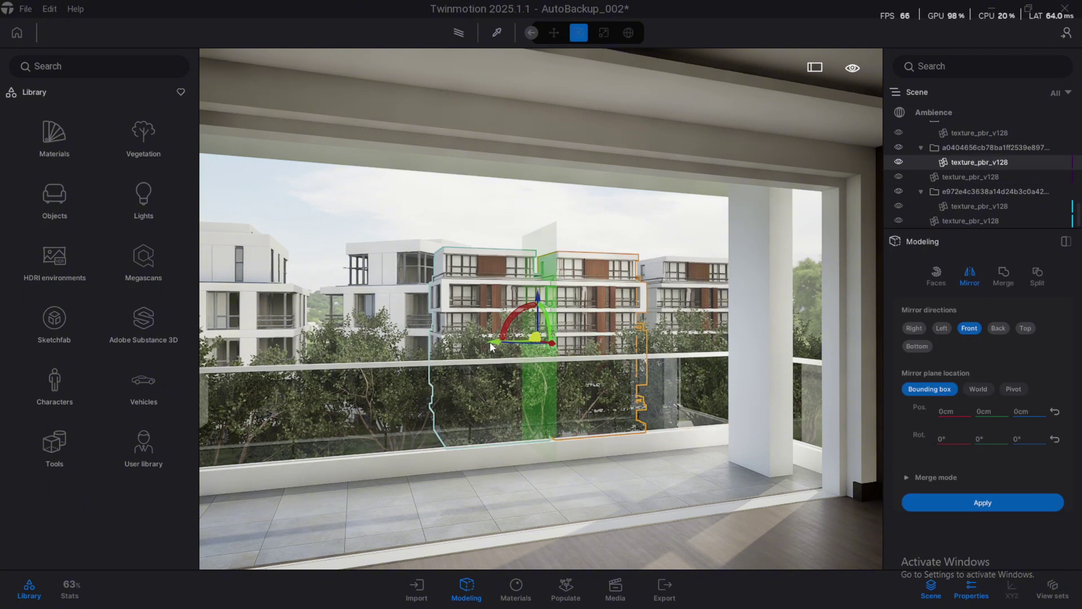
left_click(982, 503)
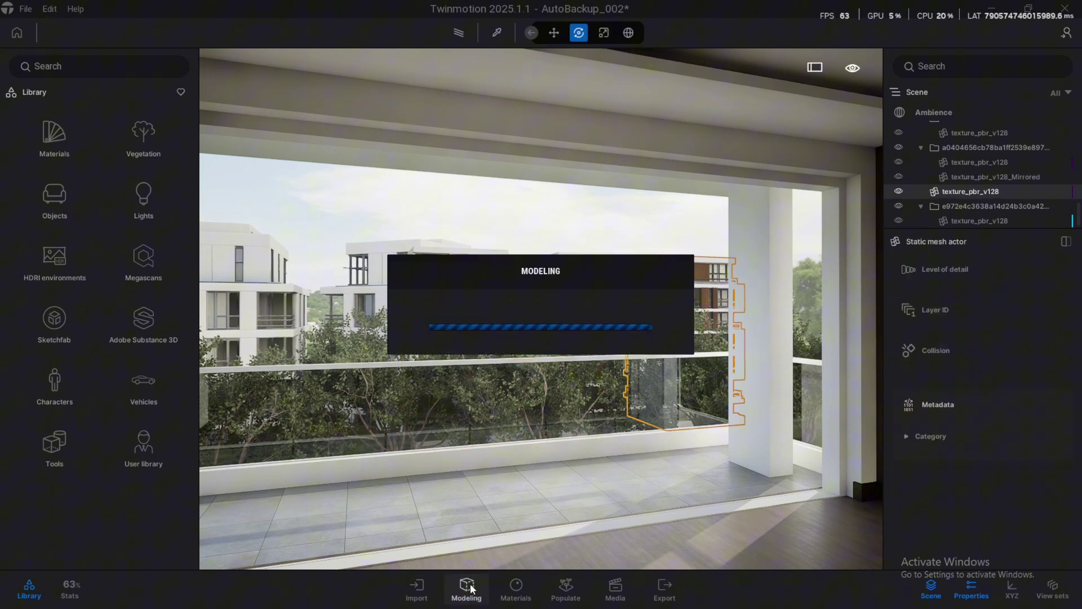
Slide the mirrored copy and the right-hand building together to the right along X
scroll(649, 242, "up", 3)
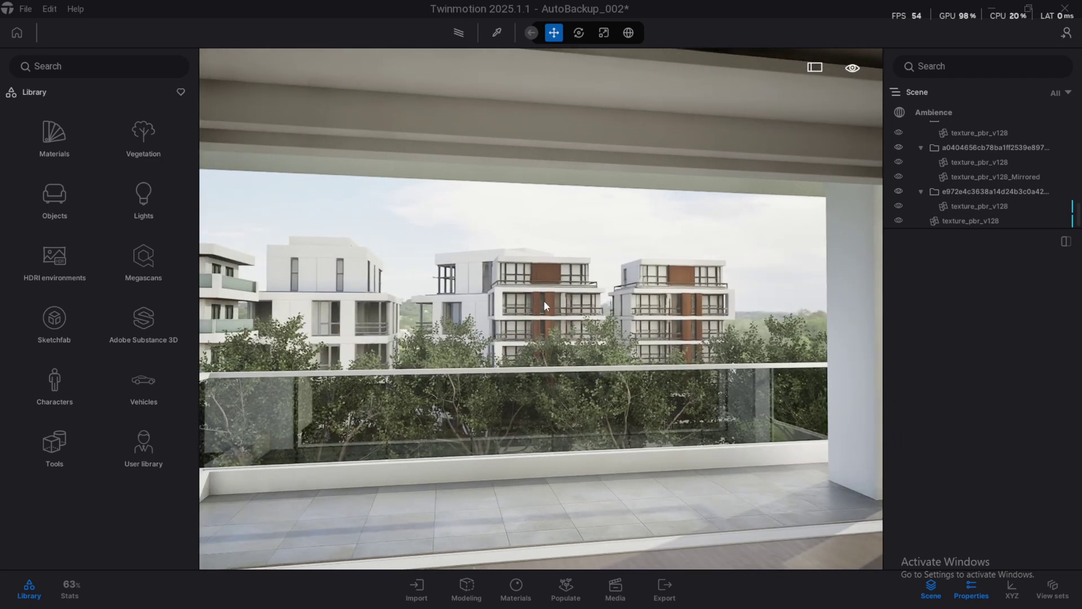
left_click(543, 300)
left_click(683, 302, "ctrl")
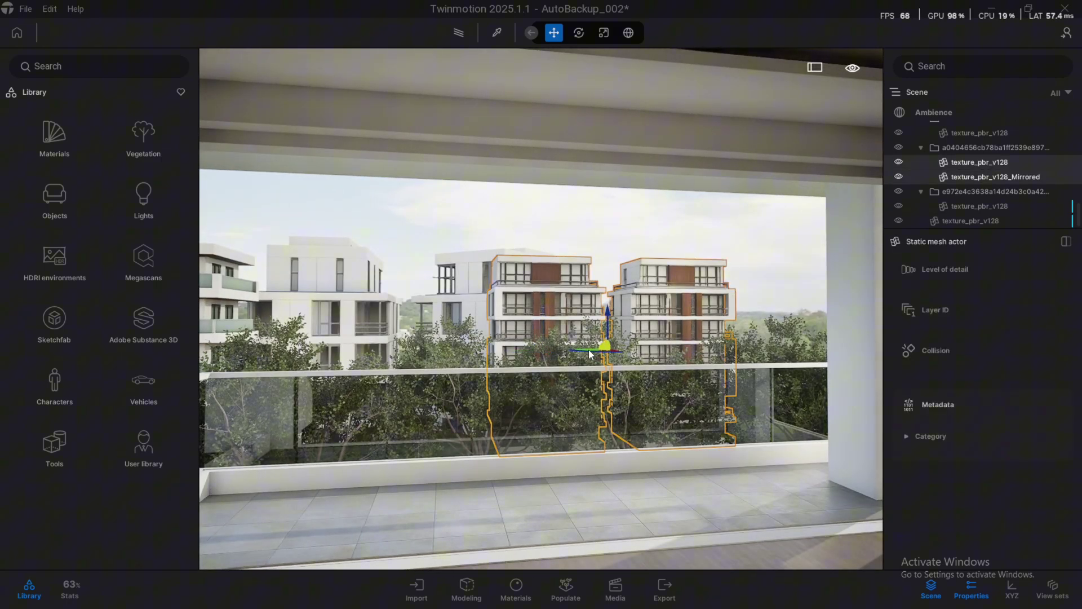
left_click_drag(633, 350, 715, 349)
left_click(705, 219)
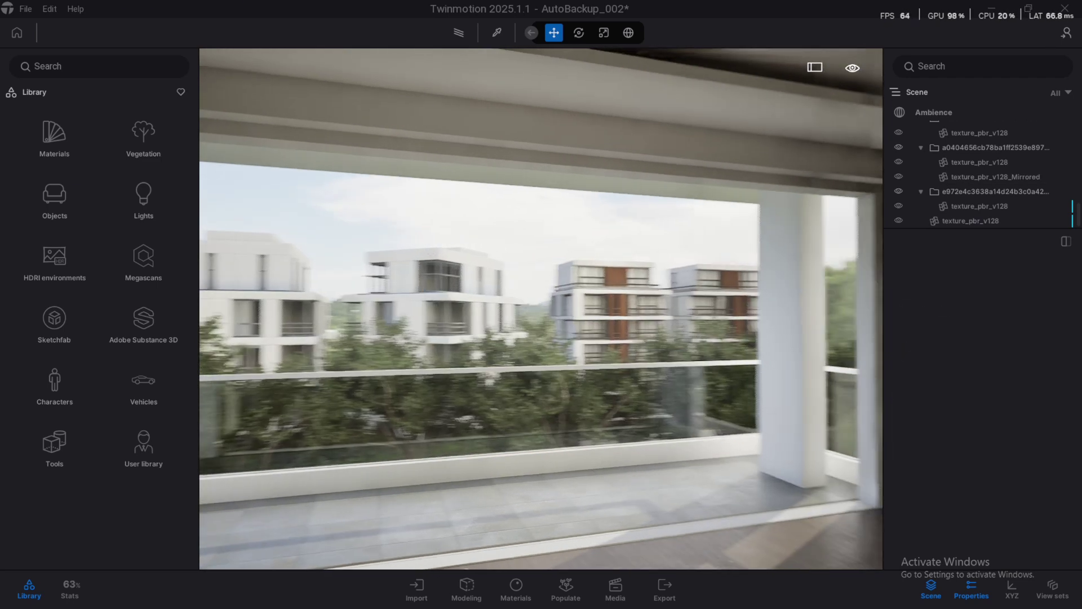
scroll(699, 265, "down", 3)
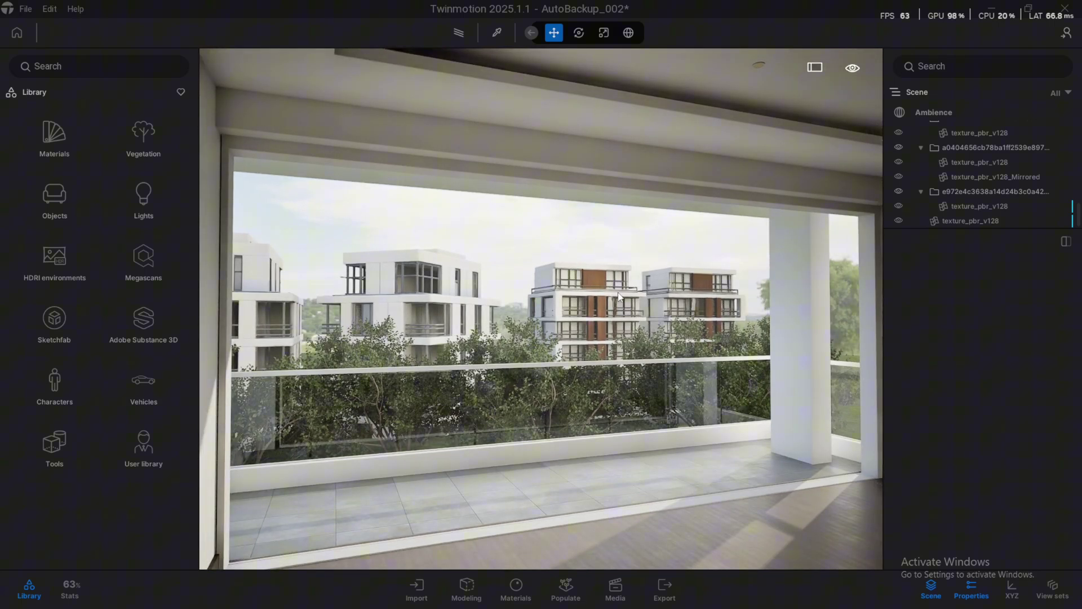
Delete the redundant right-hand building, leaving the middle building unchanged
left_click(736, 305)
key("Delete")
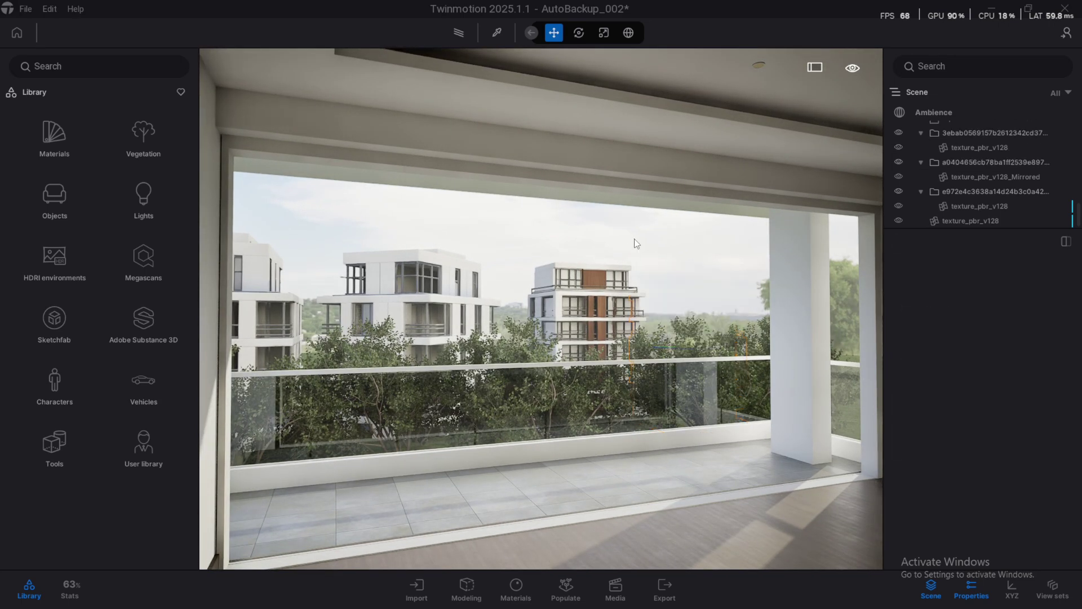
scroll(658, 282, "up", 3)
left_click(654, 304)
key("Escape")
Turn the camera back to the balcony view and select several backdrop buildings
scroll(502, 331, "down", 4)
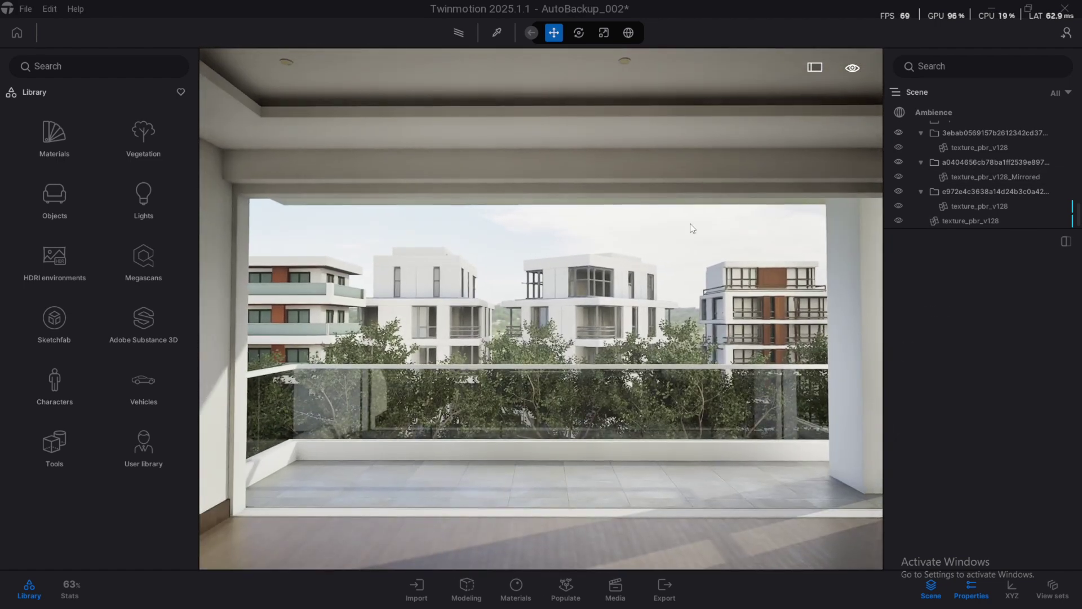
scroll(633, 269, "down", 3)
scroll(325, 376, "up", 2)
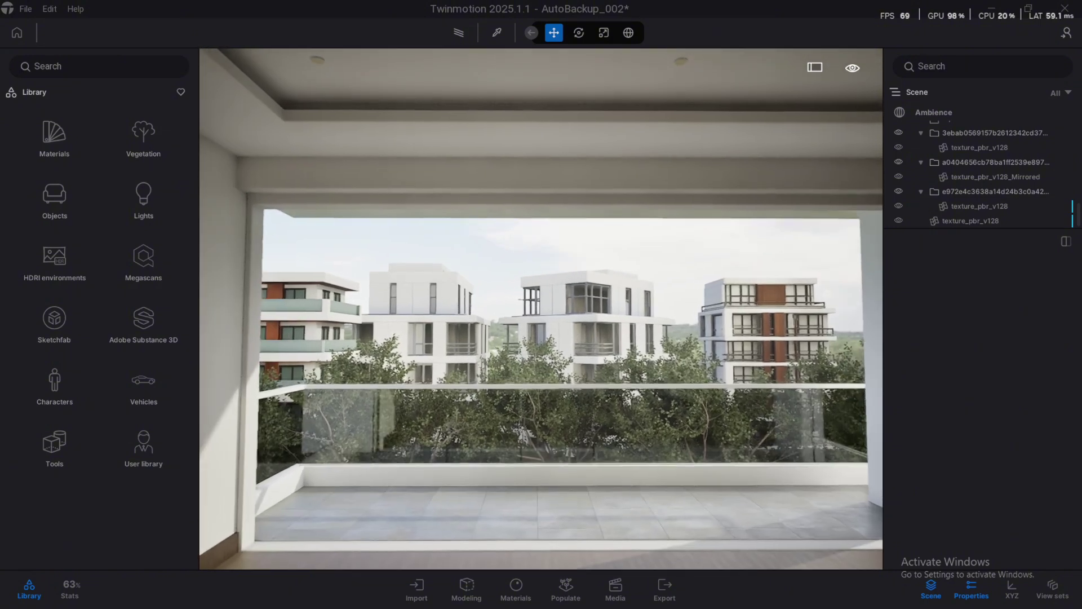
scroll(560, 280, "down", 3)
left_click_drag(586, 310, 472, 281)
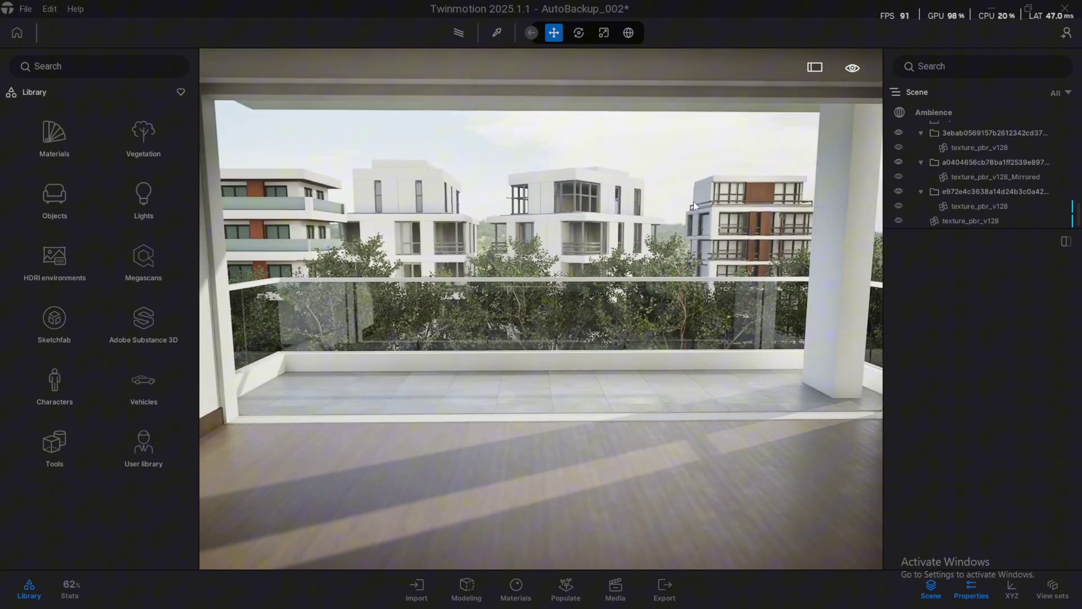
left_click(418, 195)
left_click(329, 208, "ctrl")
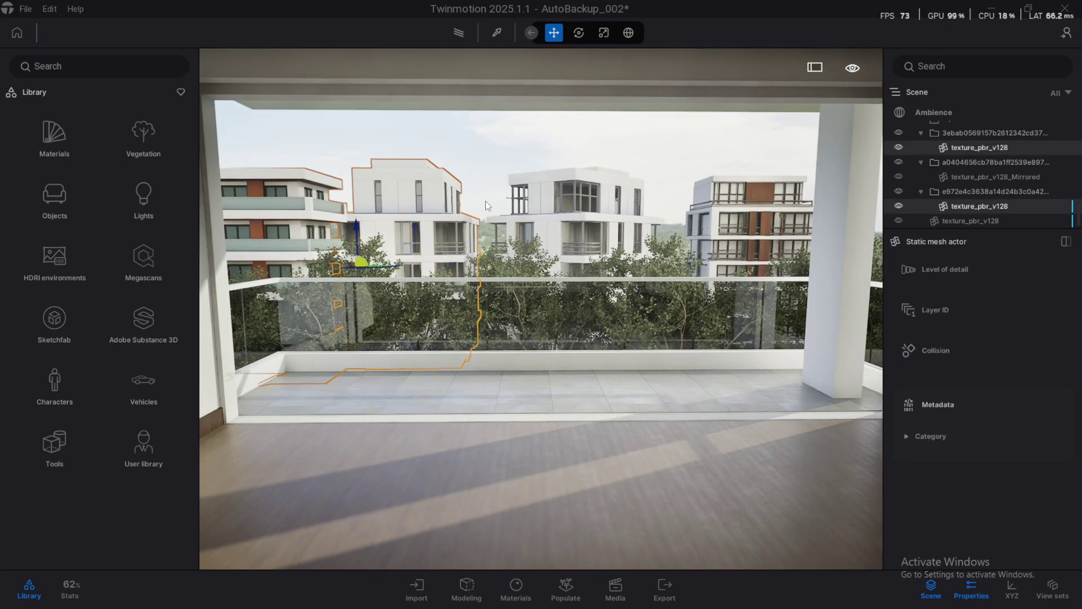